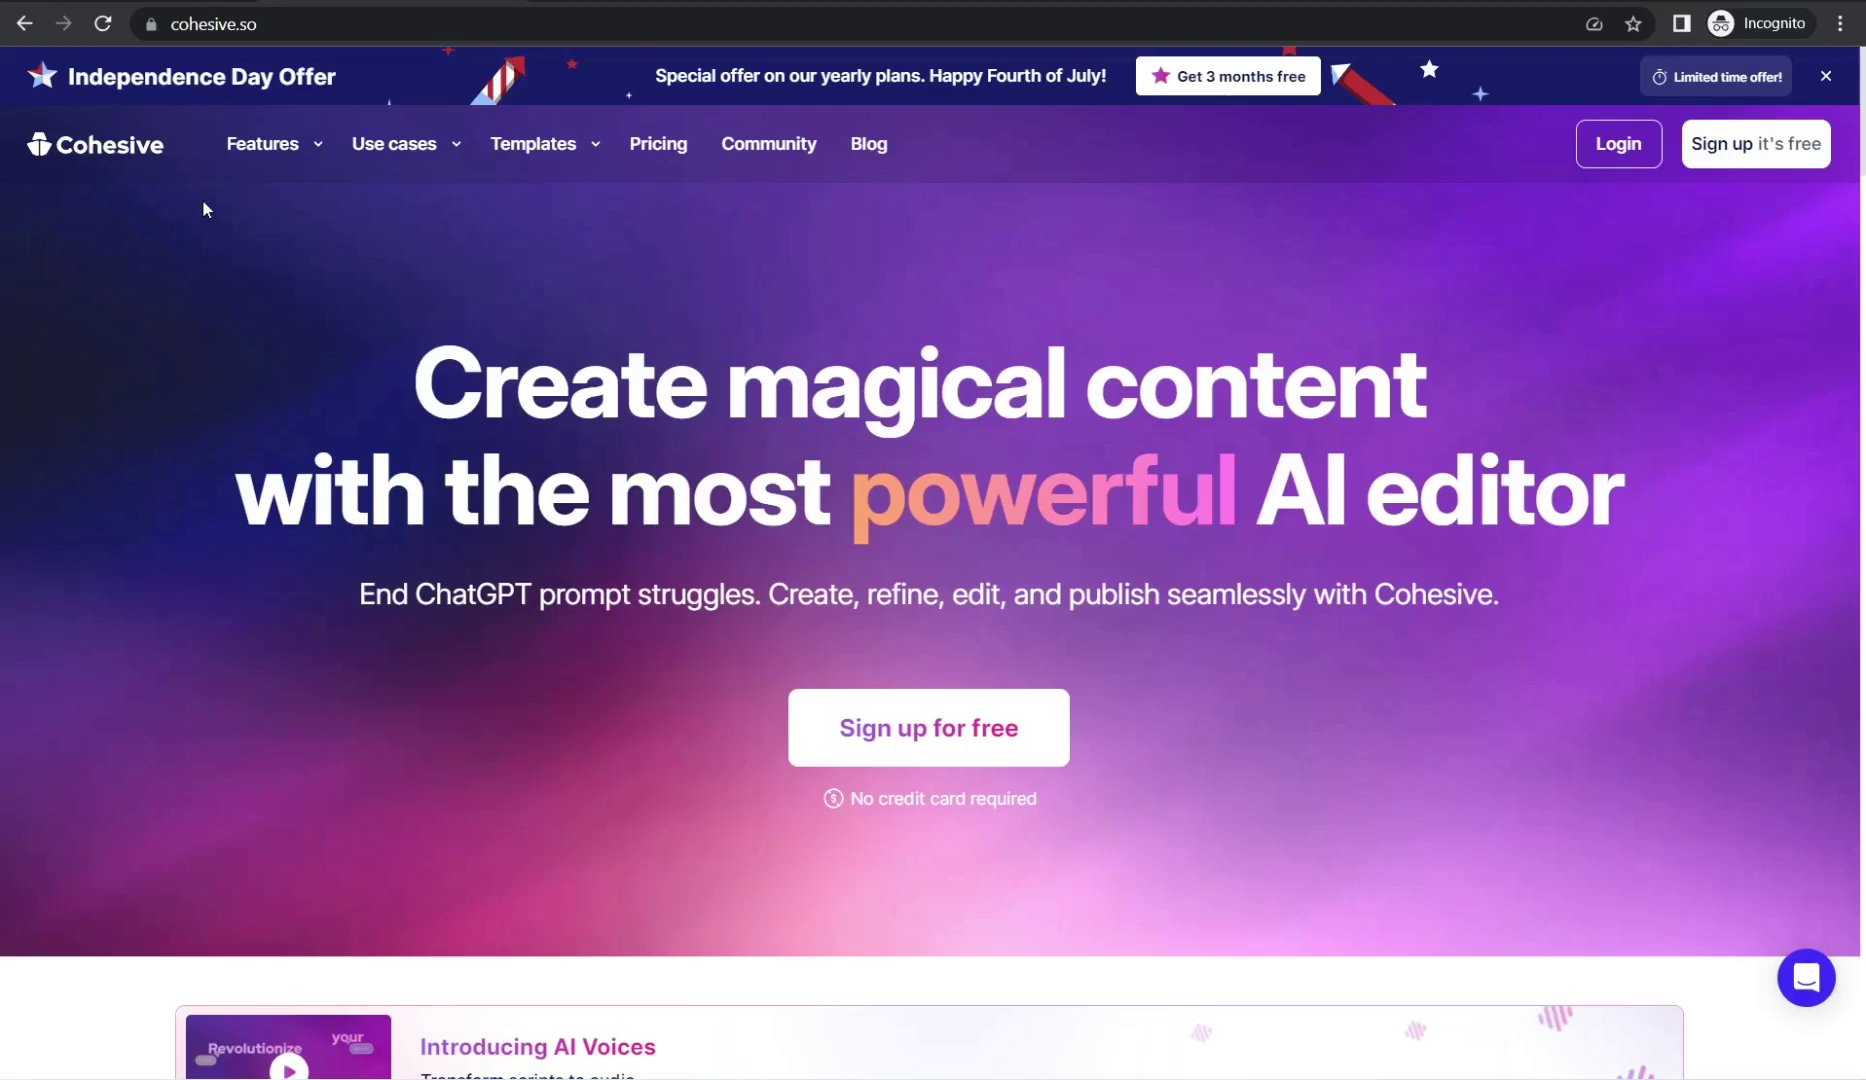
# Go to Cohesive's Pricing page showing the Basic, Creator and Agency plans.
pyautogui.scroll(-1, 203, 209)
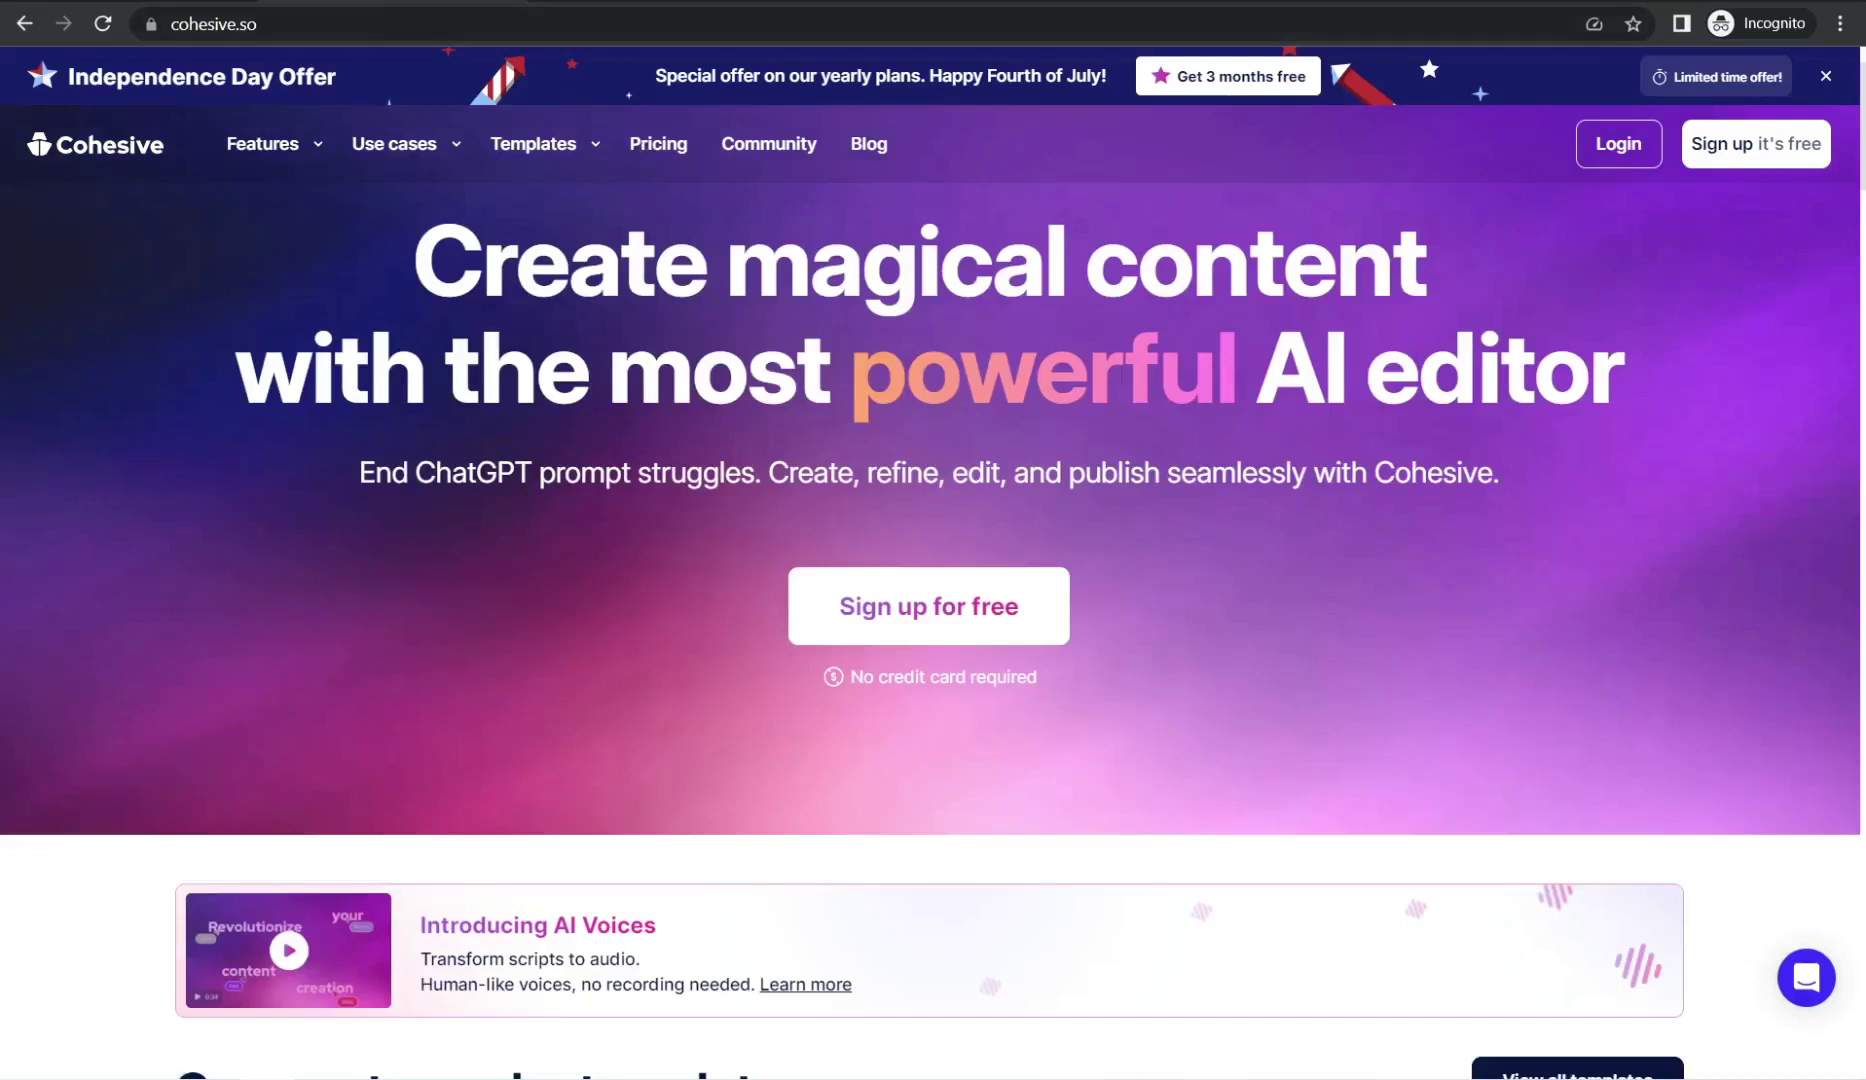
pyautogui.click(658, 143)
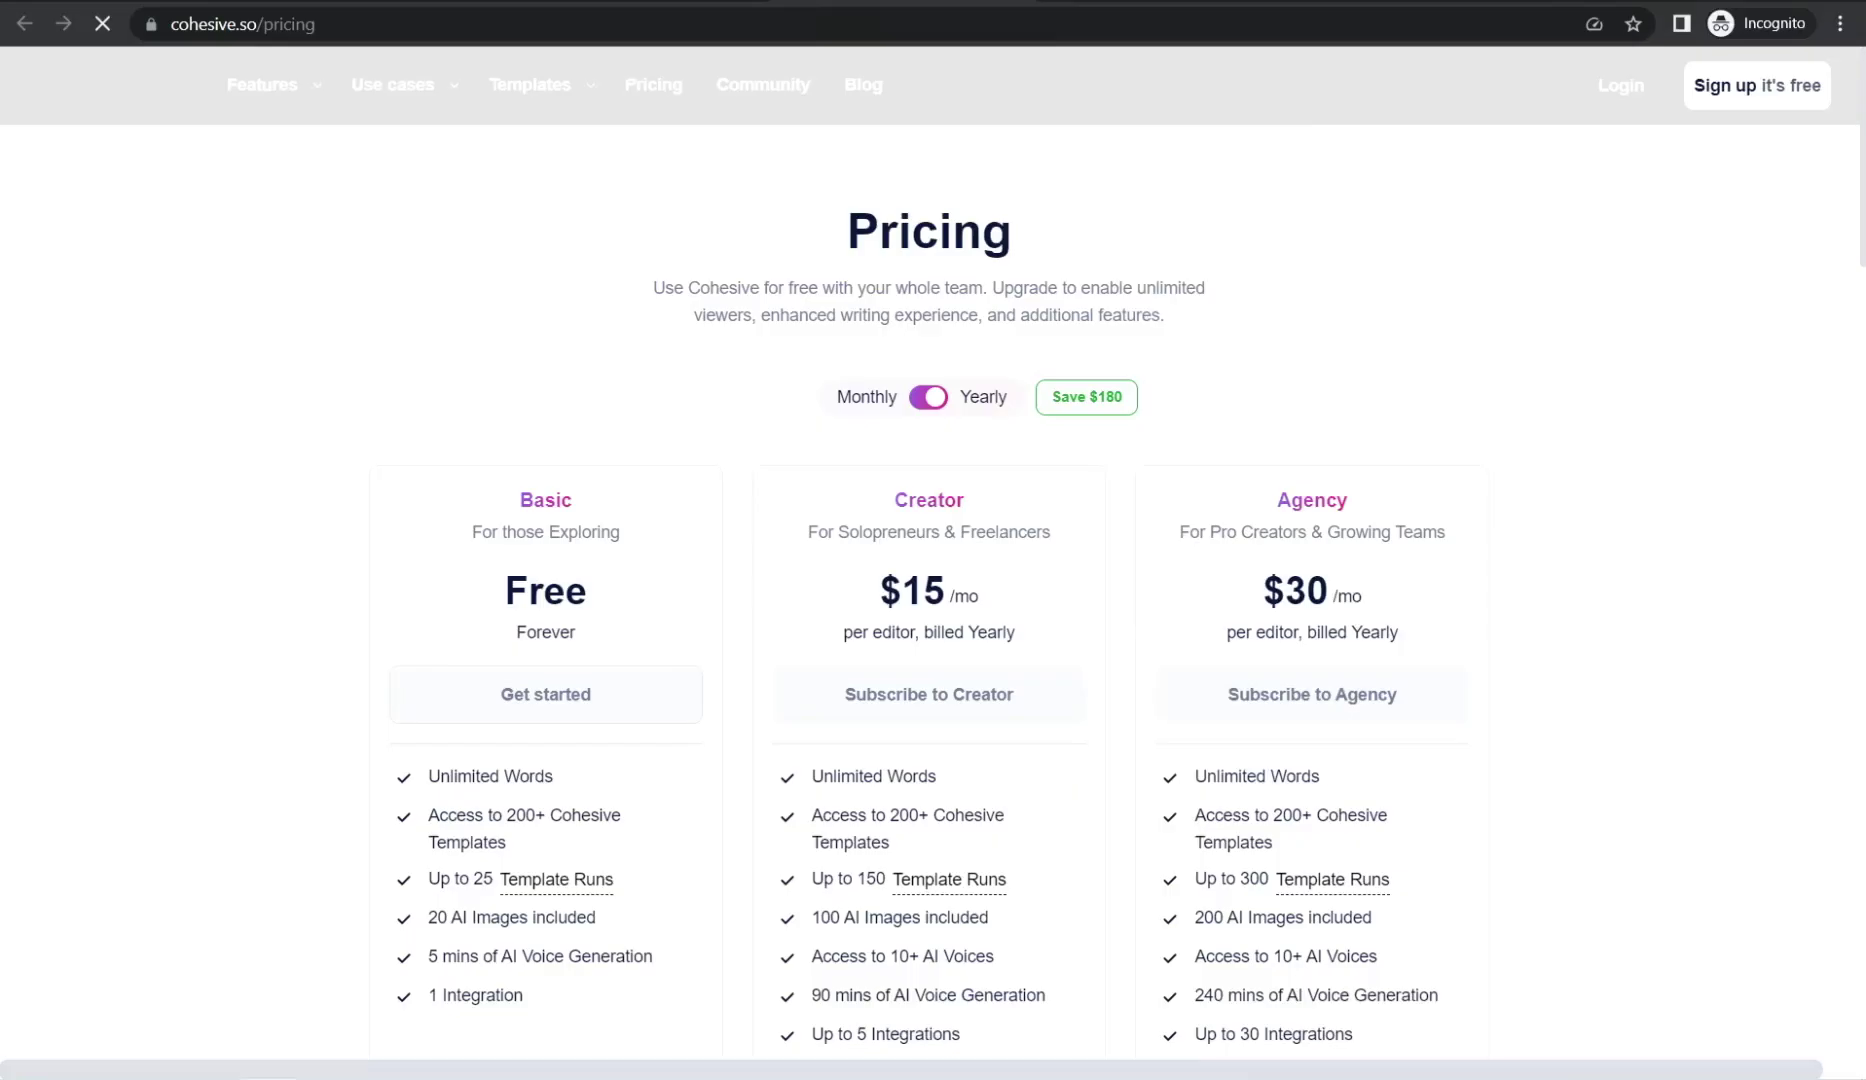
# Scroll through the Basic (Free), Creator ($15/mo) and Agency ($30/mo) pricing plans.
pyautogui.scroll(-3, 492, 636)
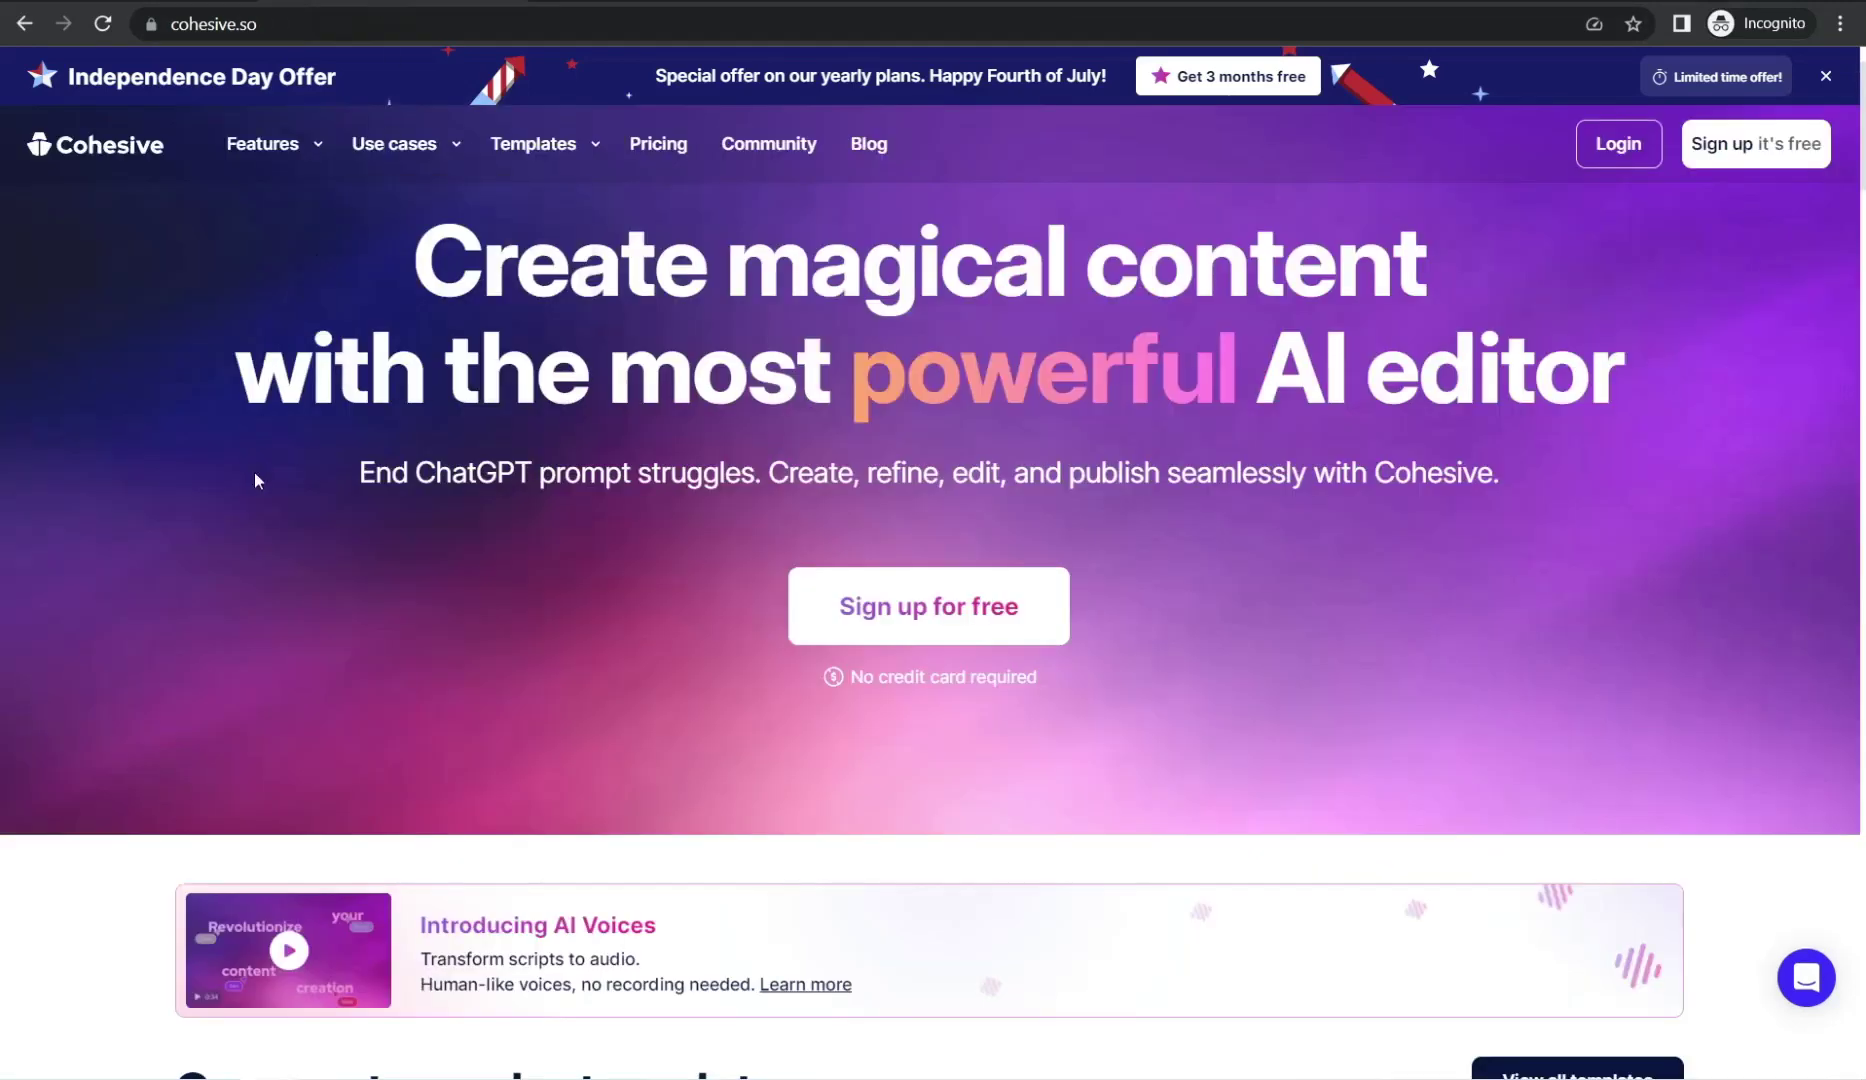
# Browse 'Our most popular templates' on the home page, then open the full templates catalogue.
pyautogui.scroll(-4, 256, 480)
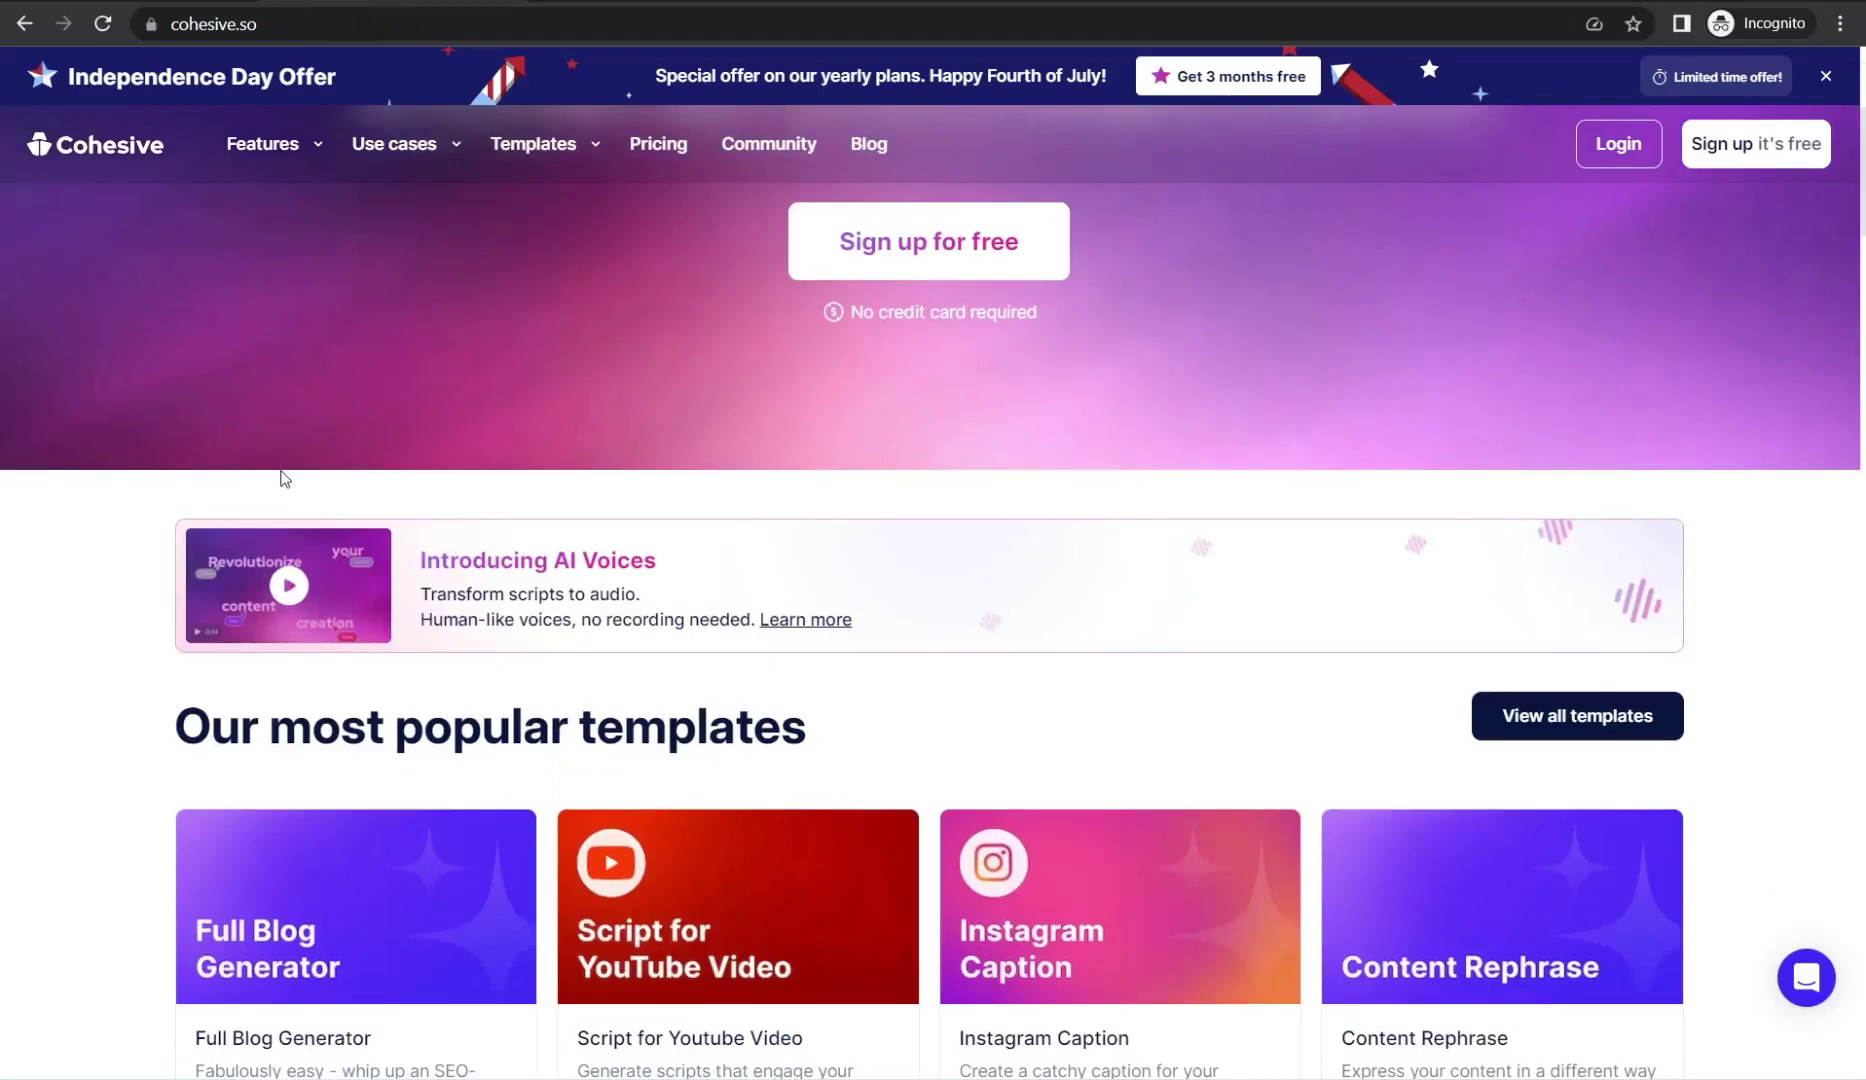
pyautogui.scroll(-4, 334, 506)
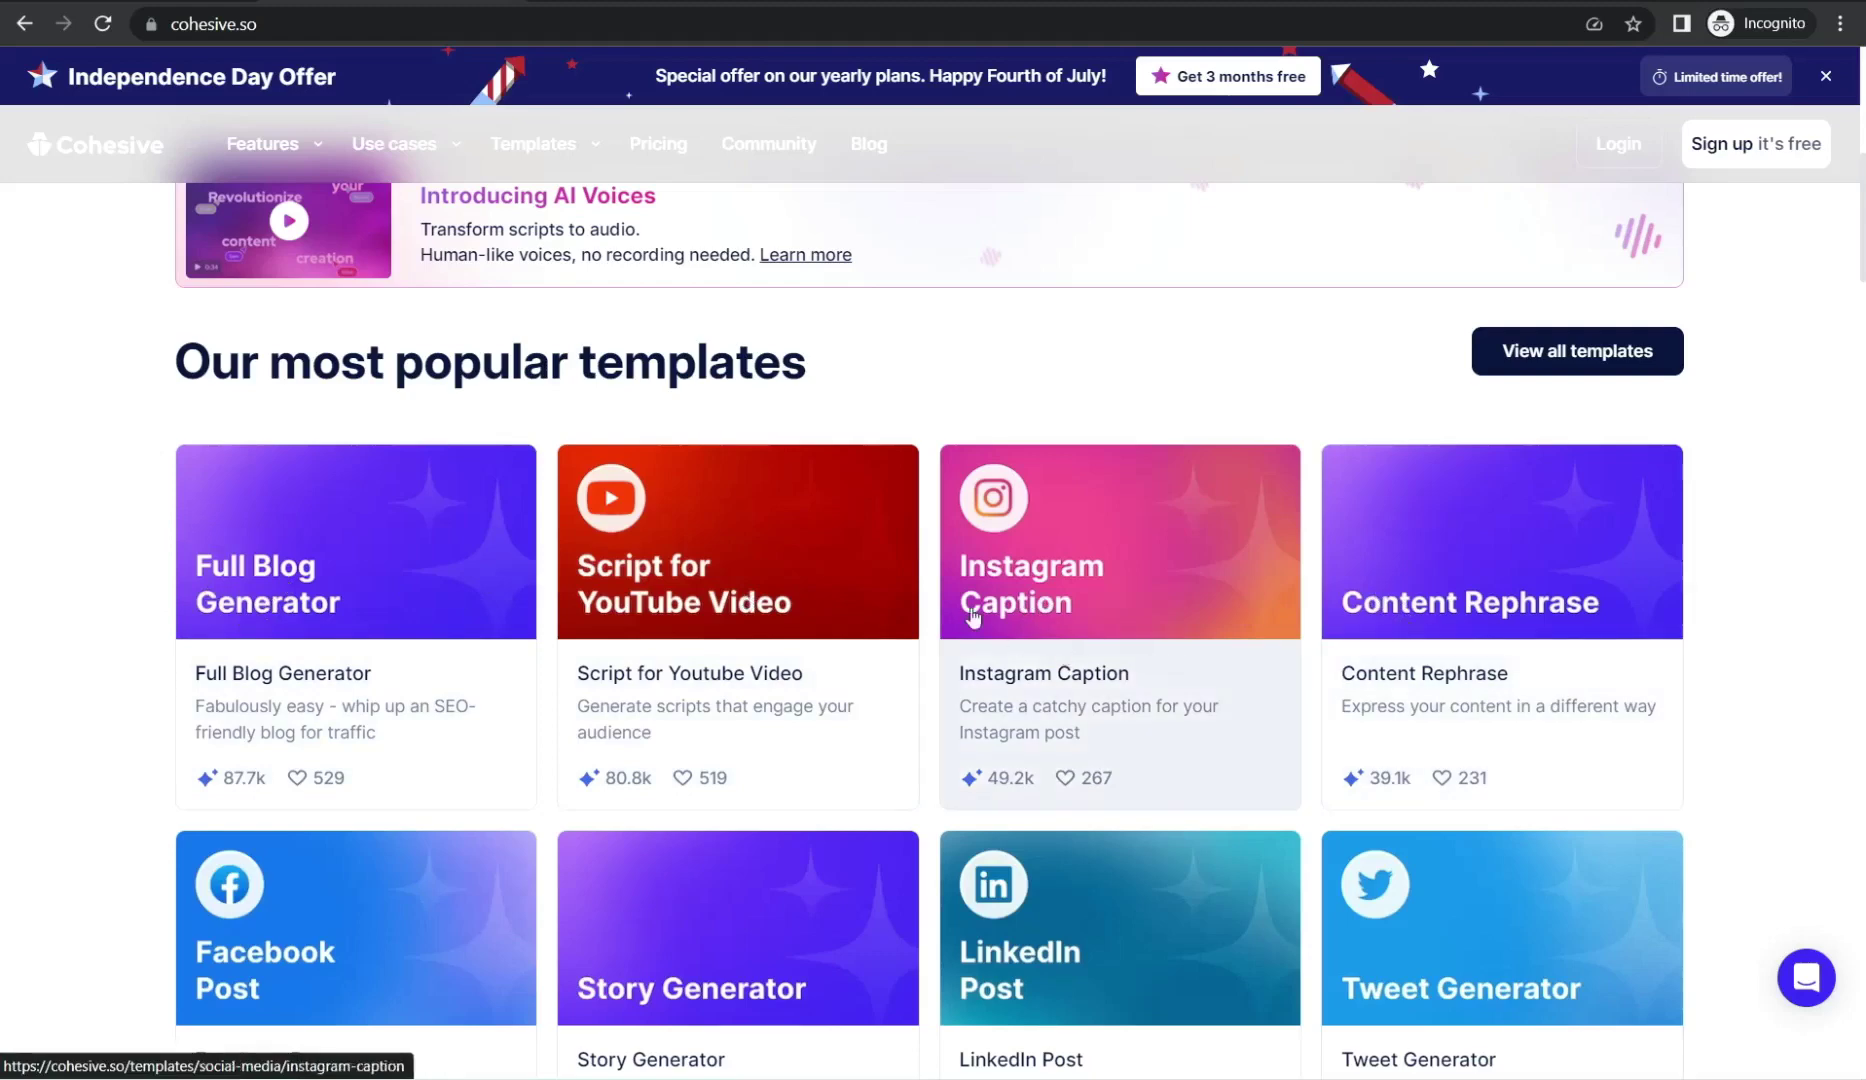
pyautogui.scroll(-4, 621, 667)
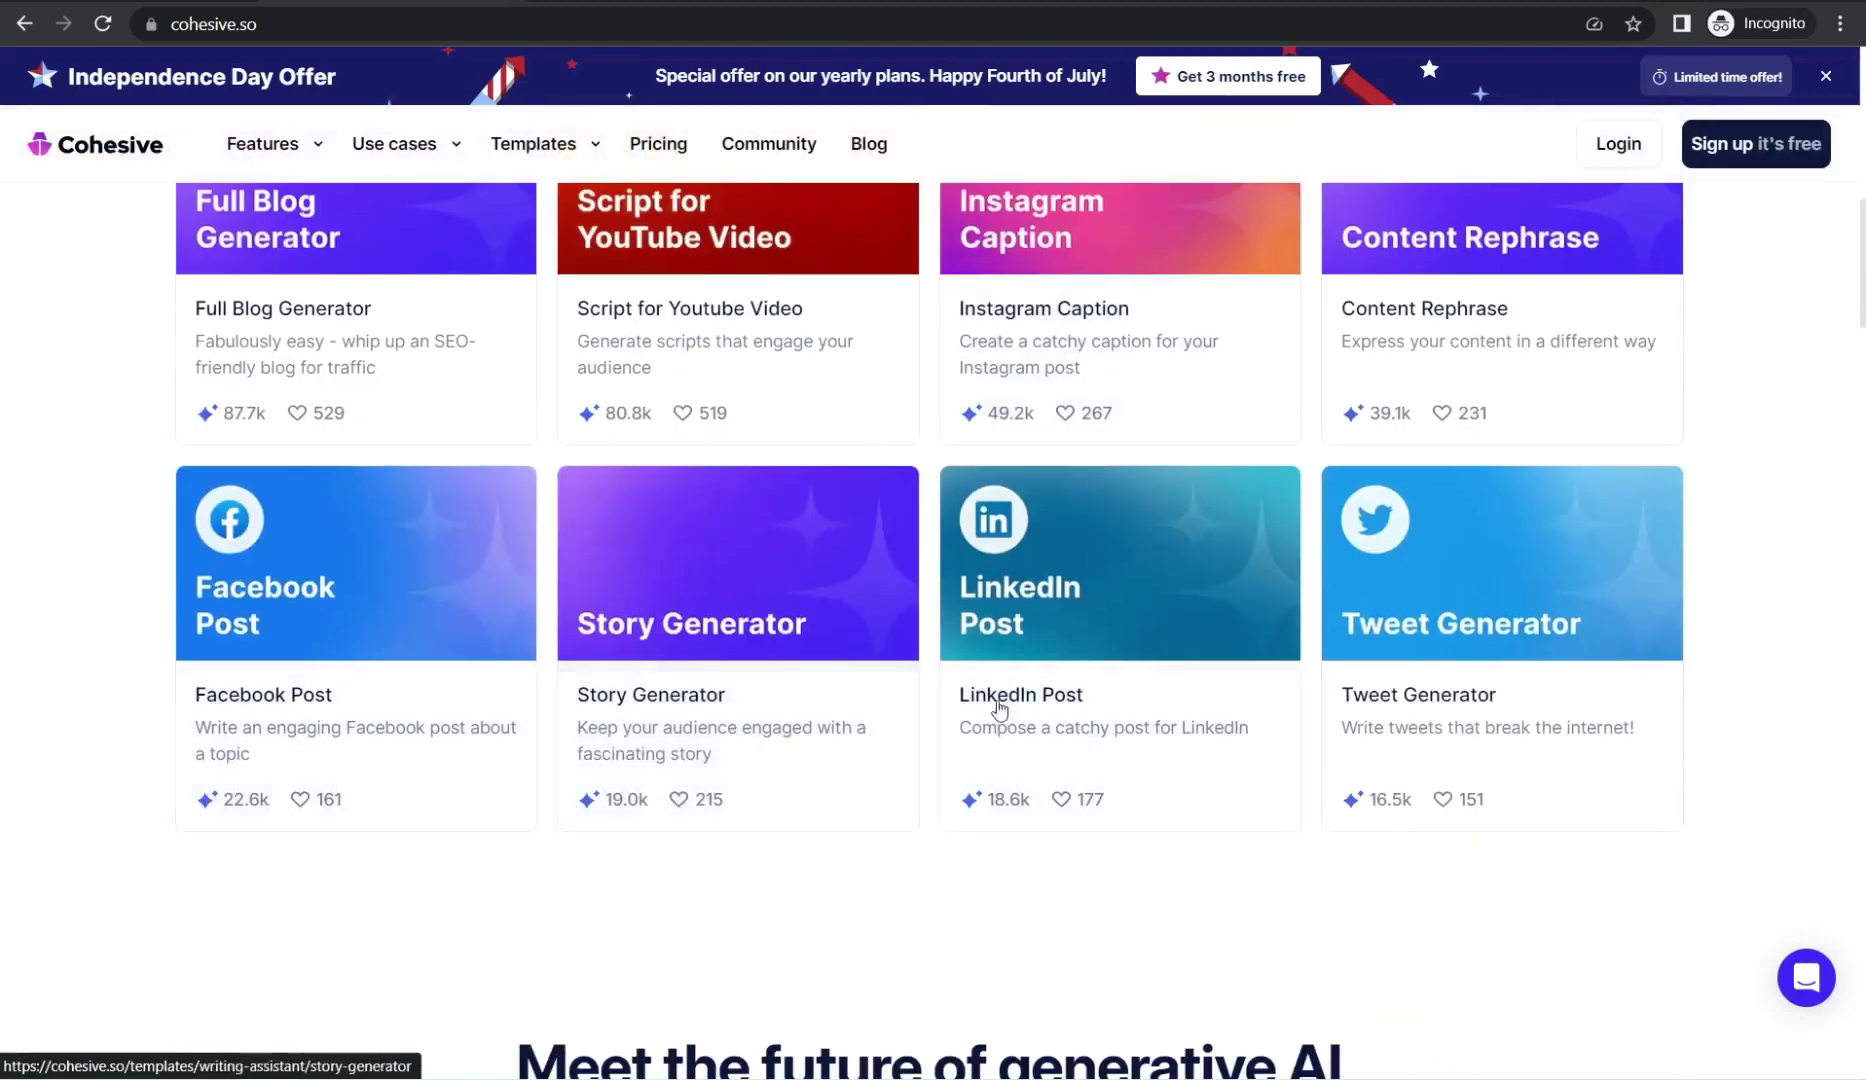
pyautogui.scroll(4, 480, 800)
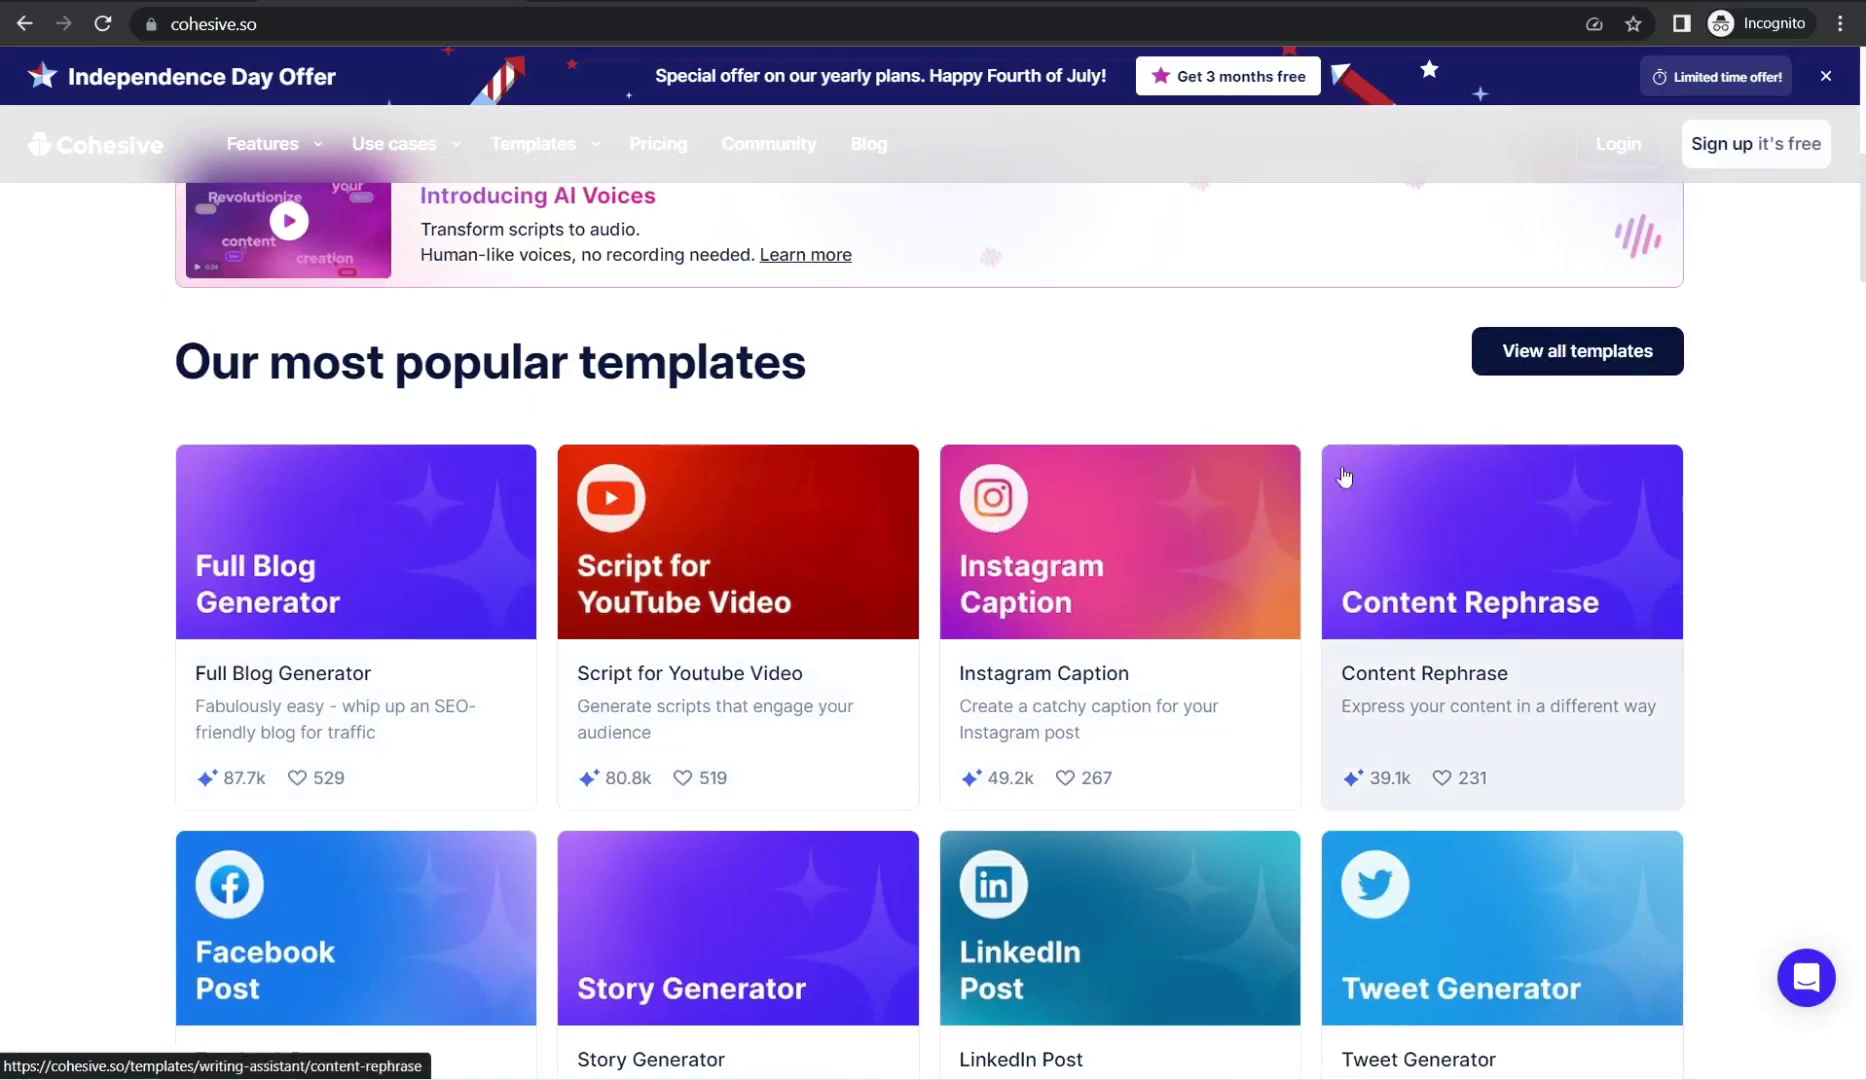
pyautogui.click(1478, 352)
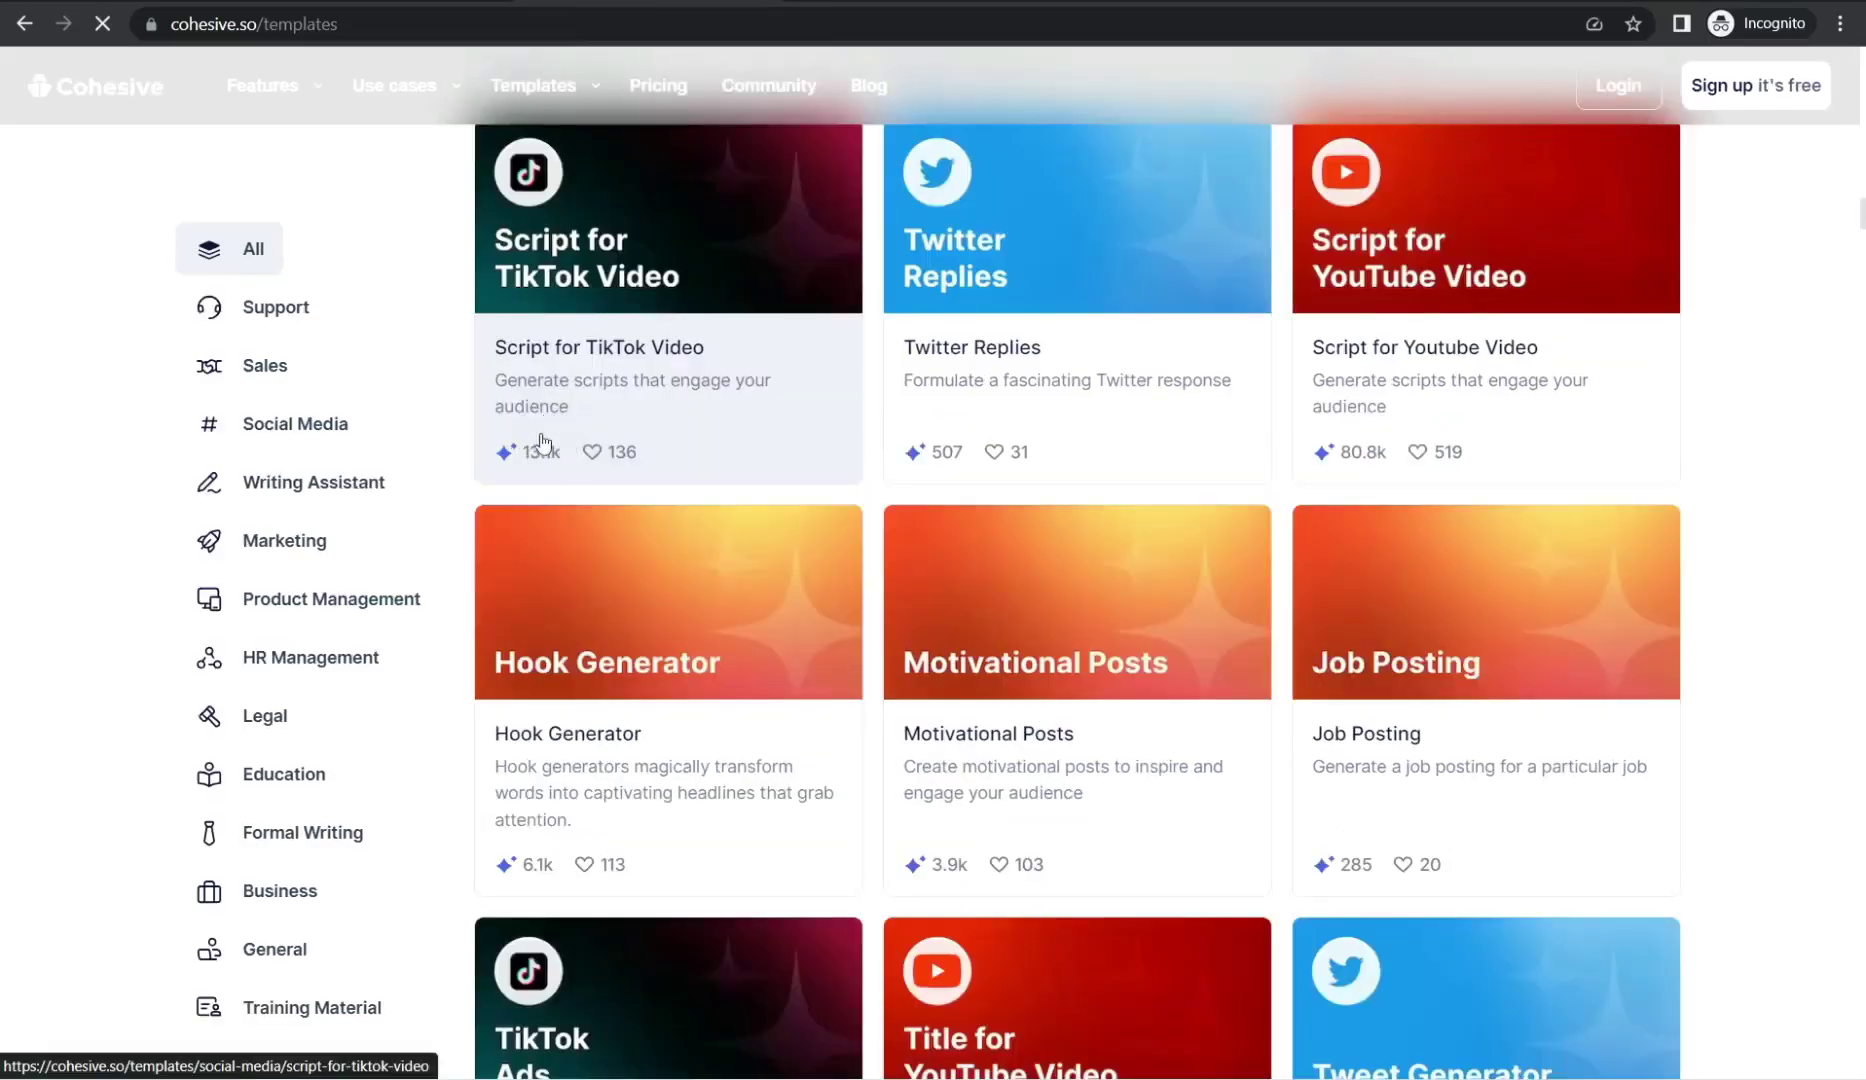
pyautogui.scroll(-3, 529, 446)
pyautogui.scroll(5, 413, 513)
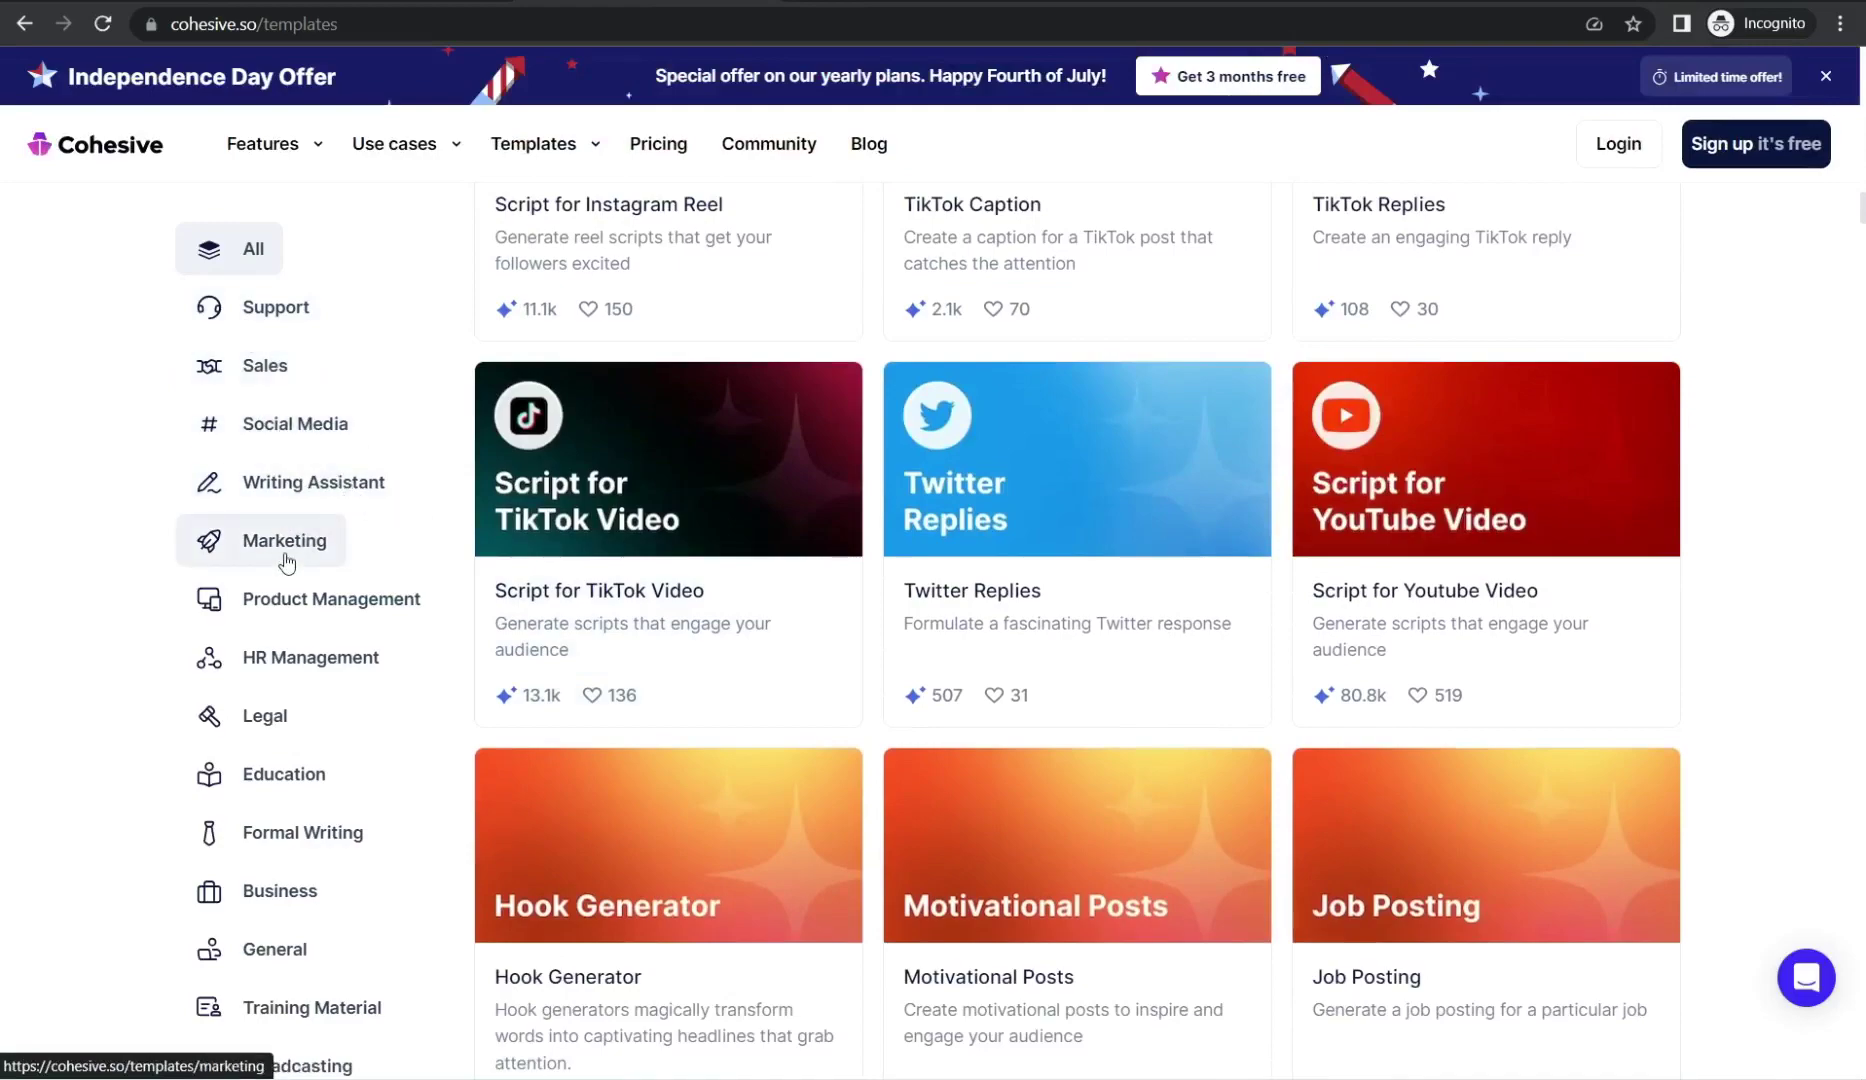
pyautogui.scroll(-20, 825, 590)
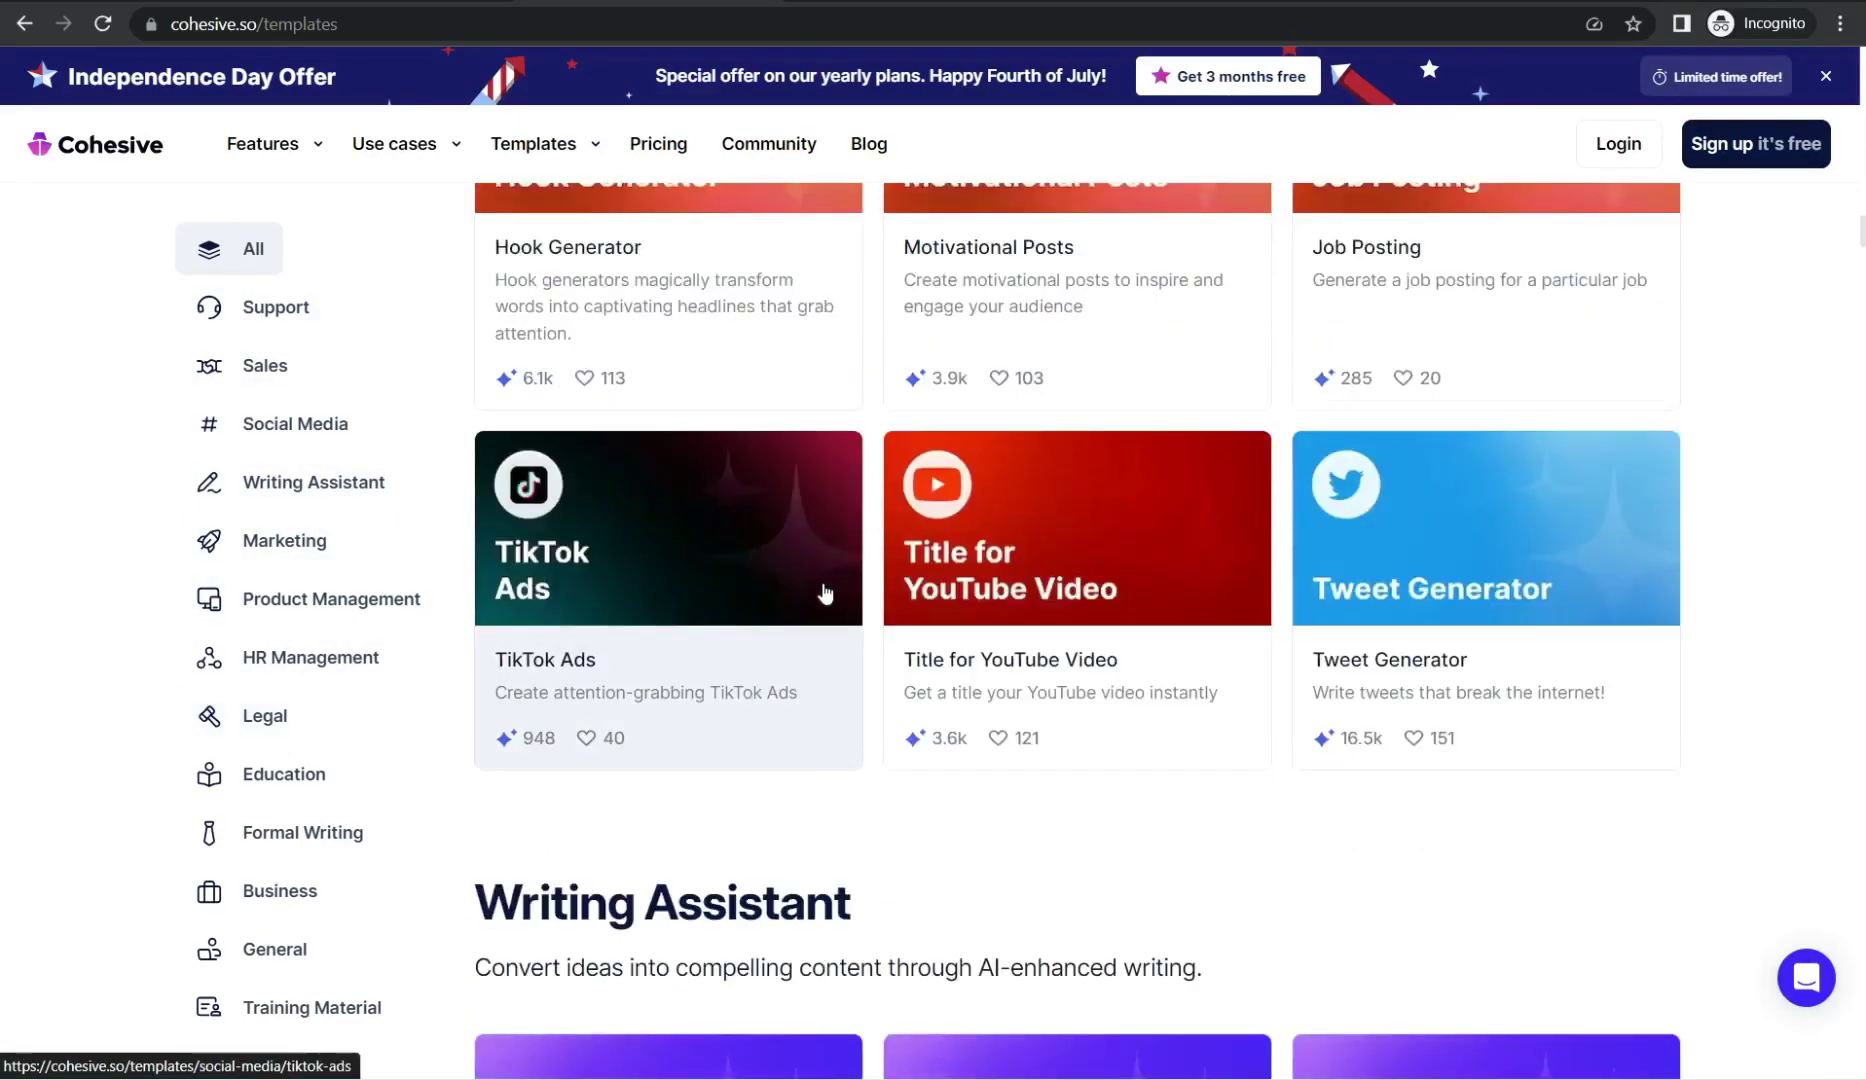
pyautogui.scroll(-10, 811, 617)
pyautogui.scroll(20, 779, 646)
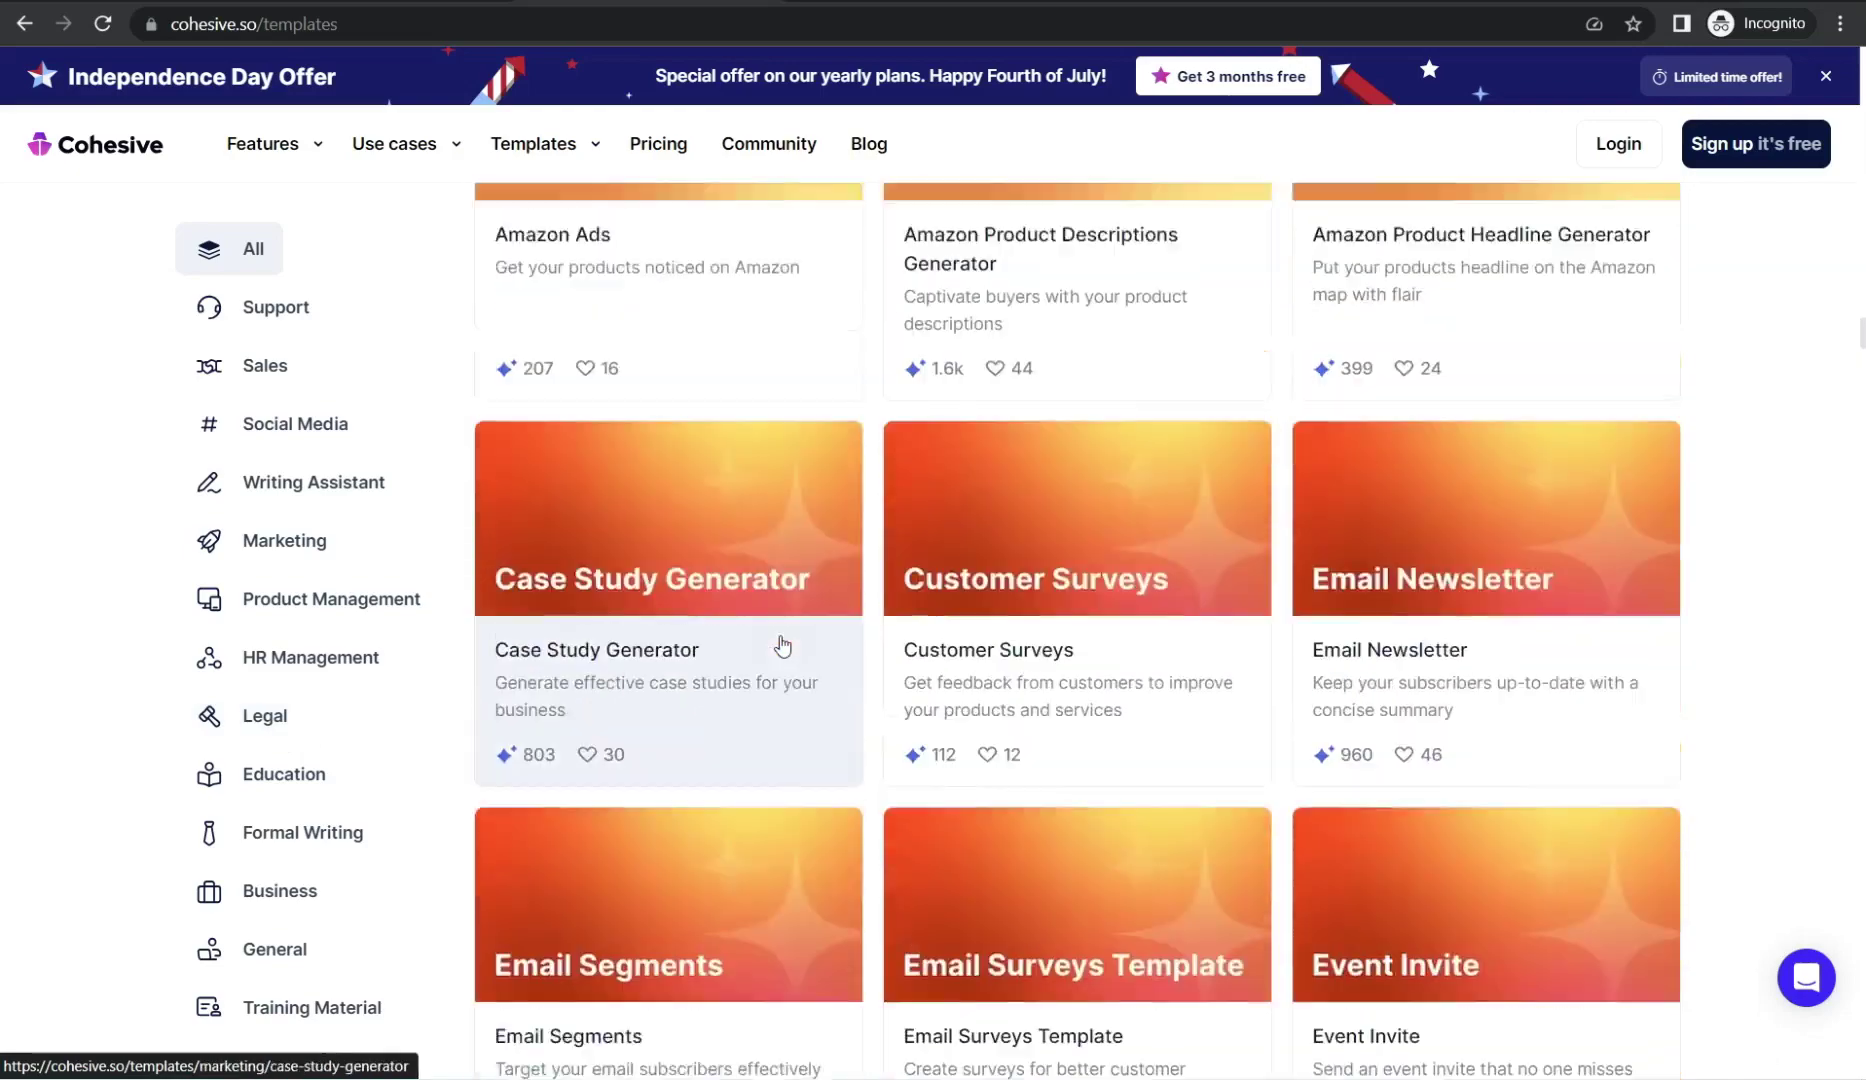
pyautogui.scroll(8, 600, 450)
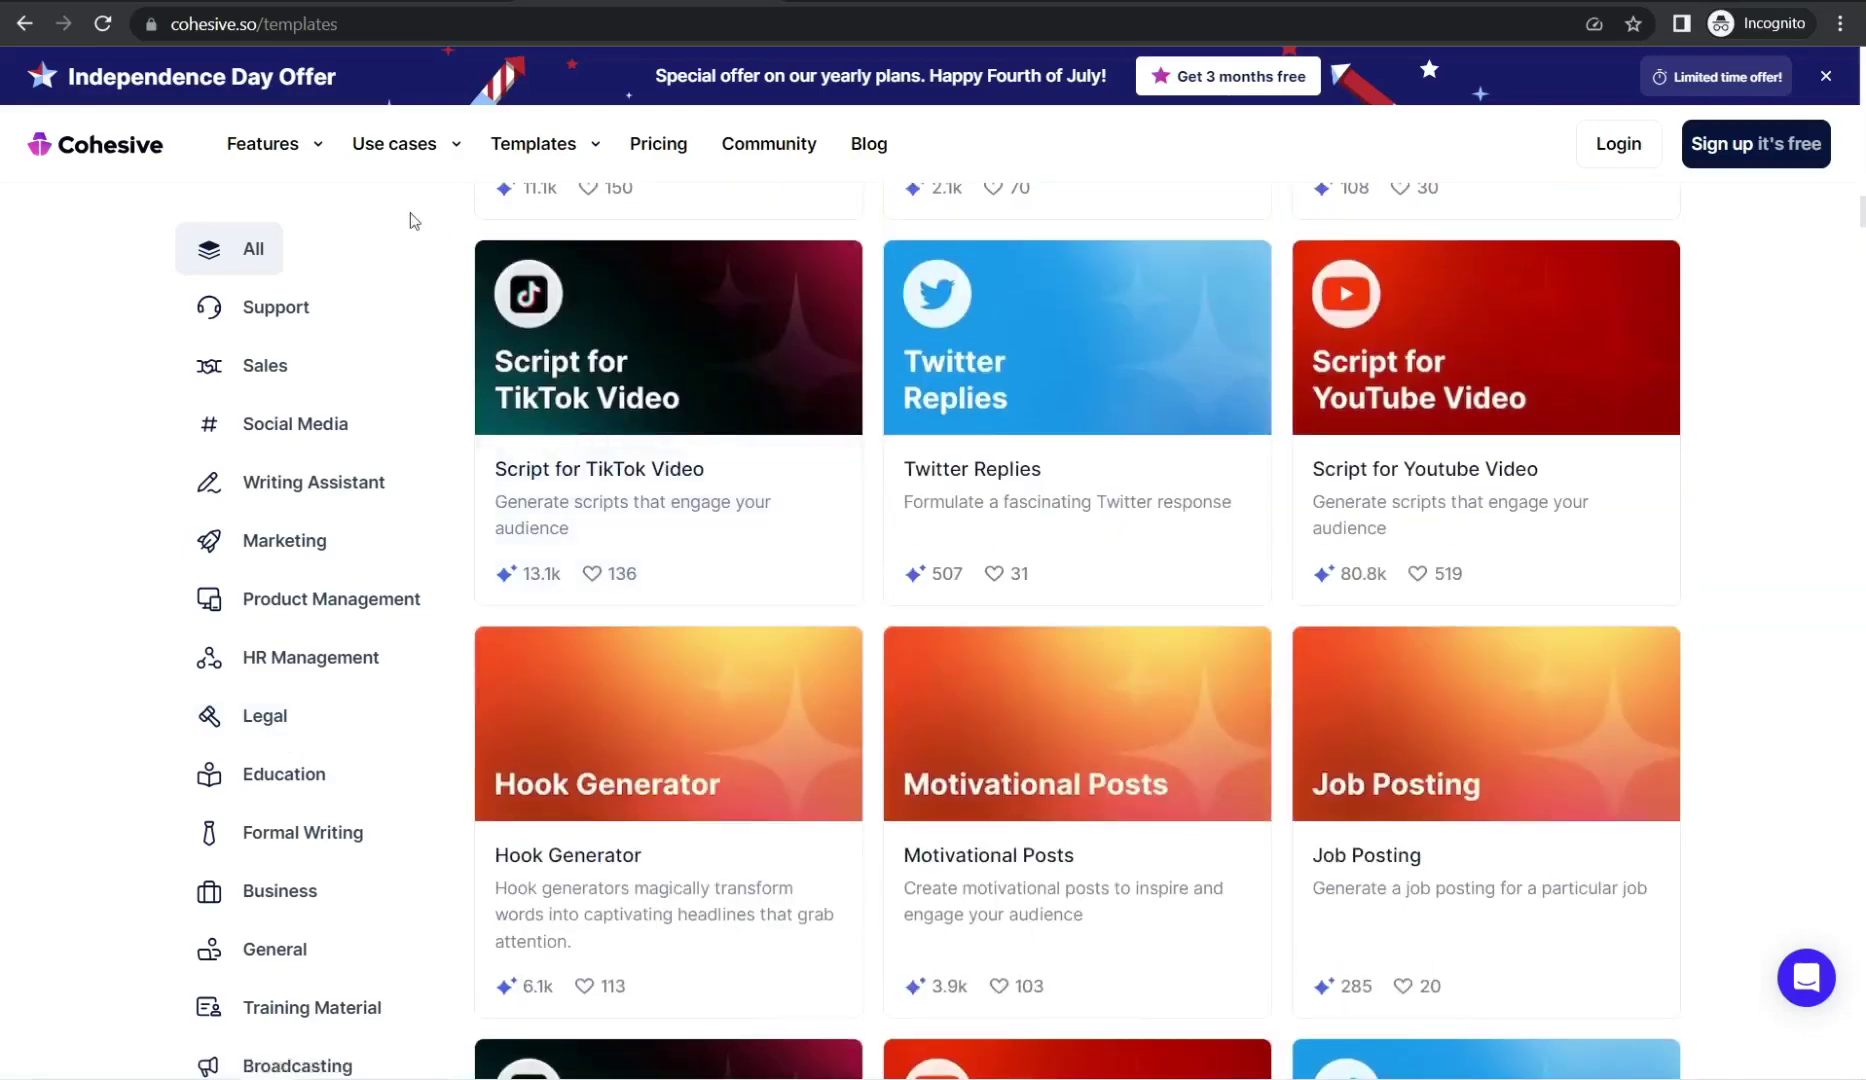
pyautogui.hotkey('alt', 'Left')
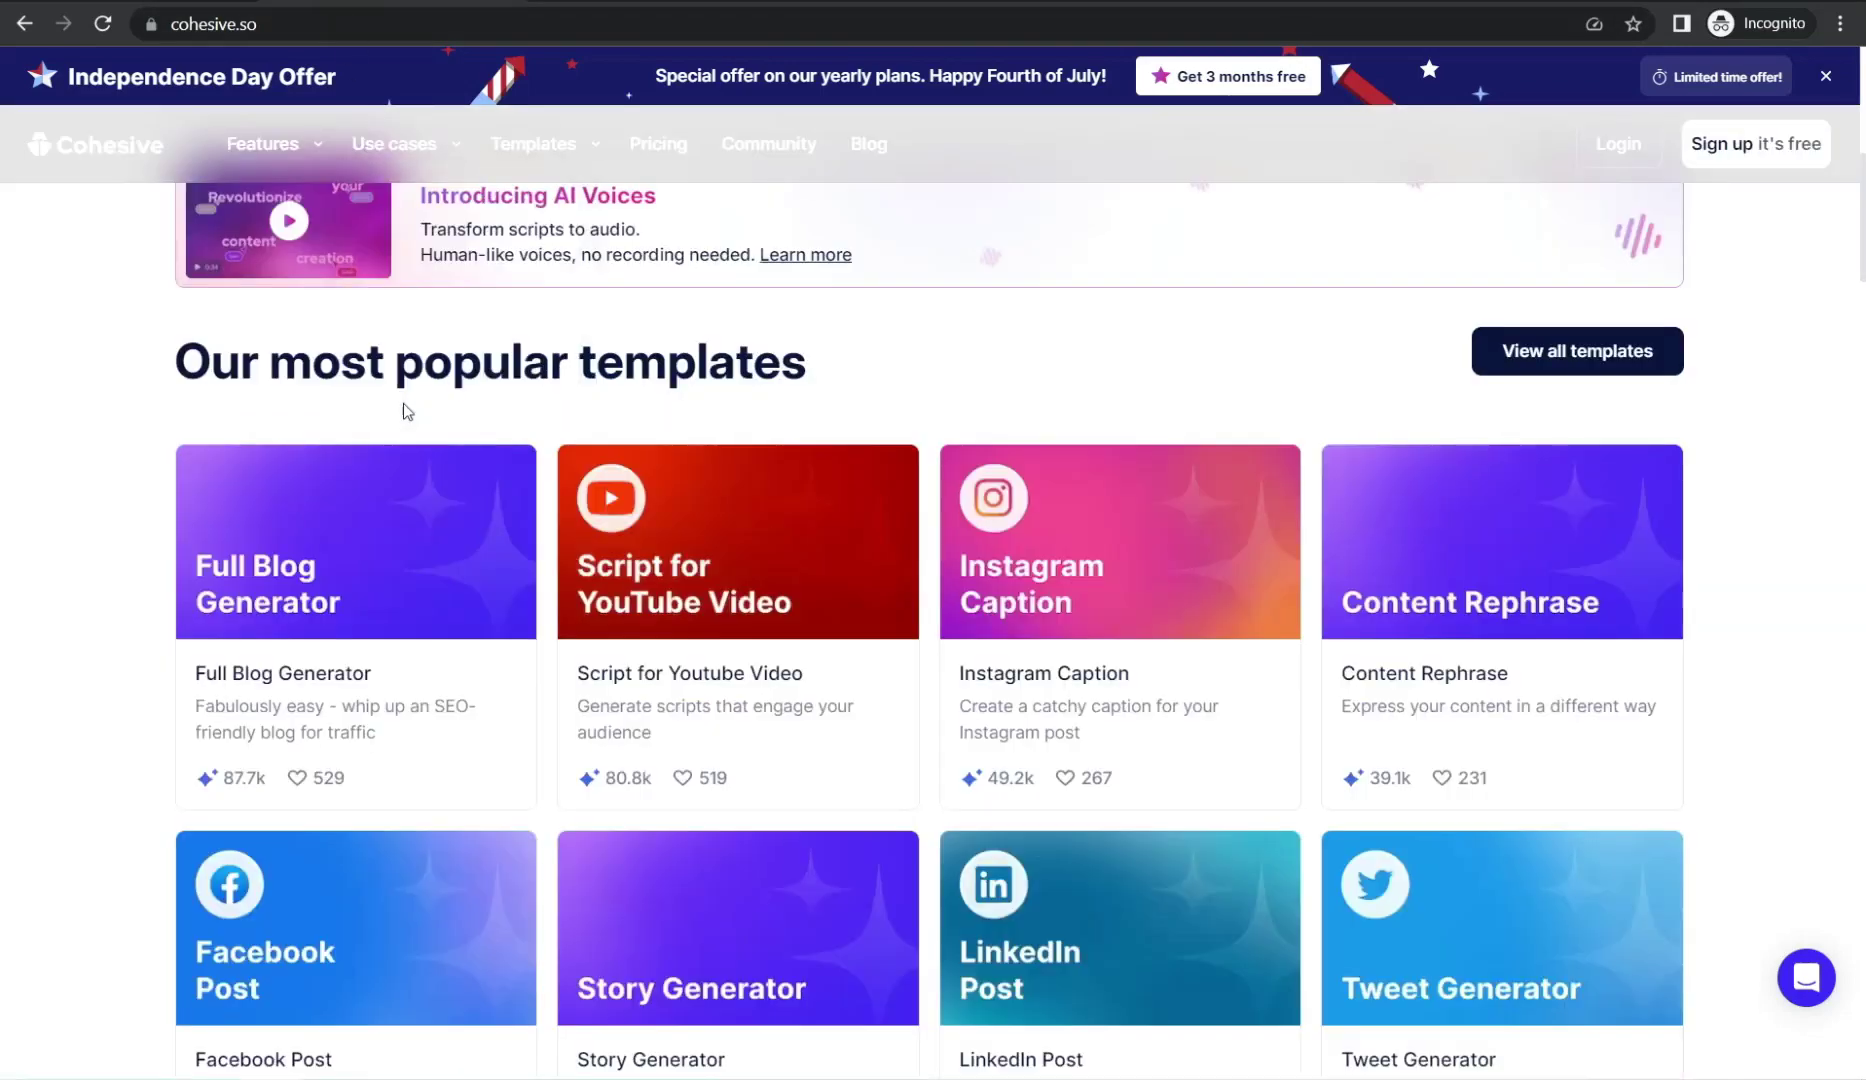
pyautogui.scroll(8, 402, 402)
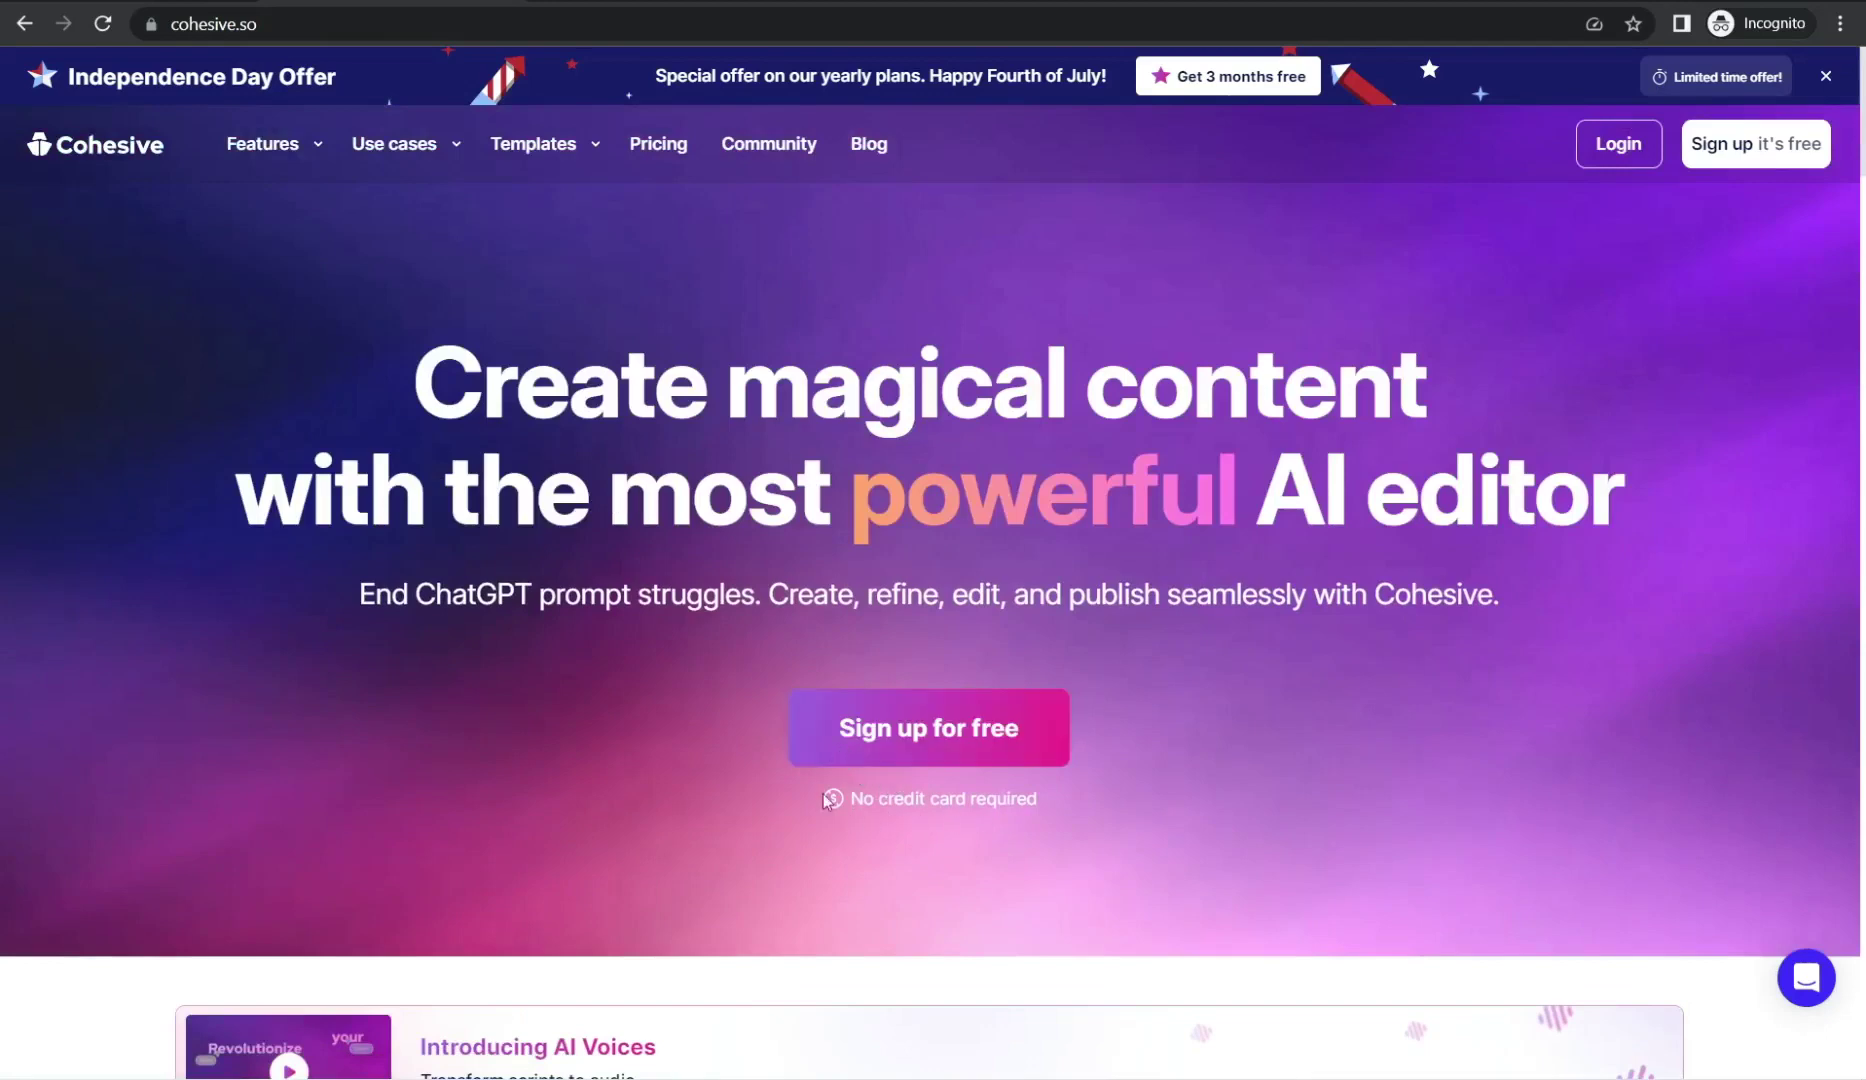
# Sign up for free and choose Full Blog Generator, Brainstorm Ideas and Twitter Tweets as interests.
pyautogui.click(868, 746)
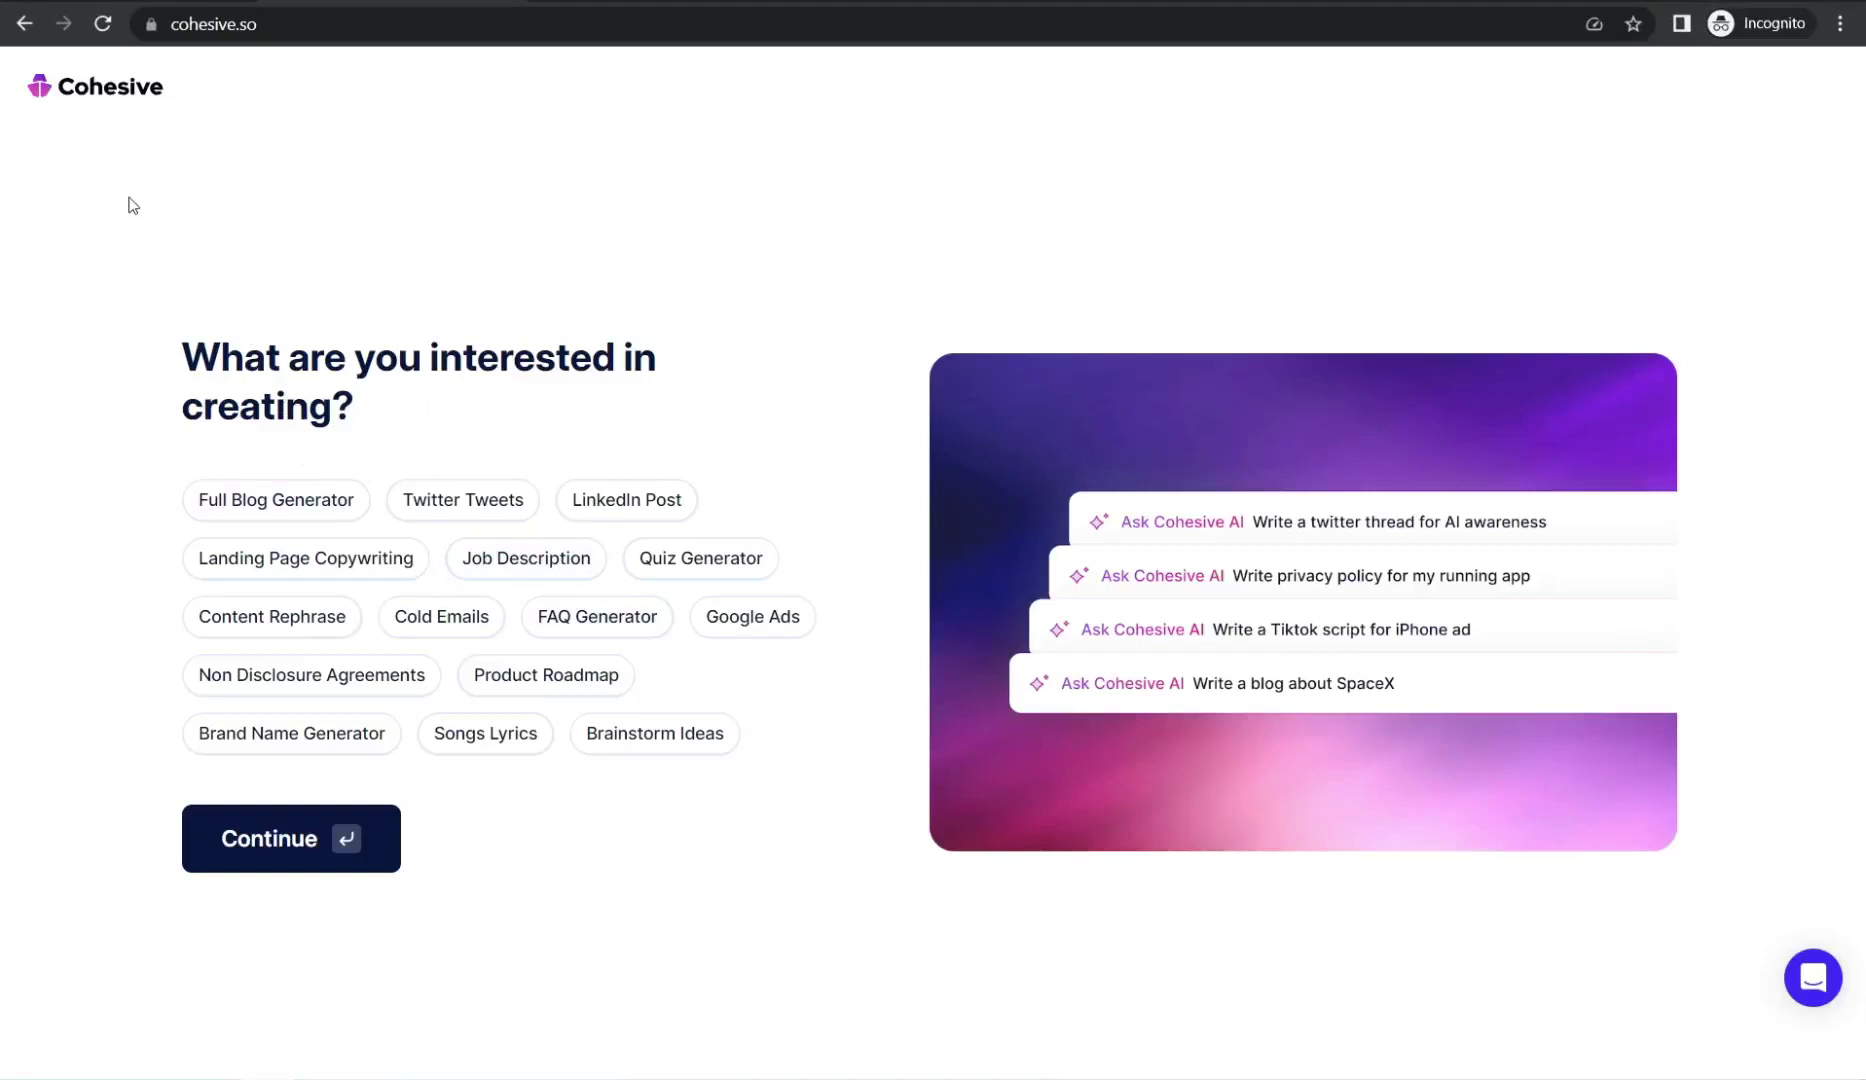
pyautogui.click(248, 510)
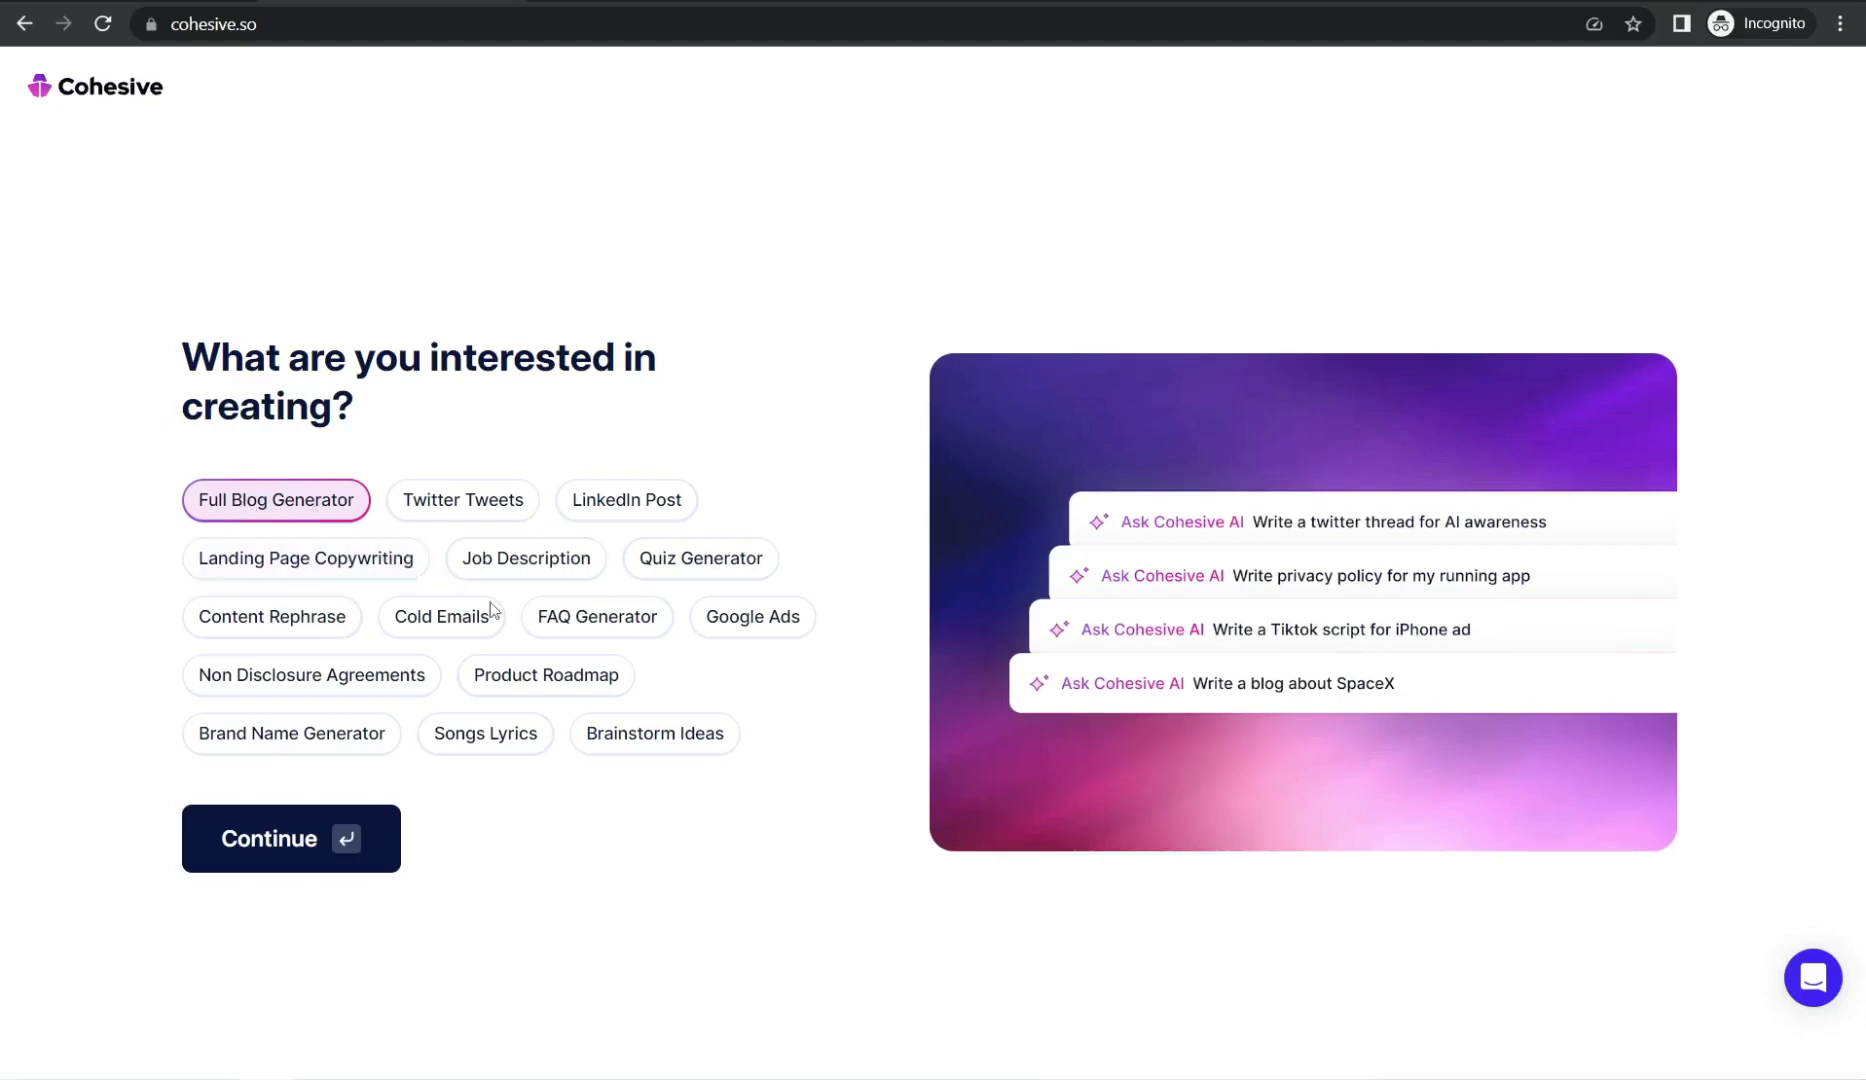
pyautogui.click(679, 728)
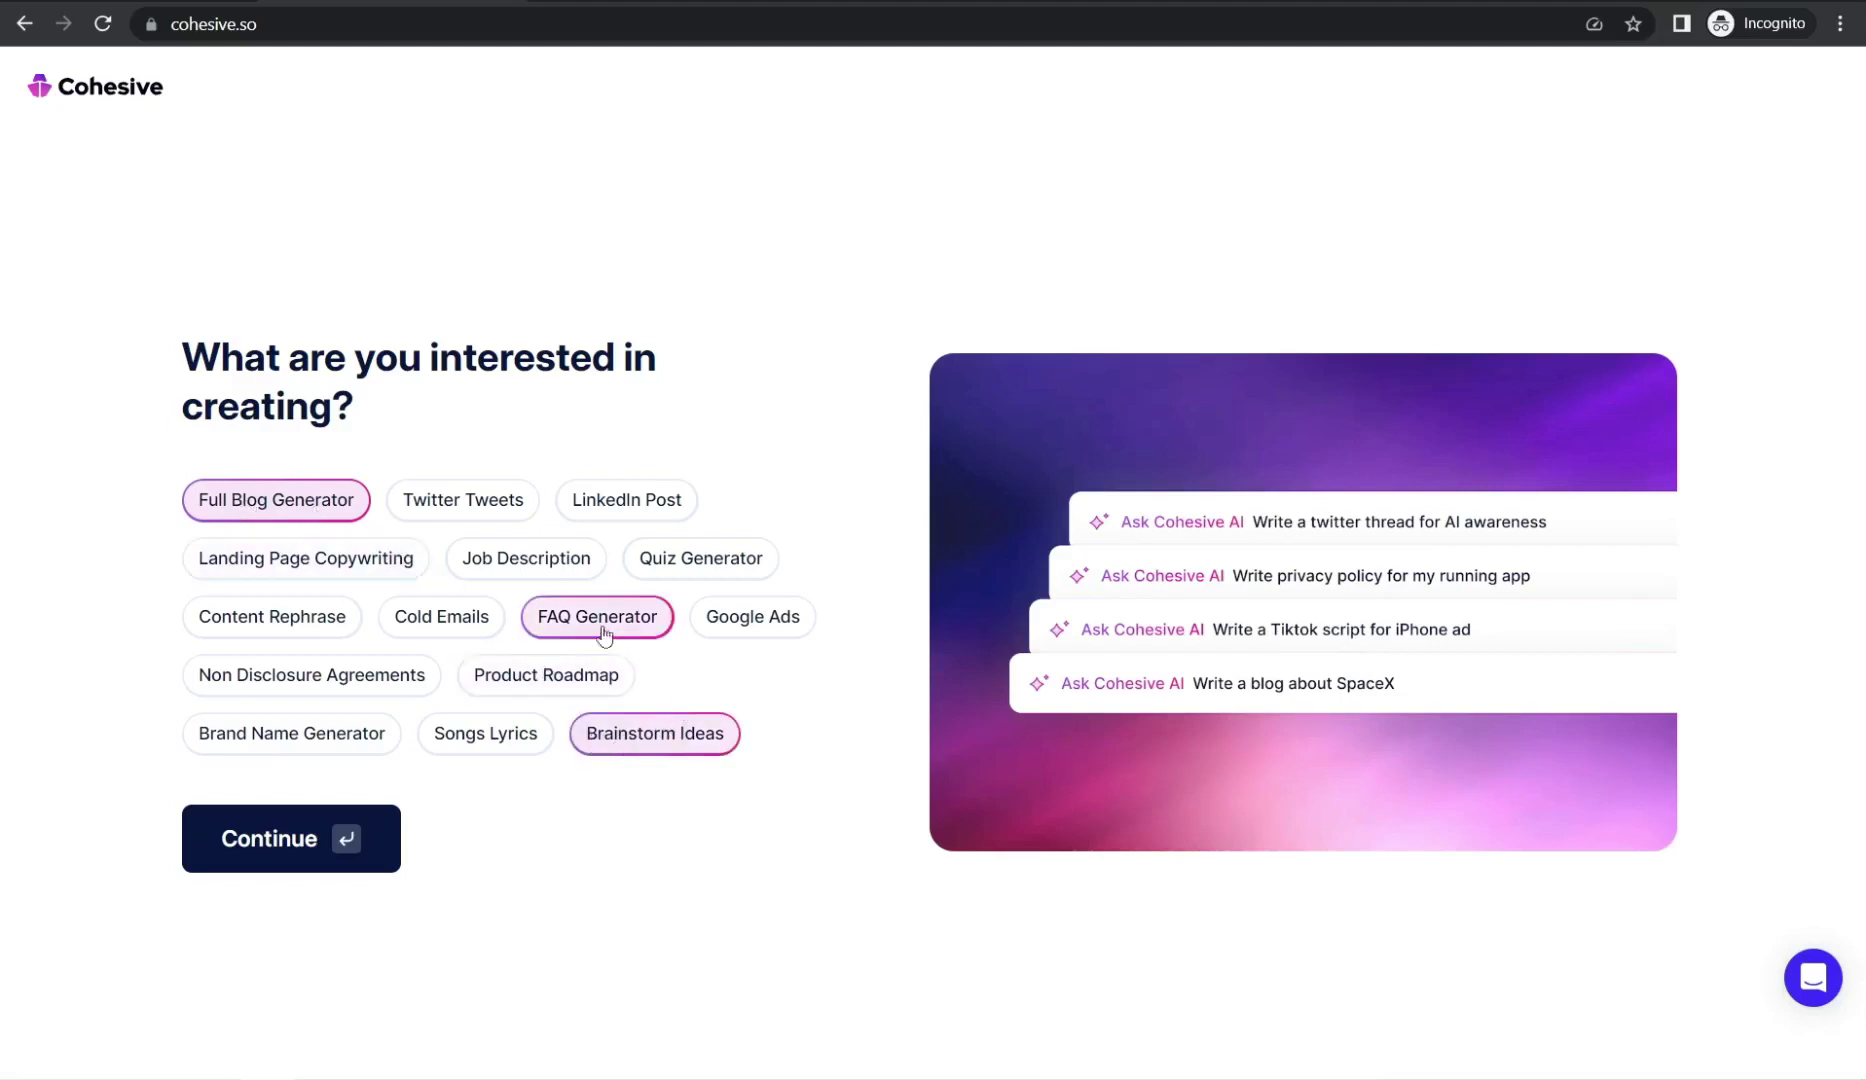
pyautogui.click(450, 510)
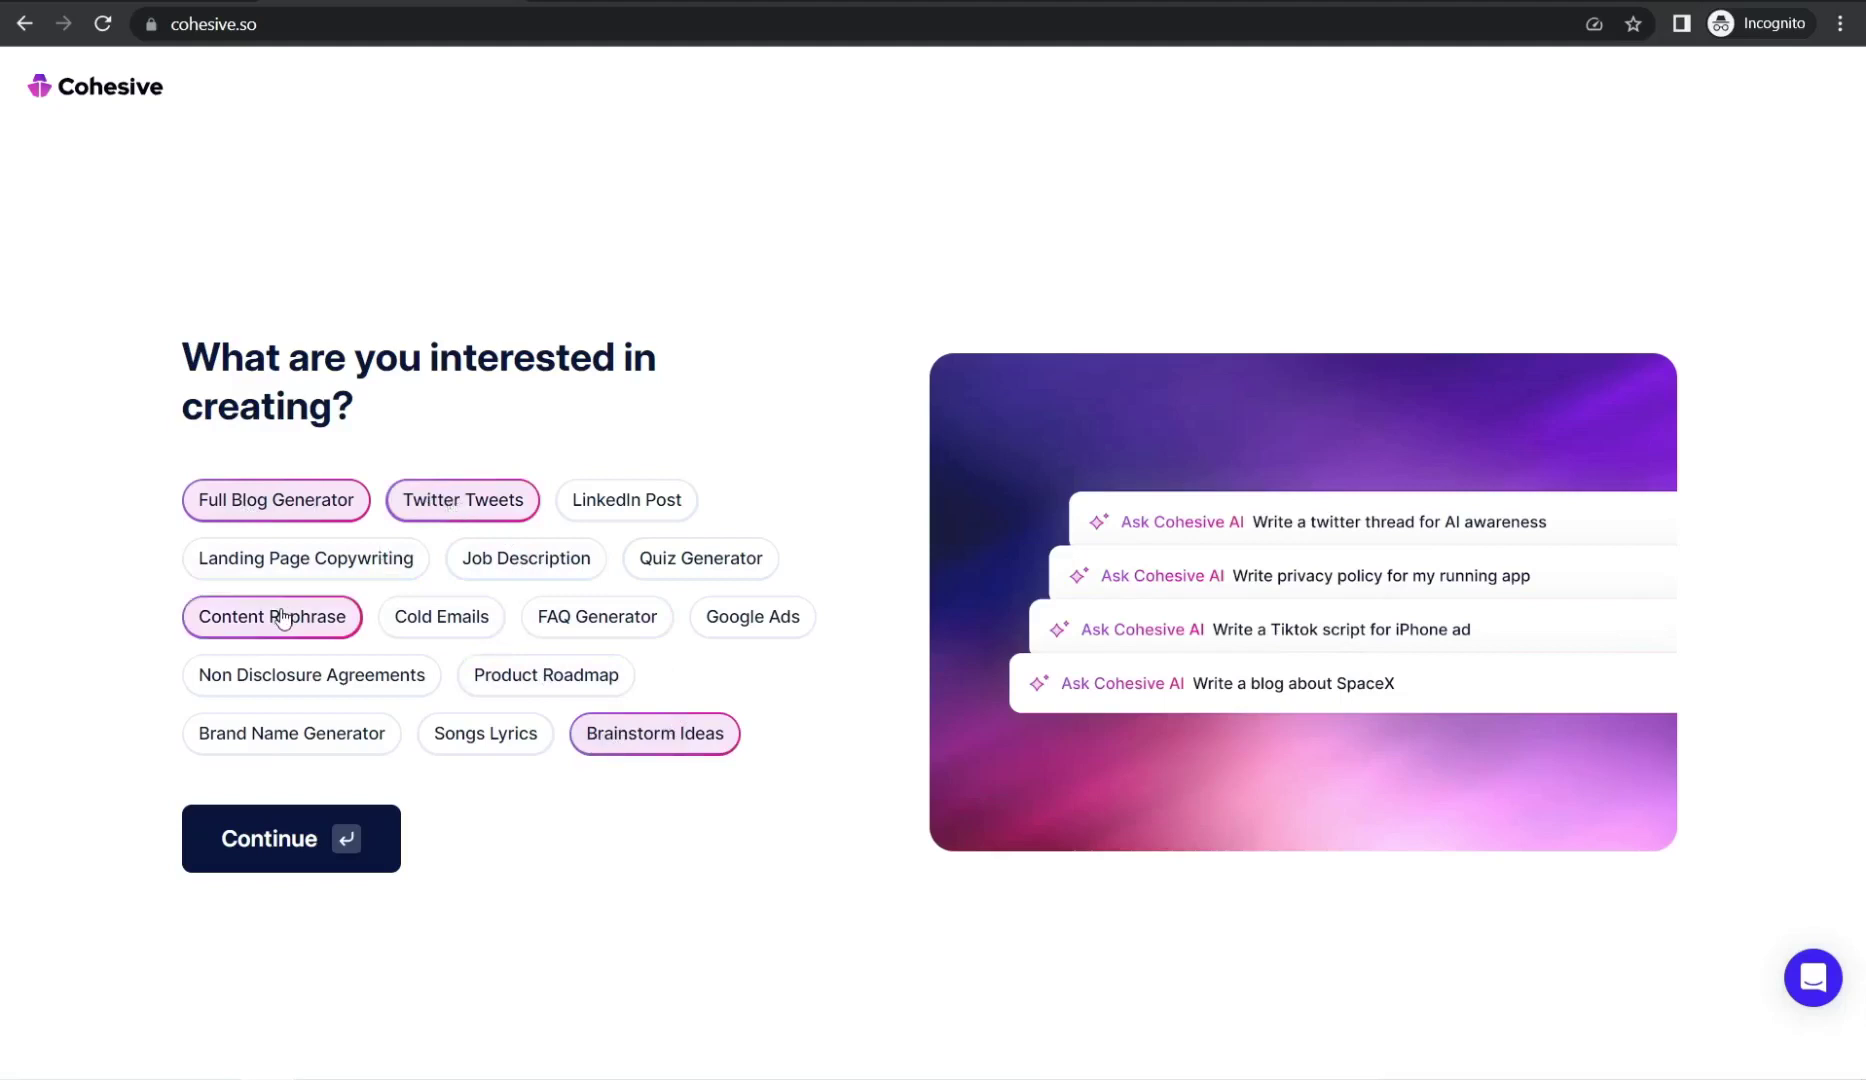
pyautogui.click(280, 845)
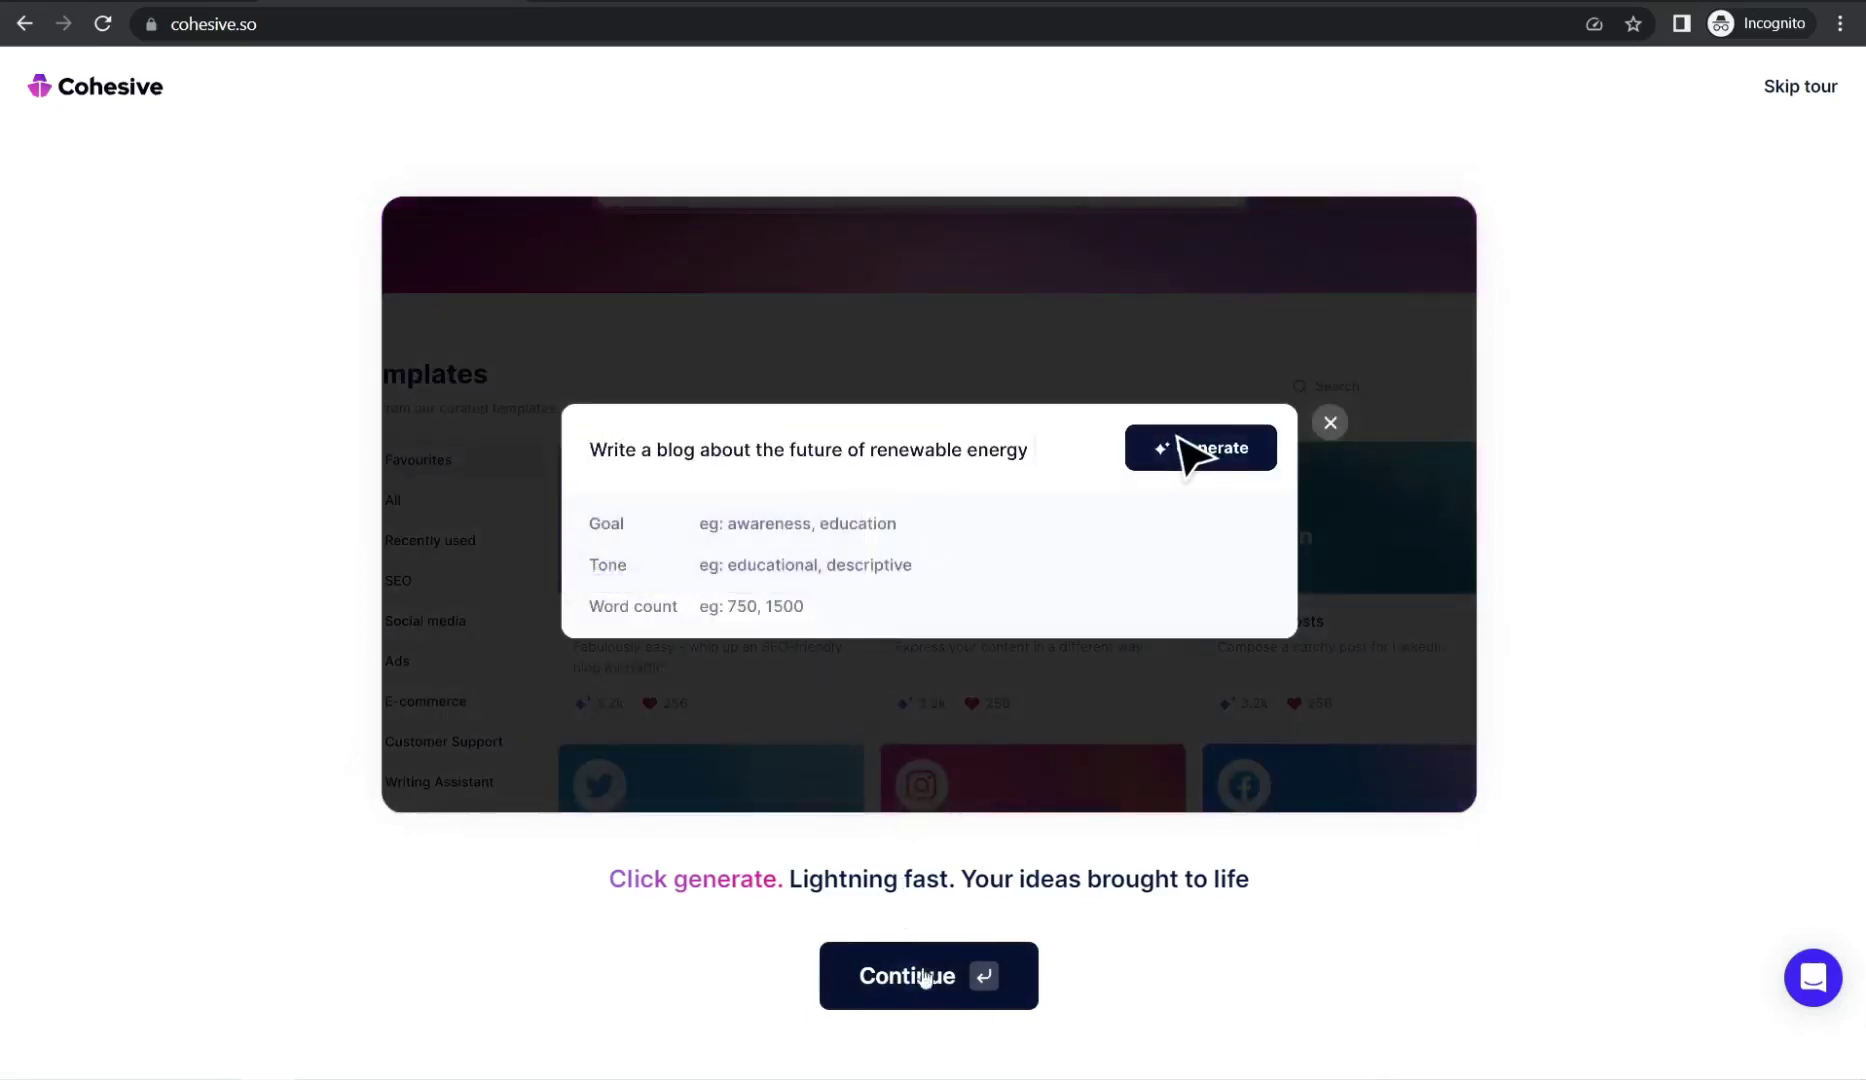
# Complete the product tour and continue on the free, limited-usage plan.
pyautogui.click(928, 978)
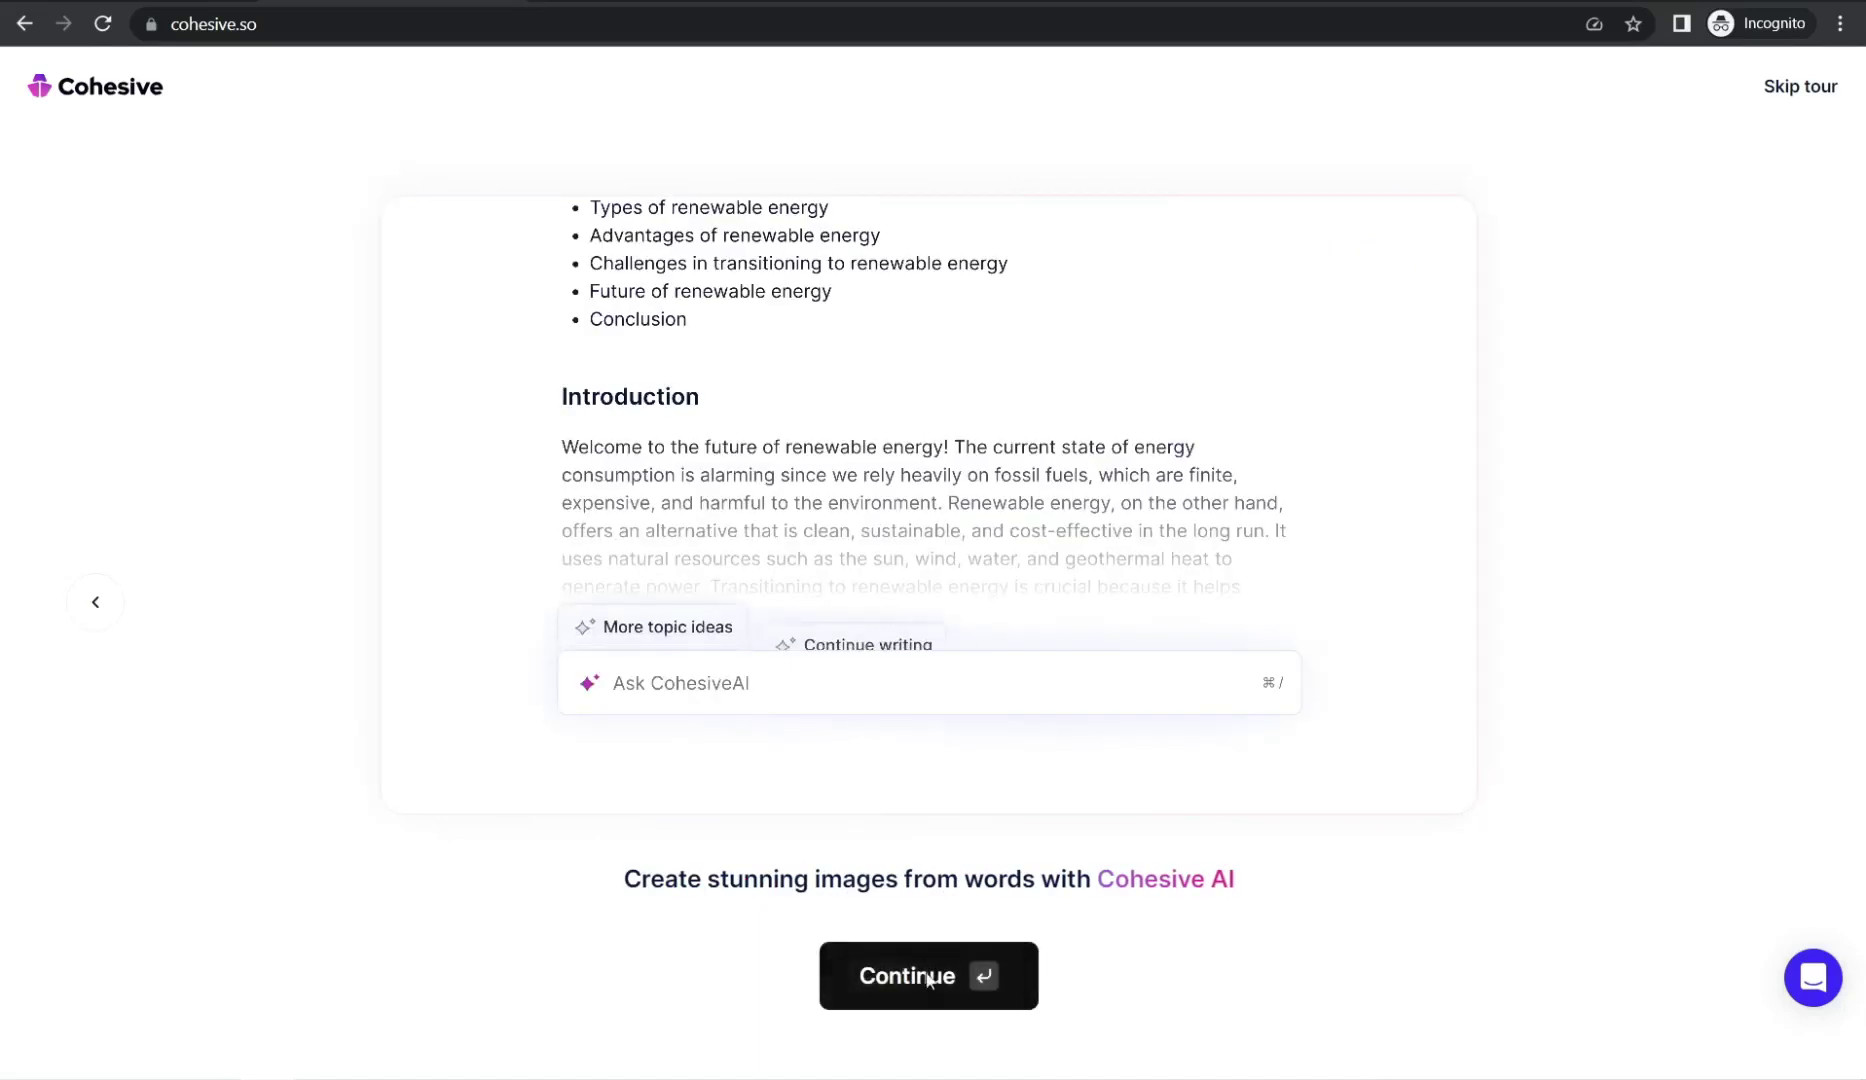
pyautogui.click(928, 978)
pyautogui.click(921, 977)
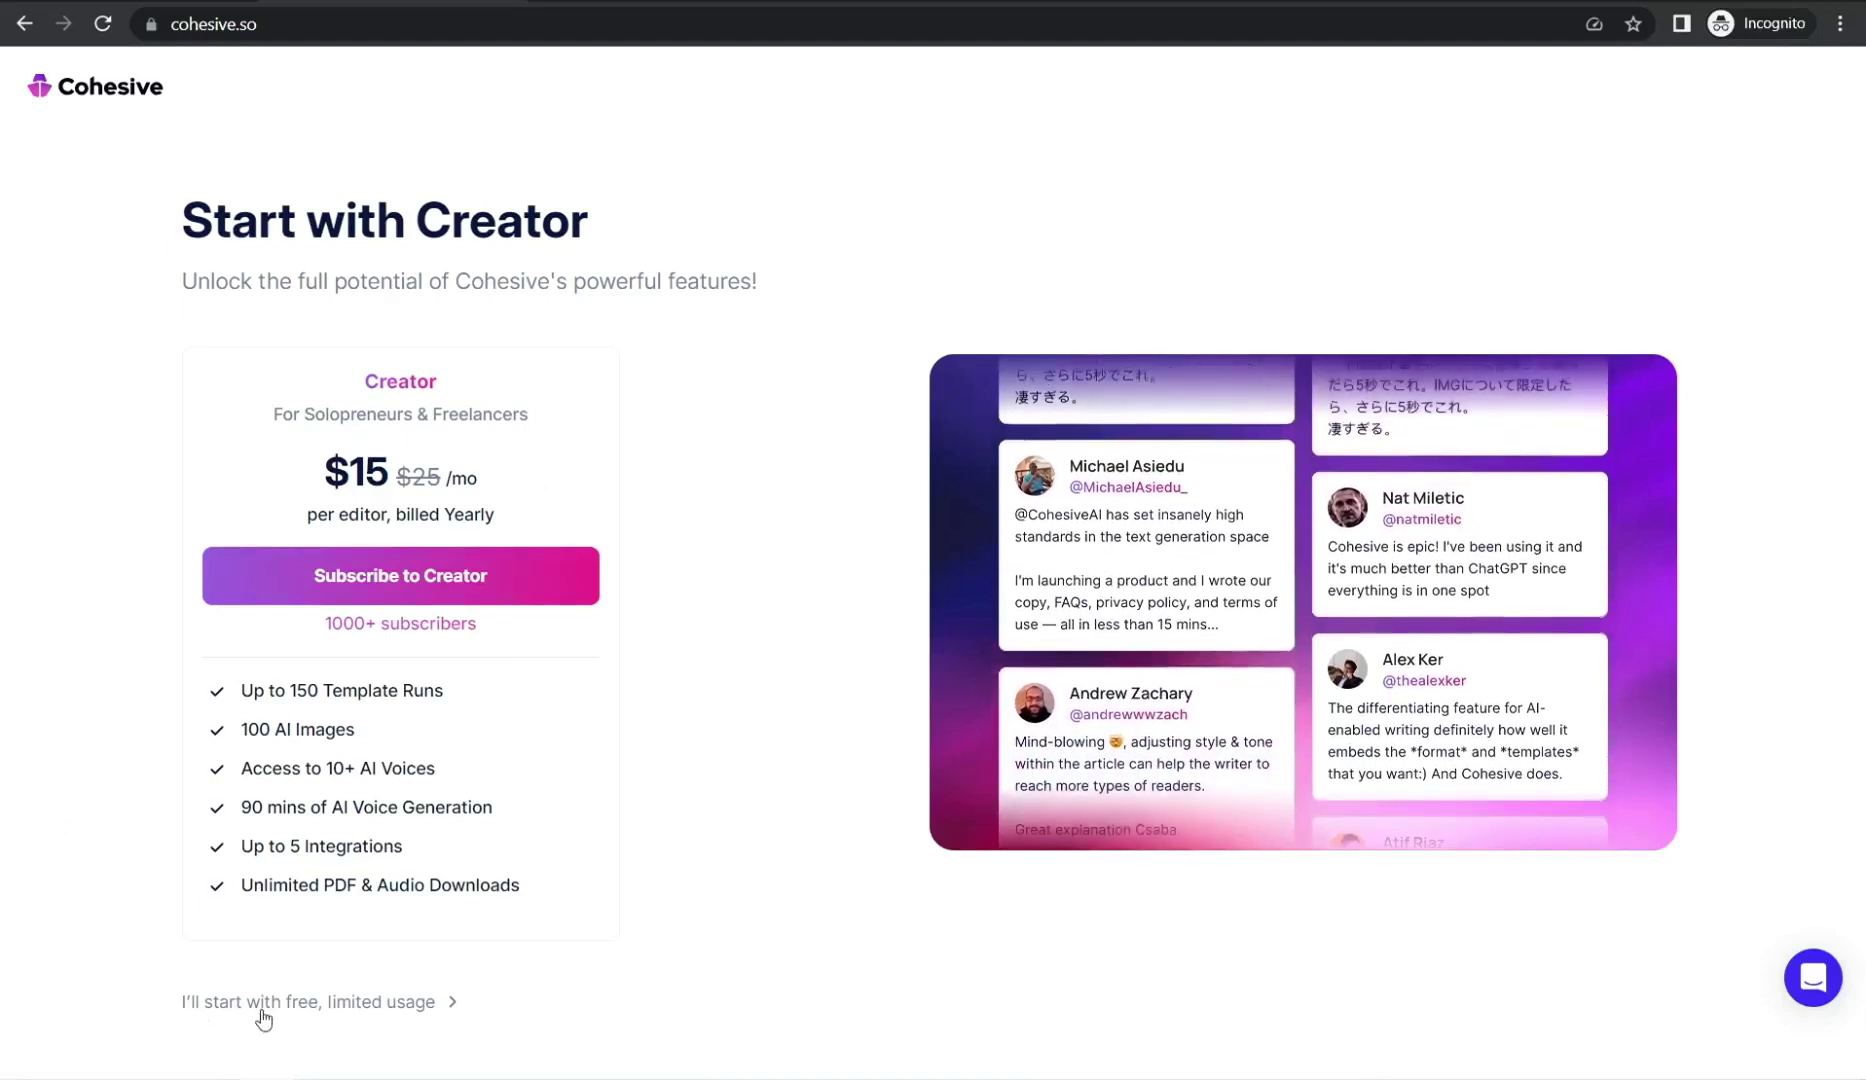
pyautogui.click(393, 1008)
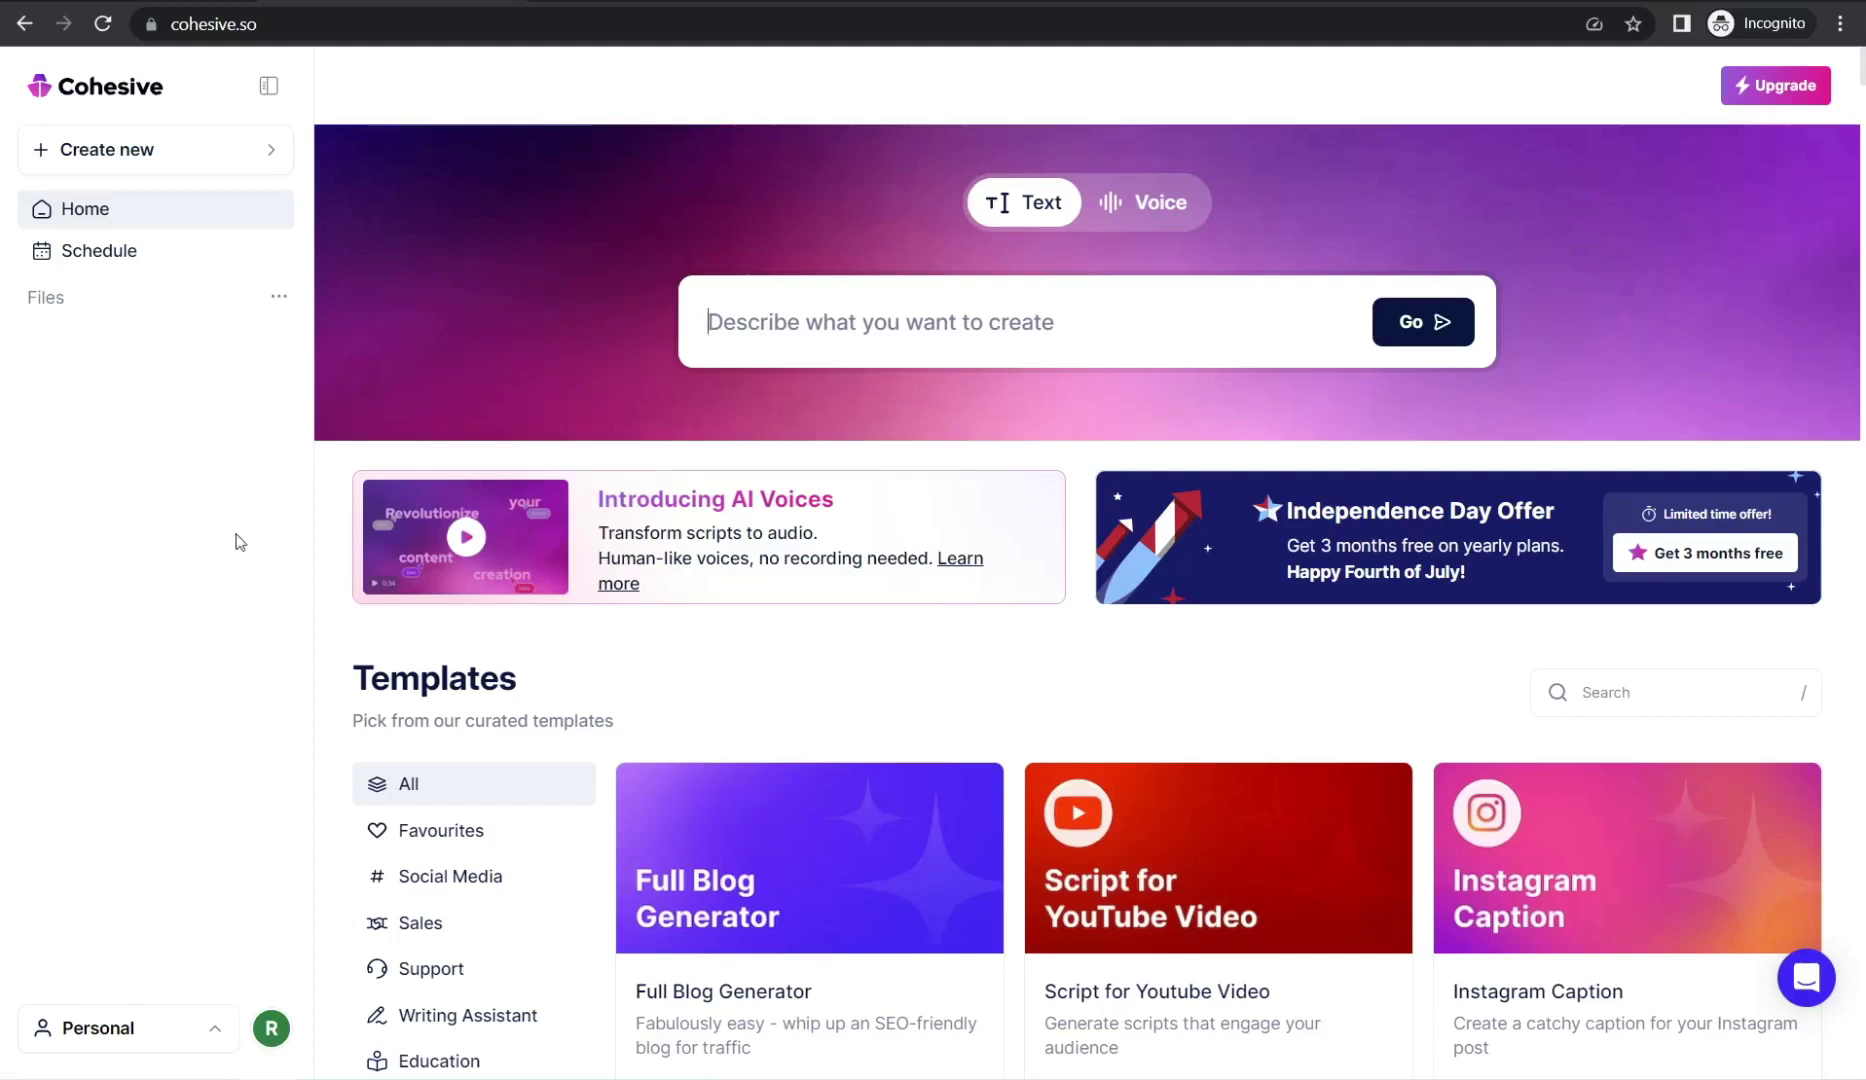
# Open the 'Script for YouTube Video' template from the dashboard's Templates section.
pyautogui.scroll(-2, 420, 540)
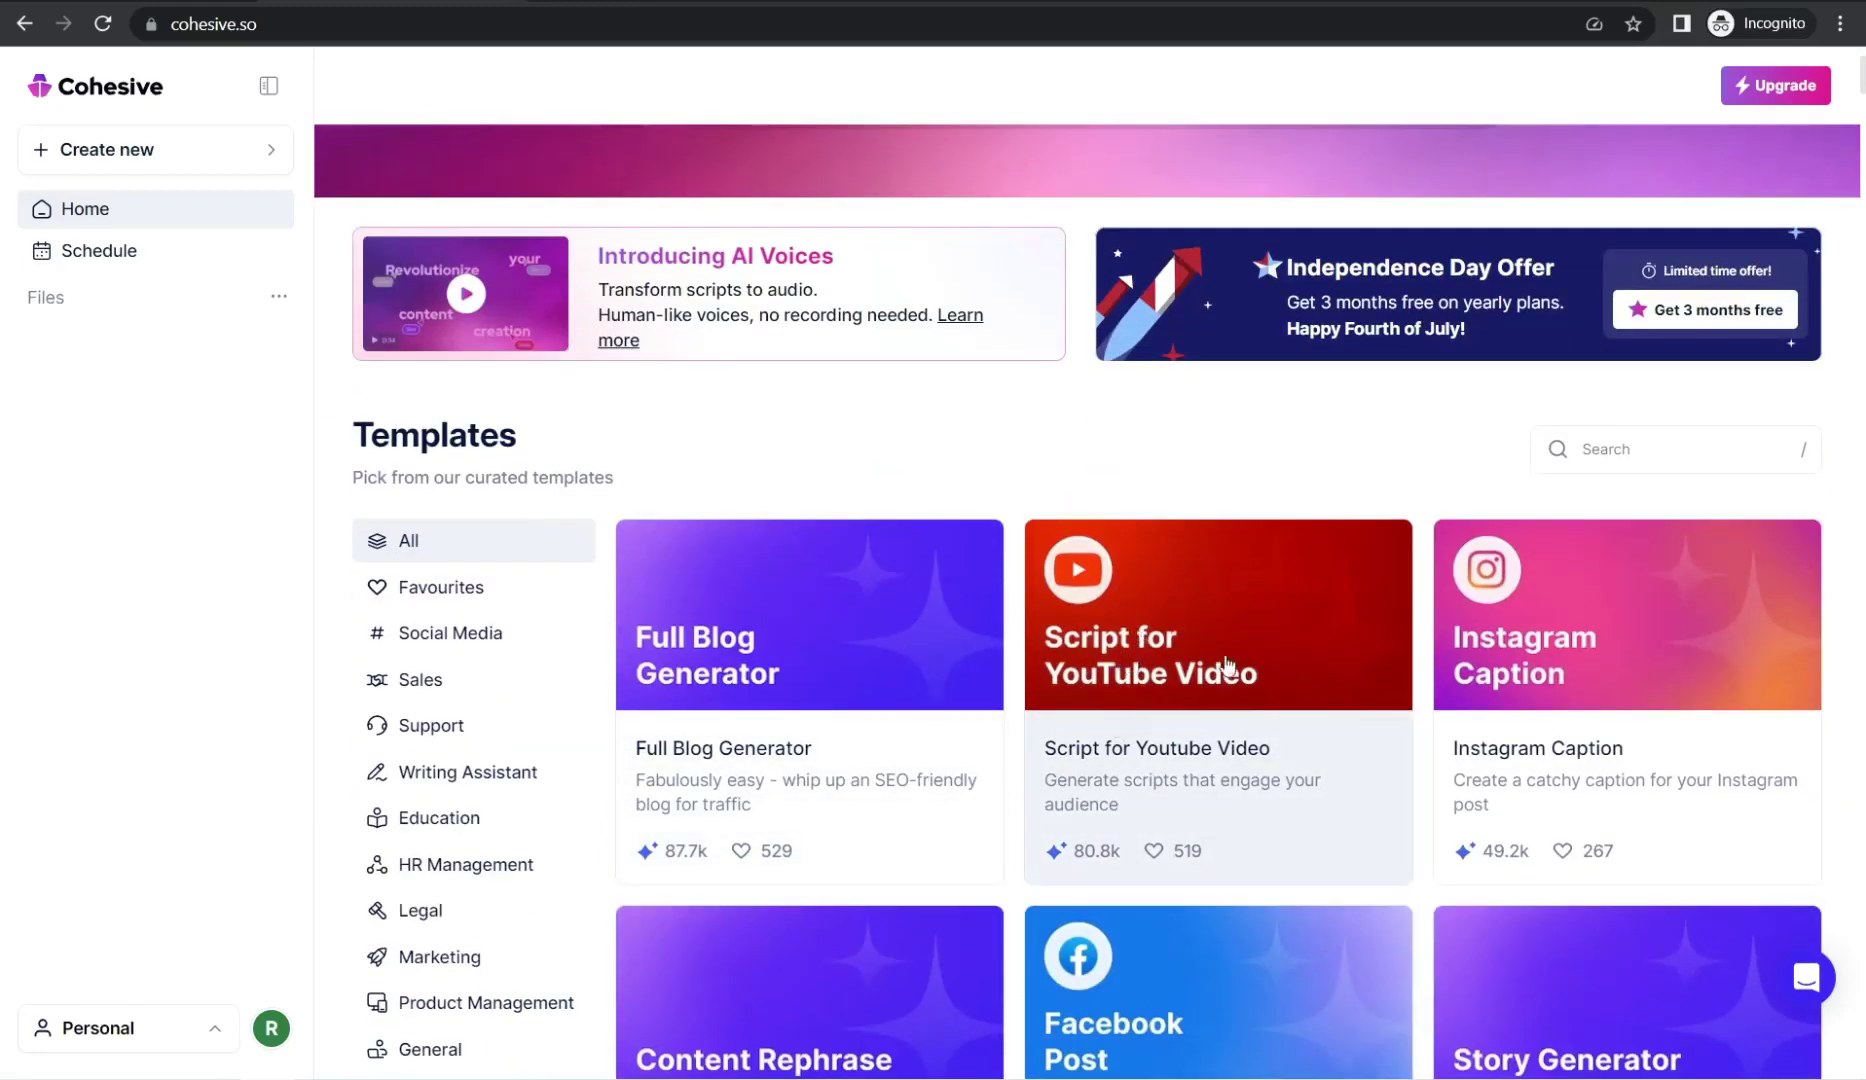
pyautogui.click(1173, 642)
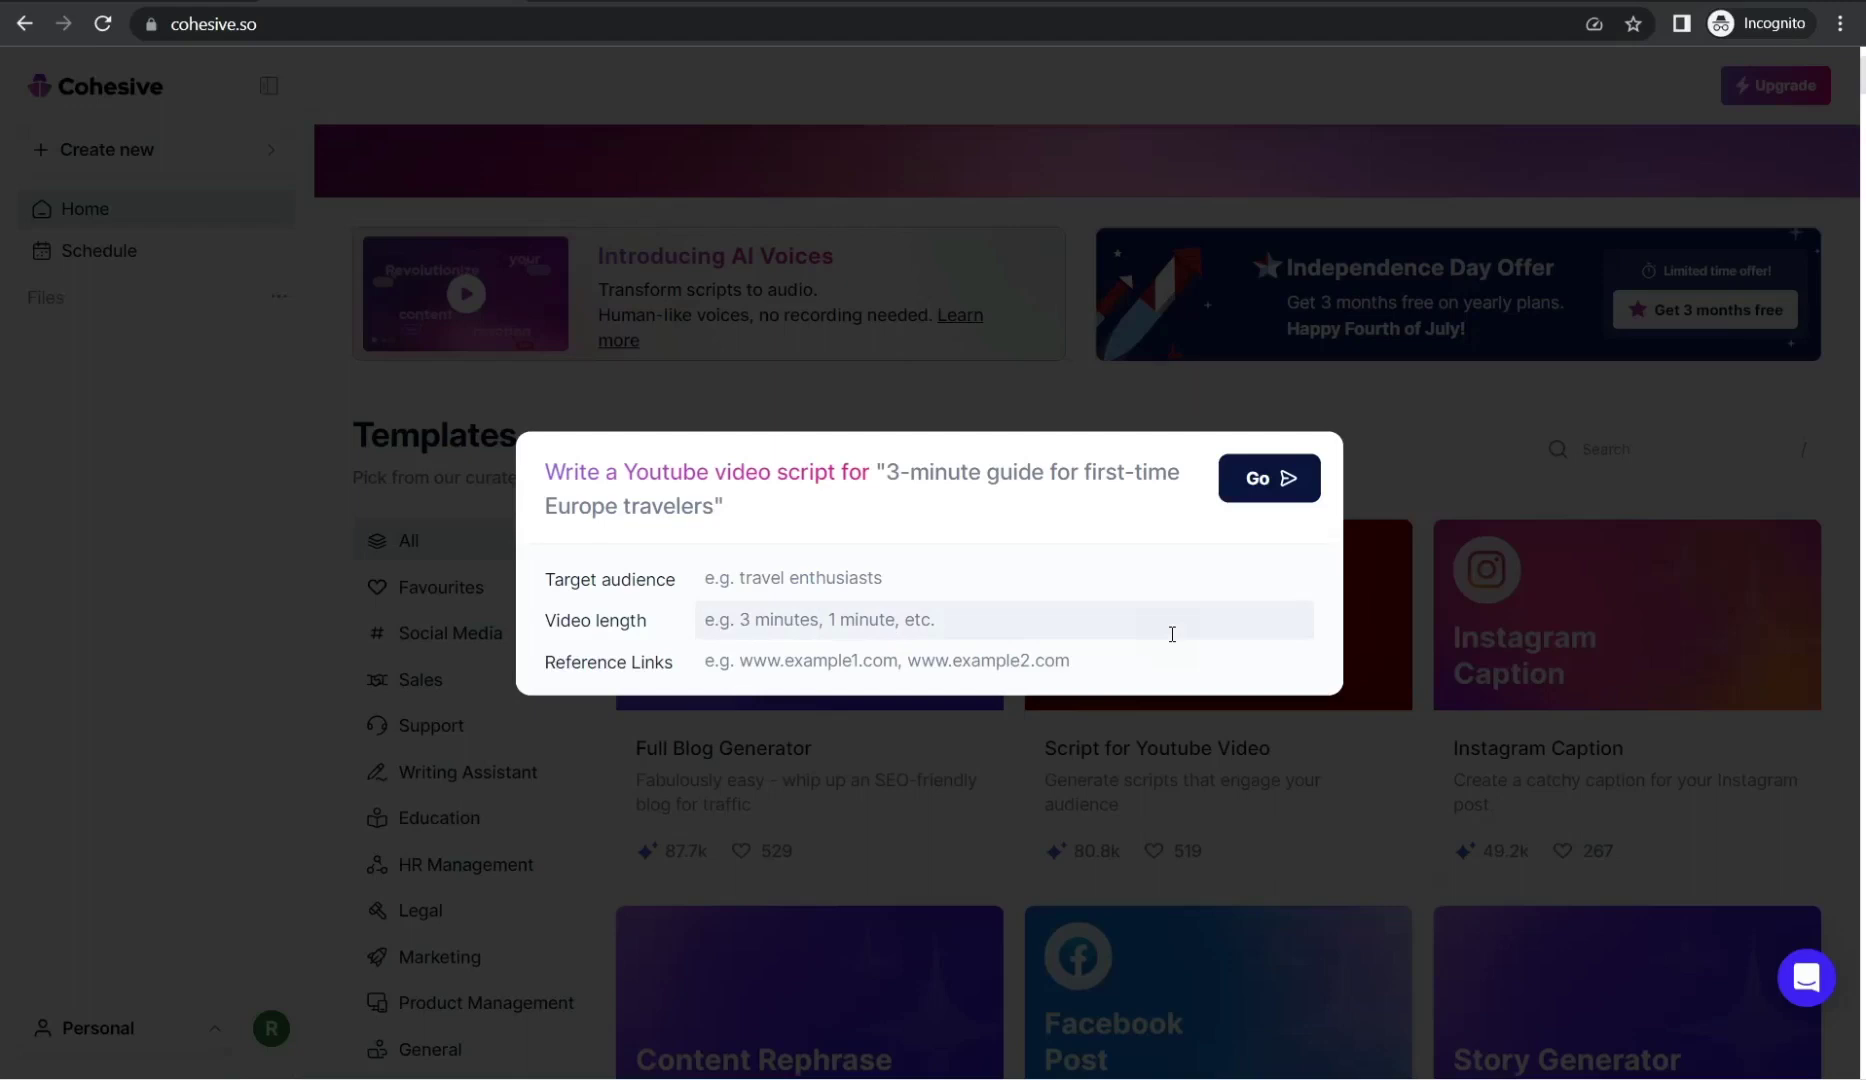
# Generate a script on '5 STEPS TO BE SUCCESSFUL IN MY WORK' for audience WORKER, length 4.
pyautogui.click(937, 468)
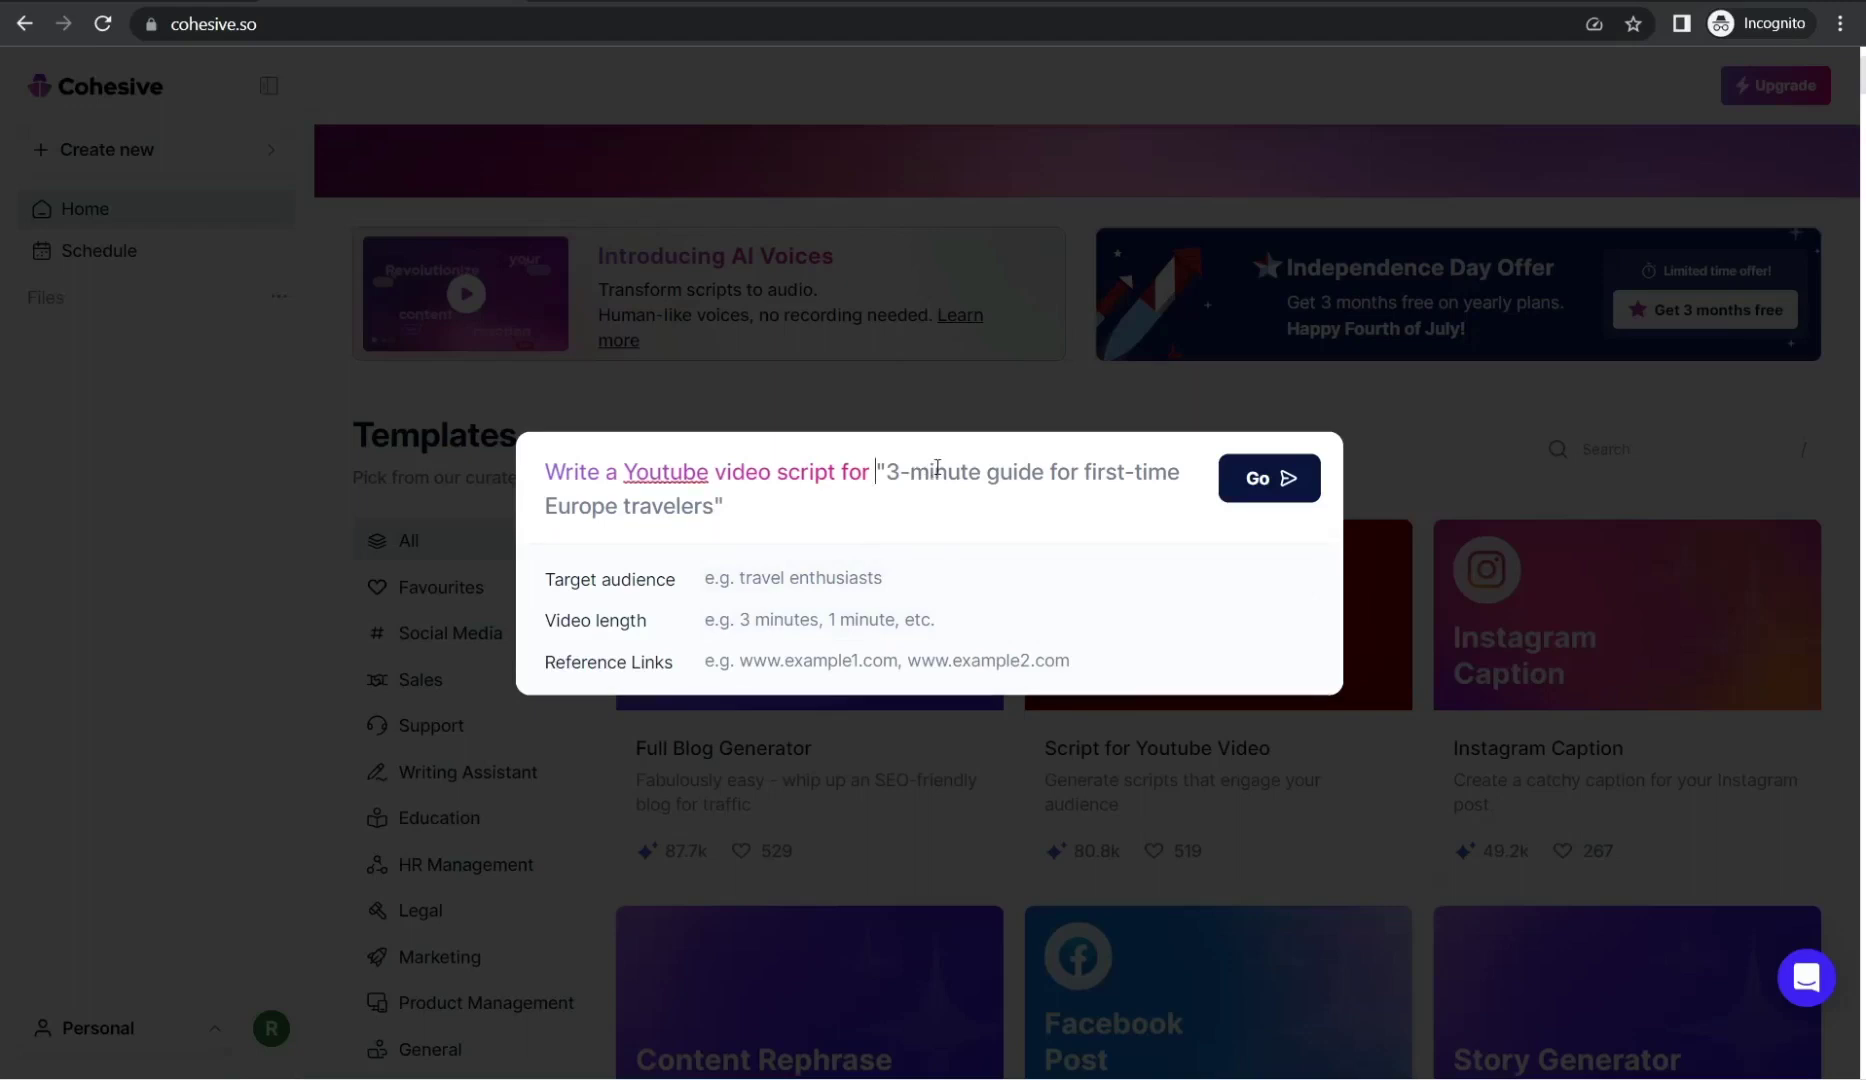
pyautogui.write('5 S')
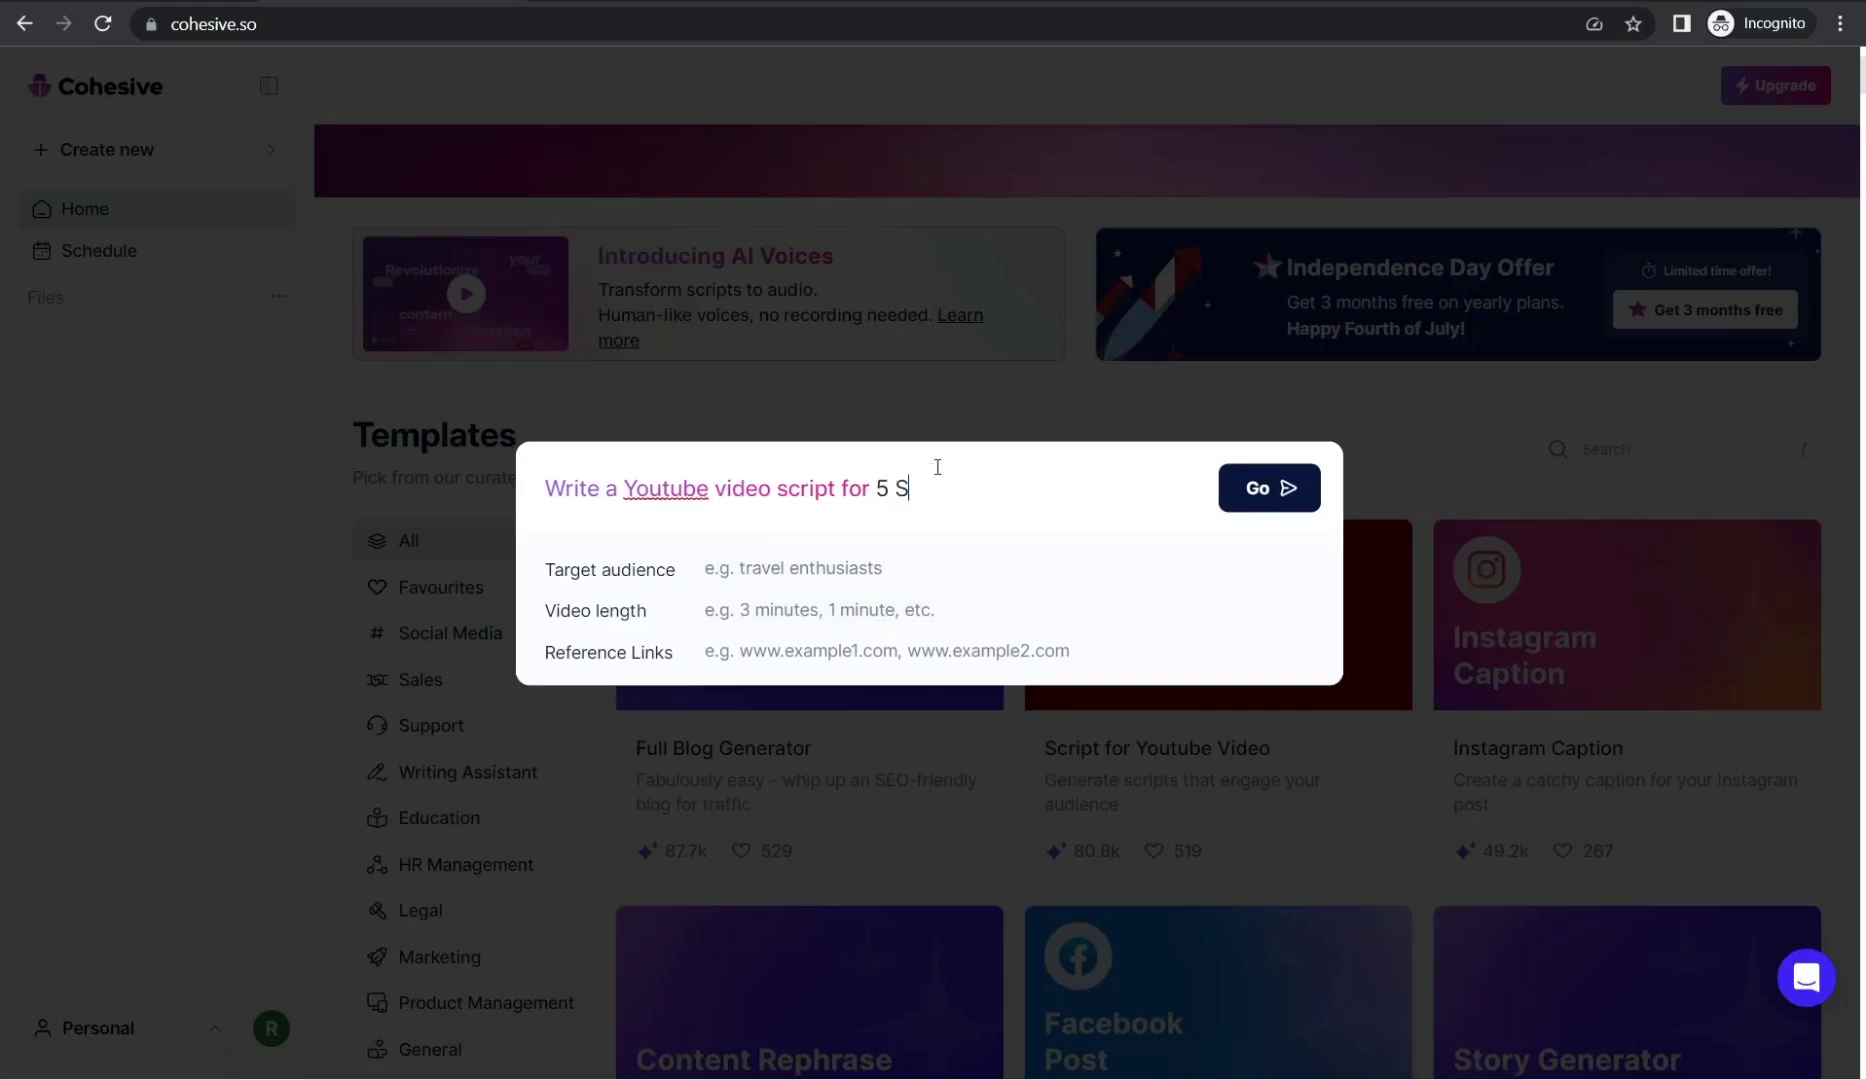
pyautogui.write('TEPS TO BE SUCCE')
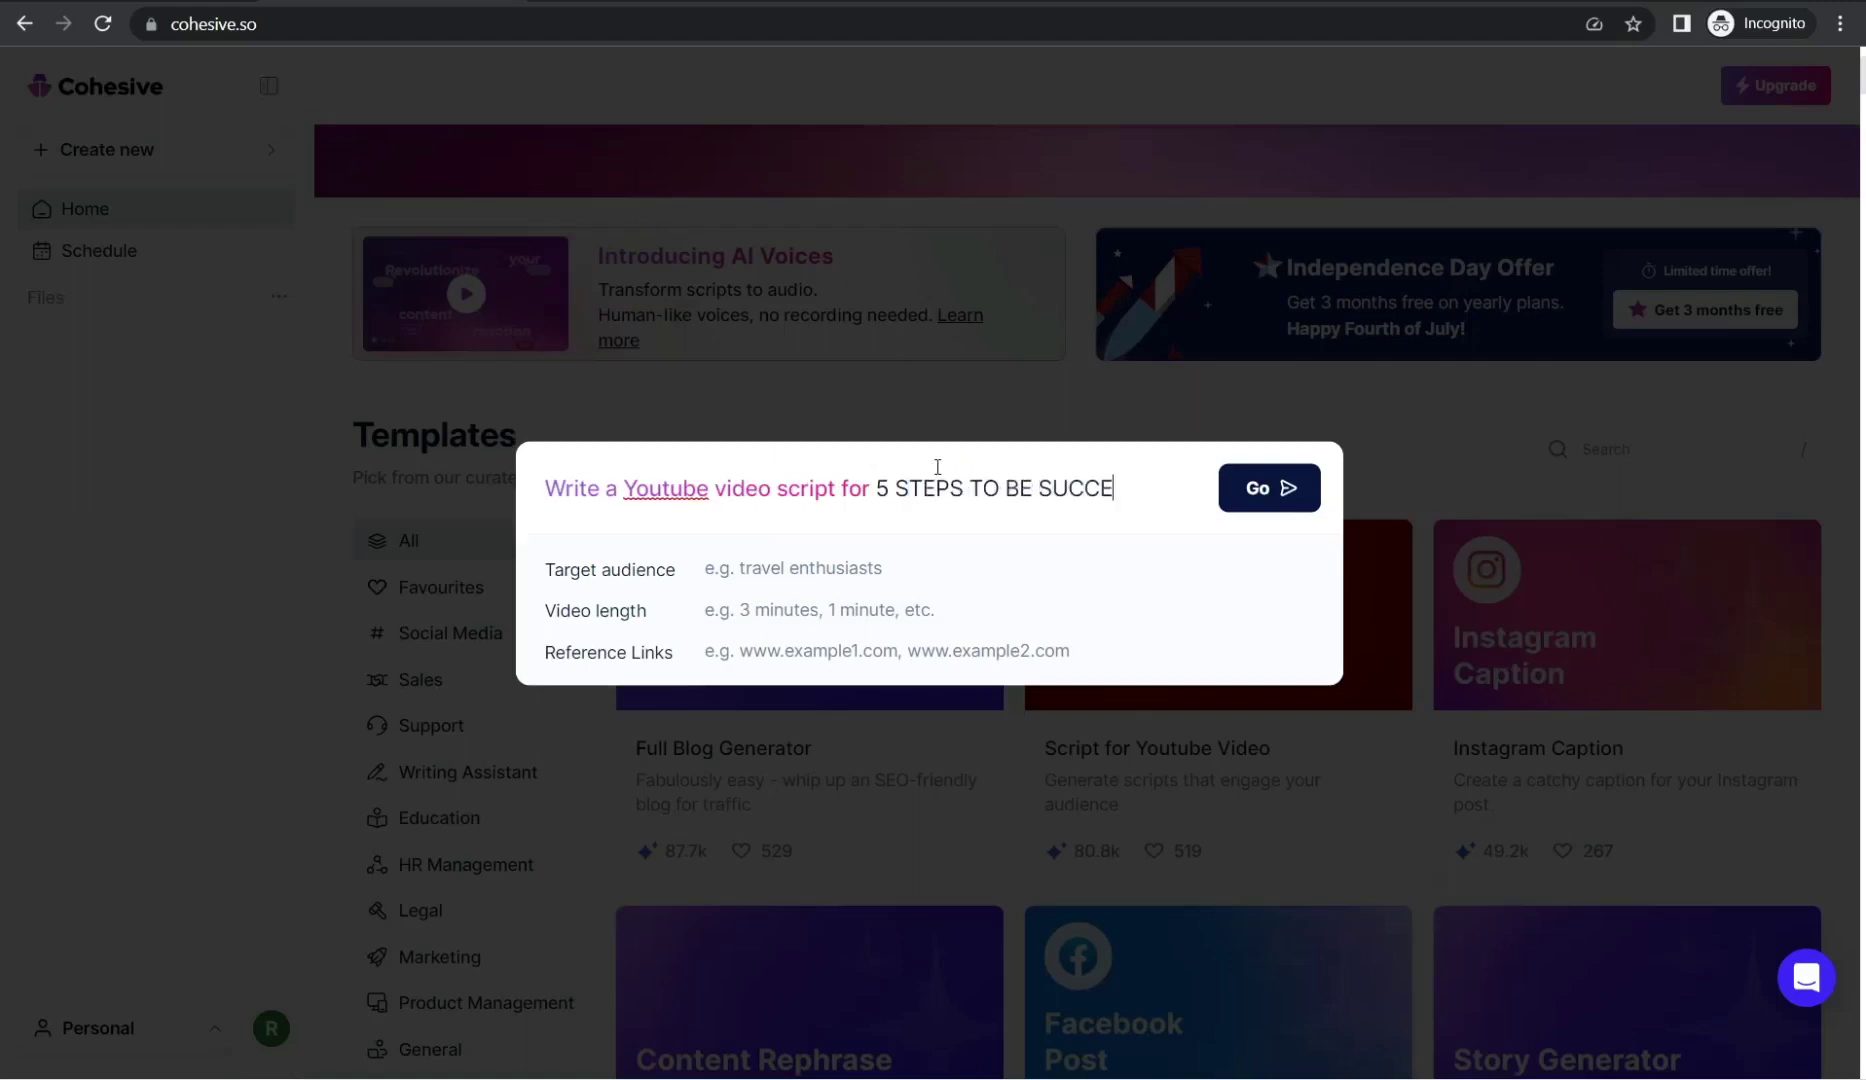
pyautogui.write('SSFUL IN MY WORK')
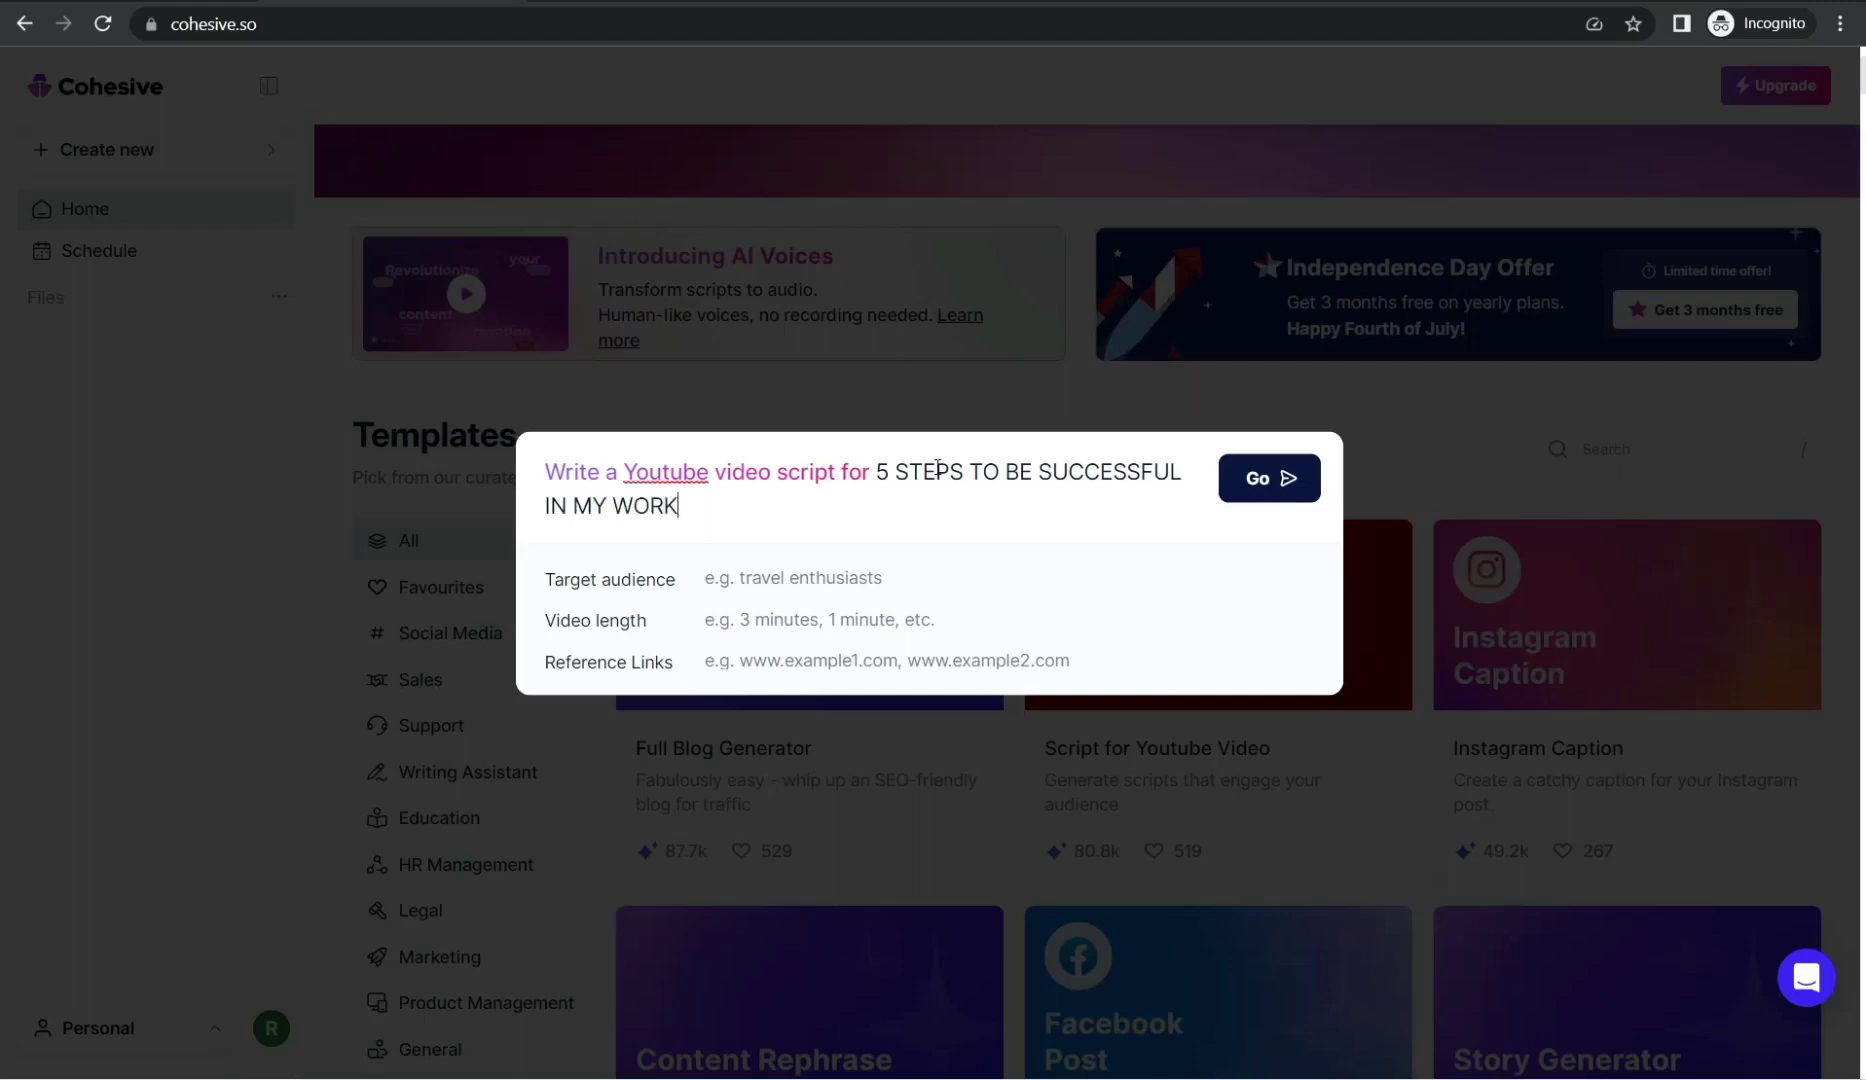
pyautogui.click(757, 584)
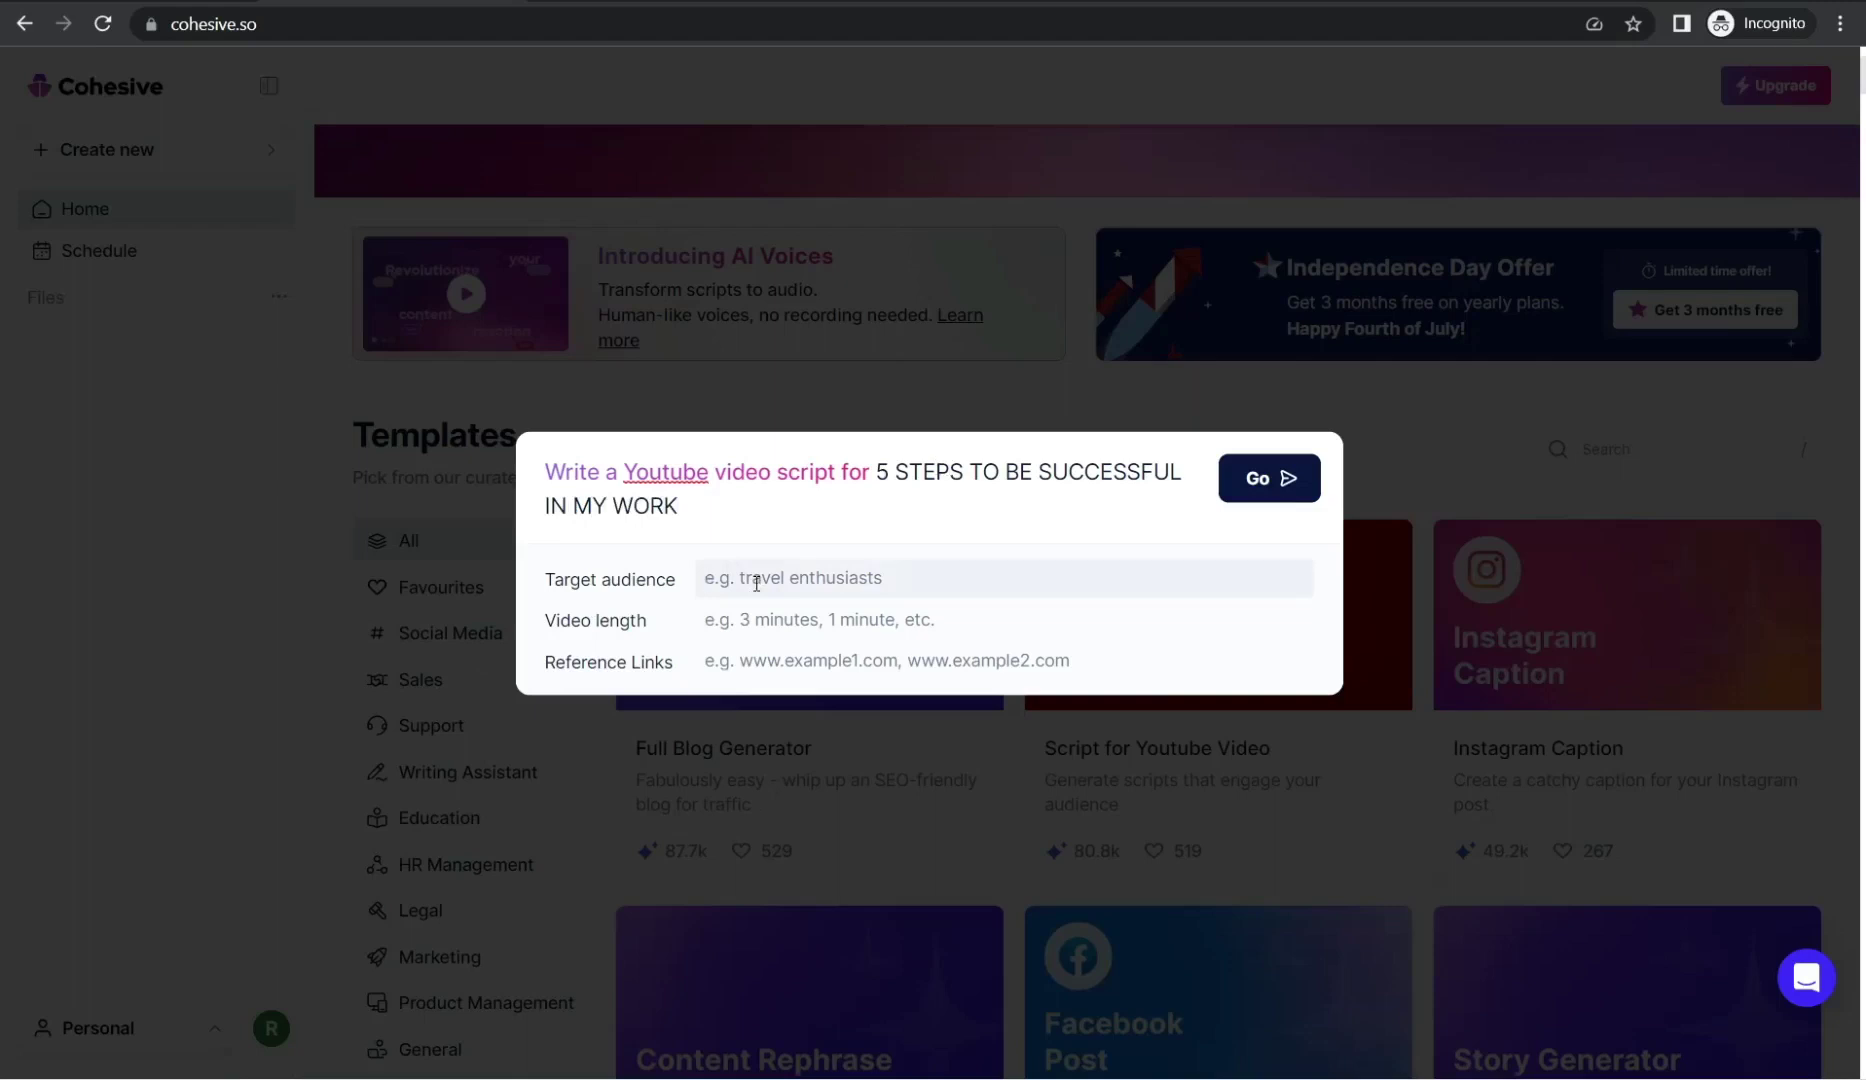
pyautogui.write('WORKER')
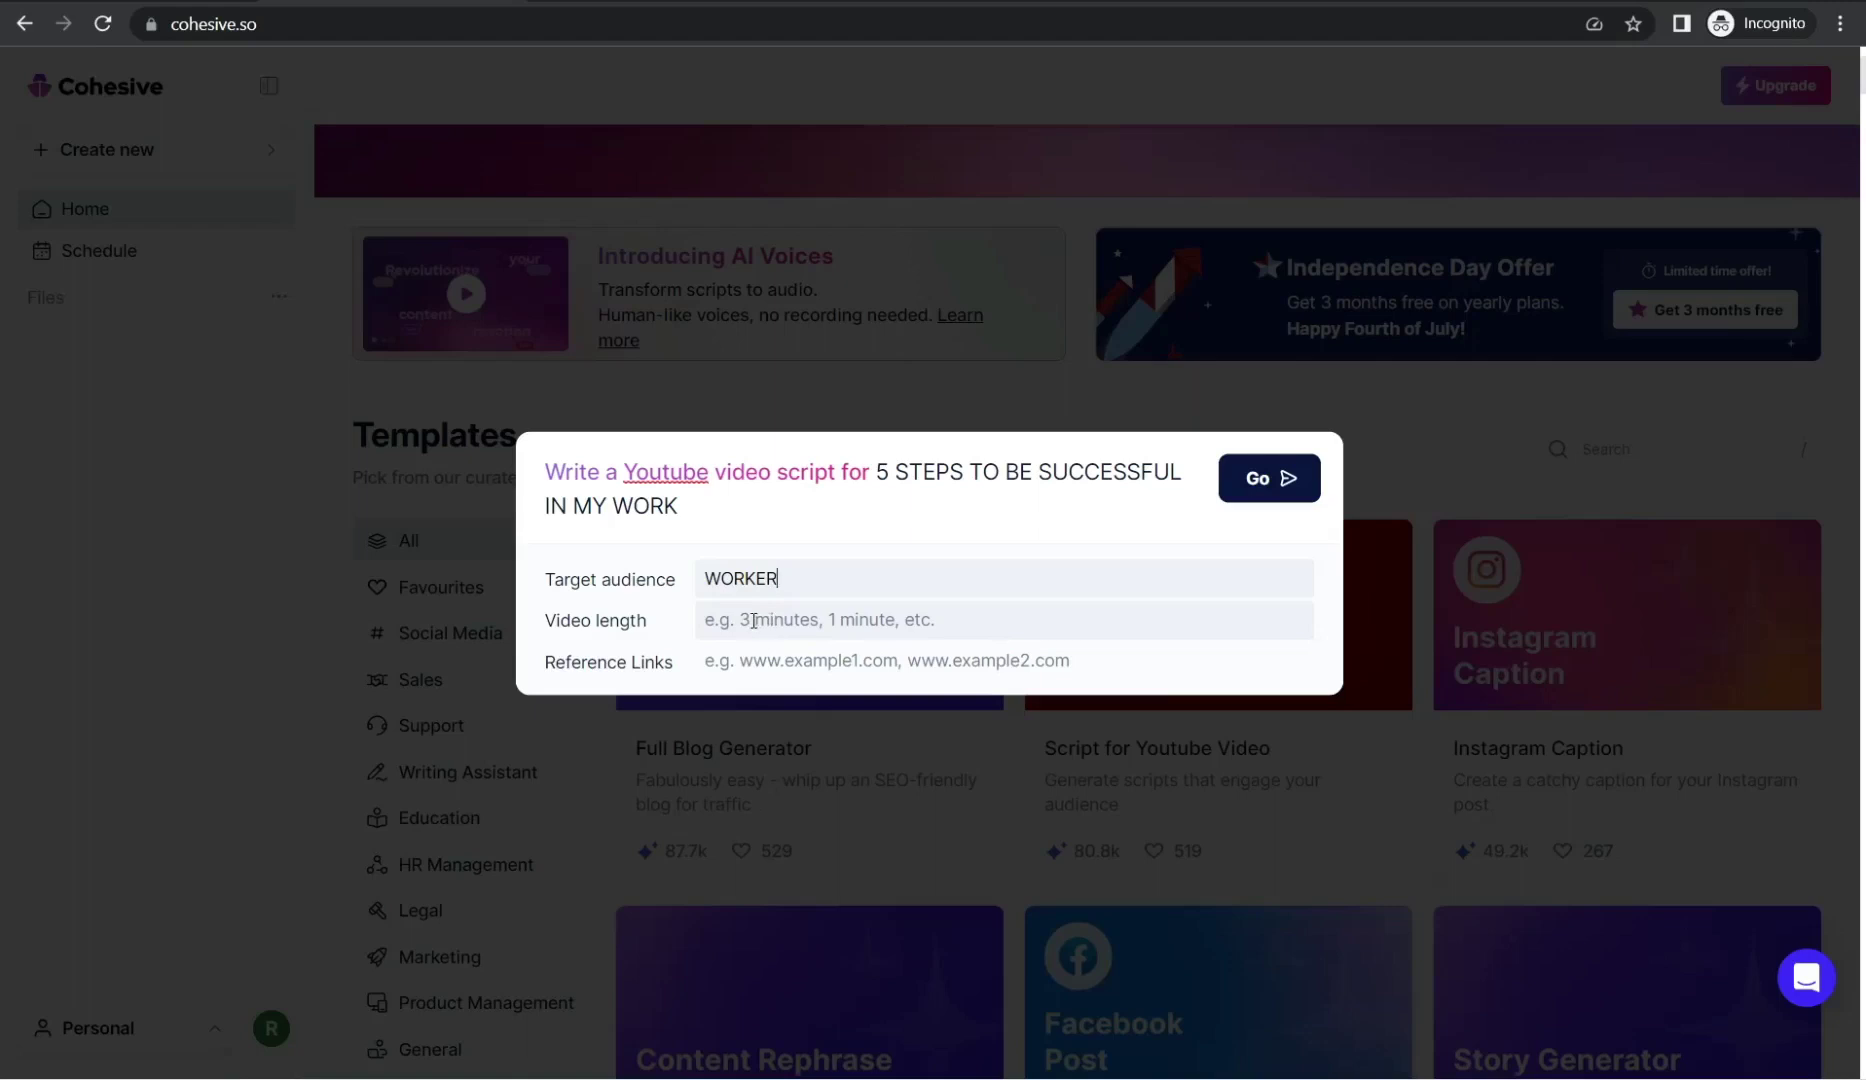
pyautogui.write('4')
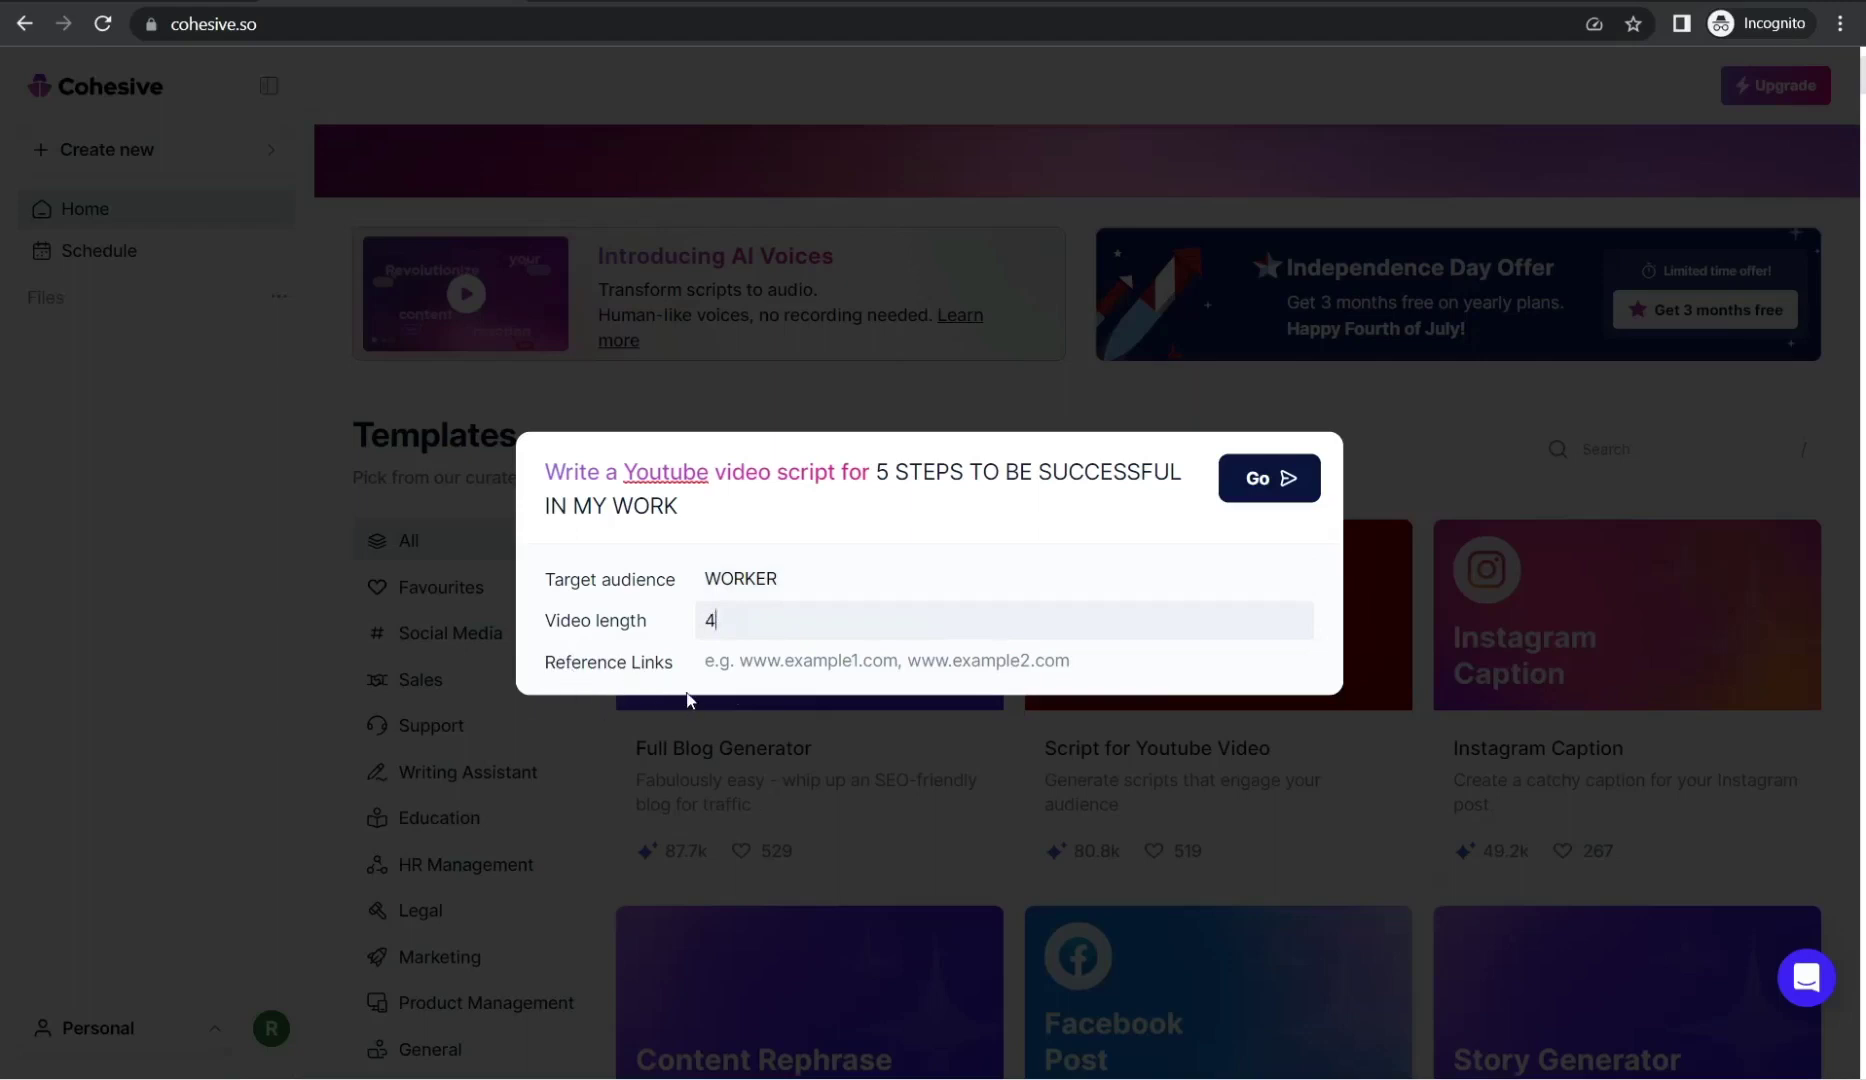
pyautogui.click(1268, 482)
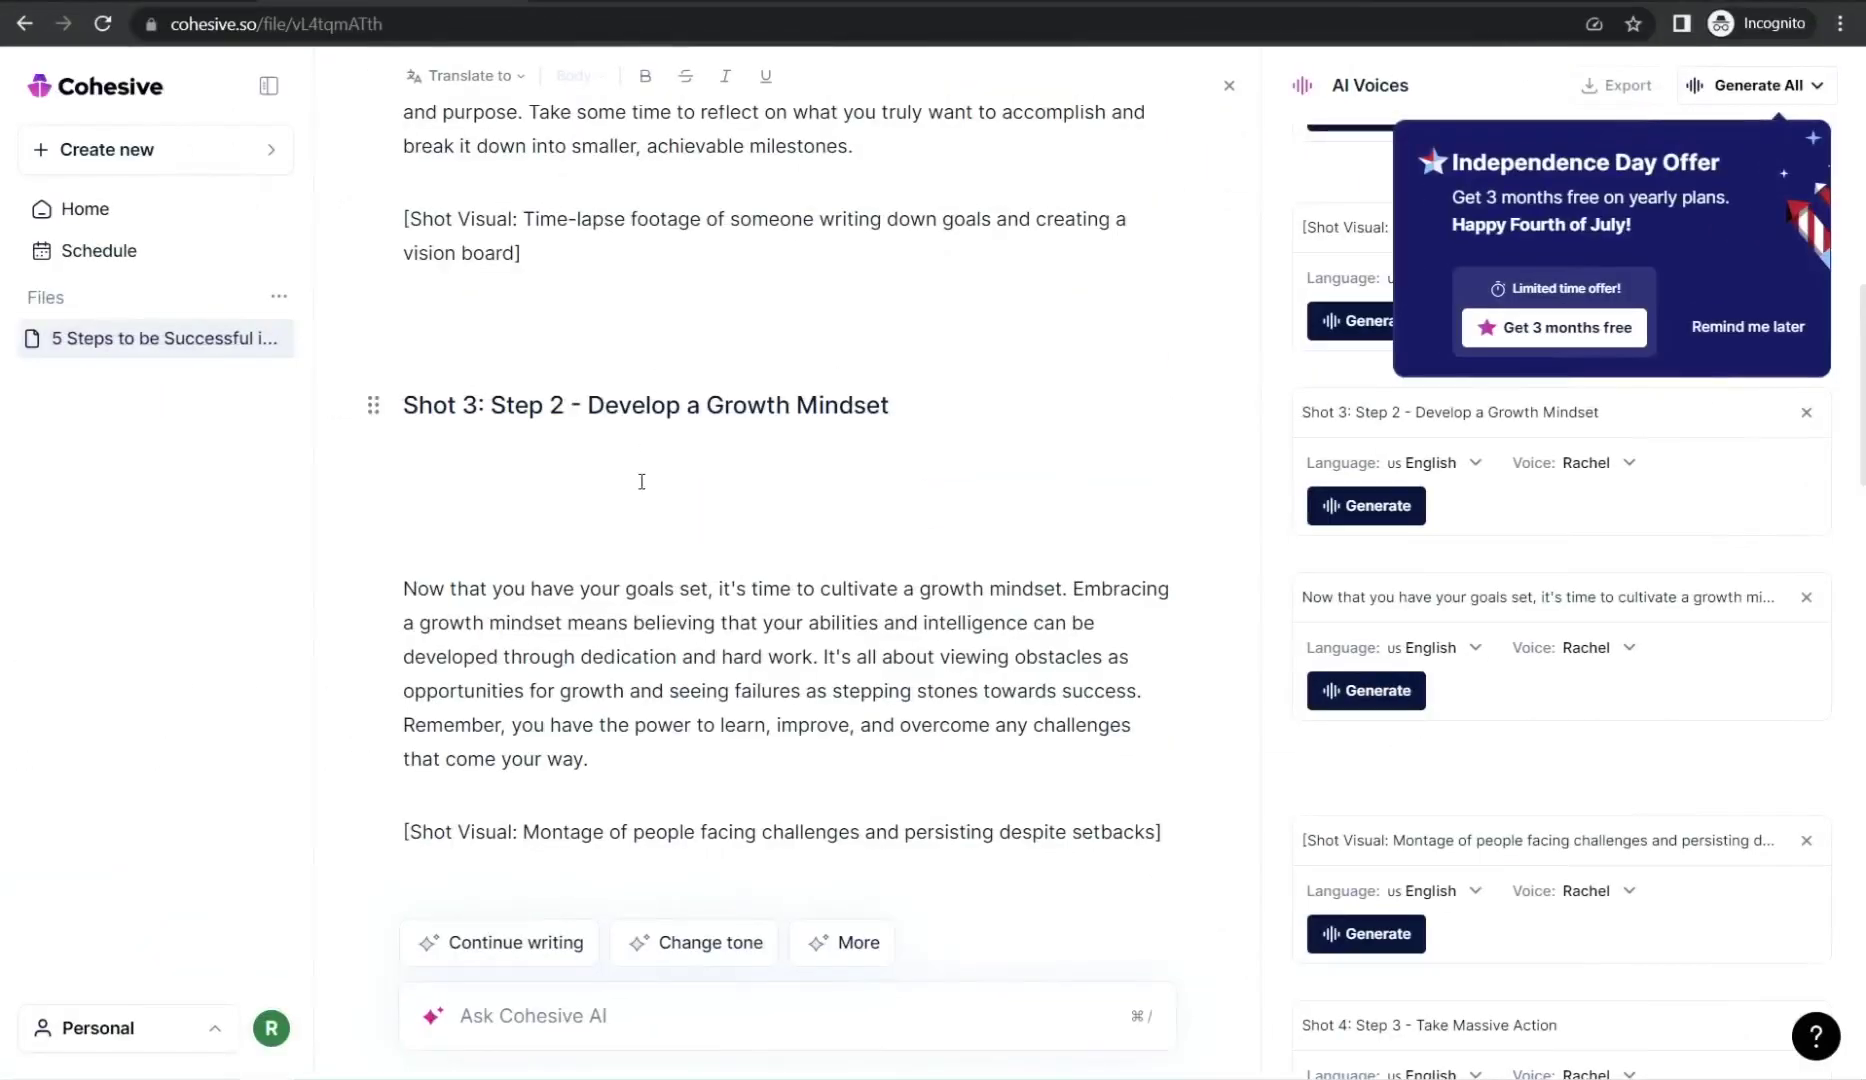
# Scroll through the generated script's shots in the new file.
pyautogui.scroll(9, 642, 481)
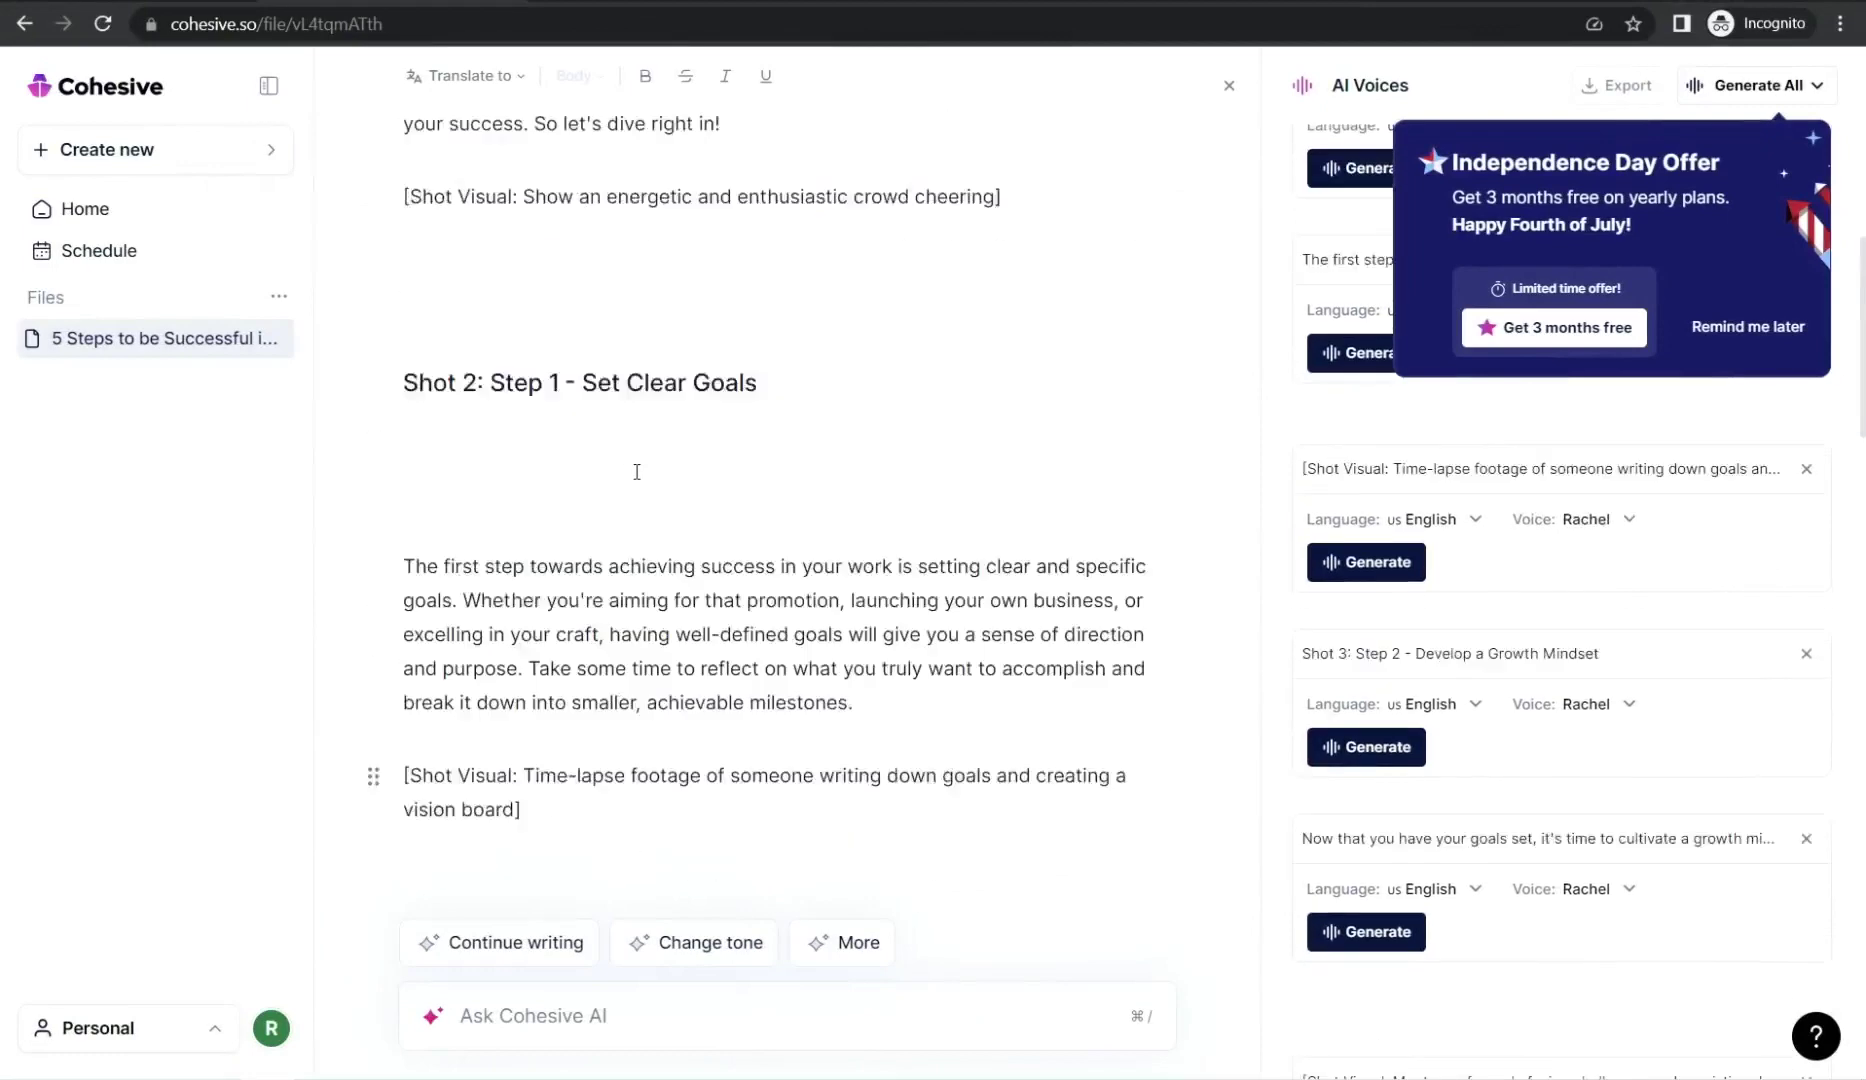
pyautogui.scroll(2, 554, 459)
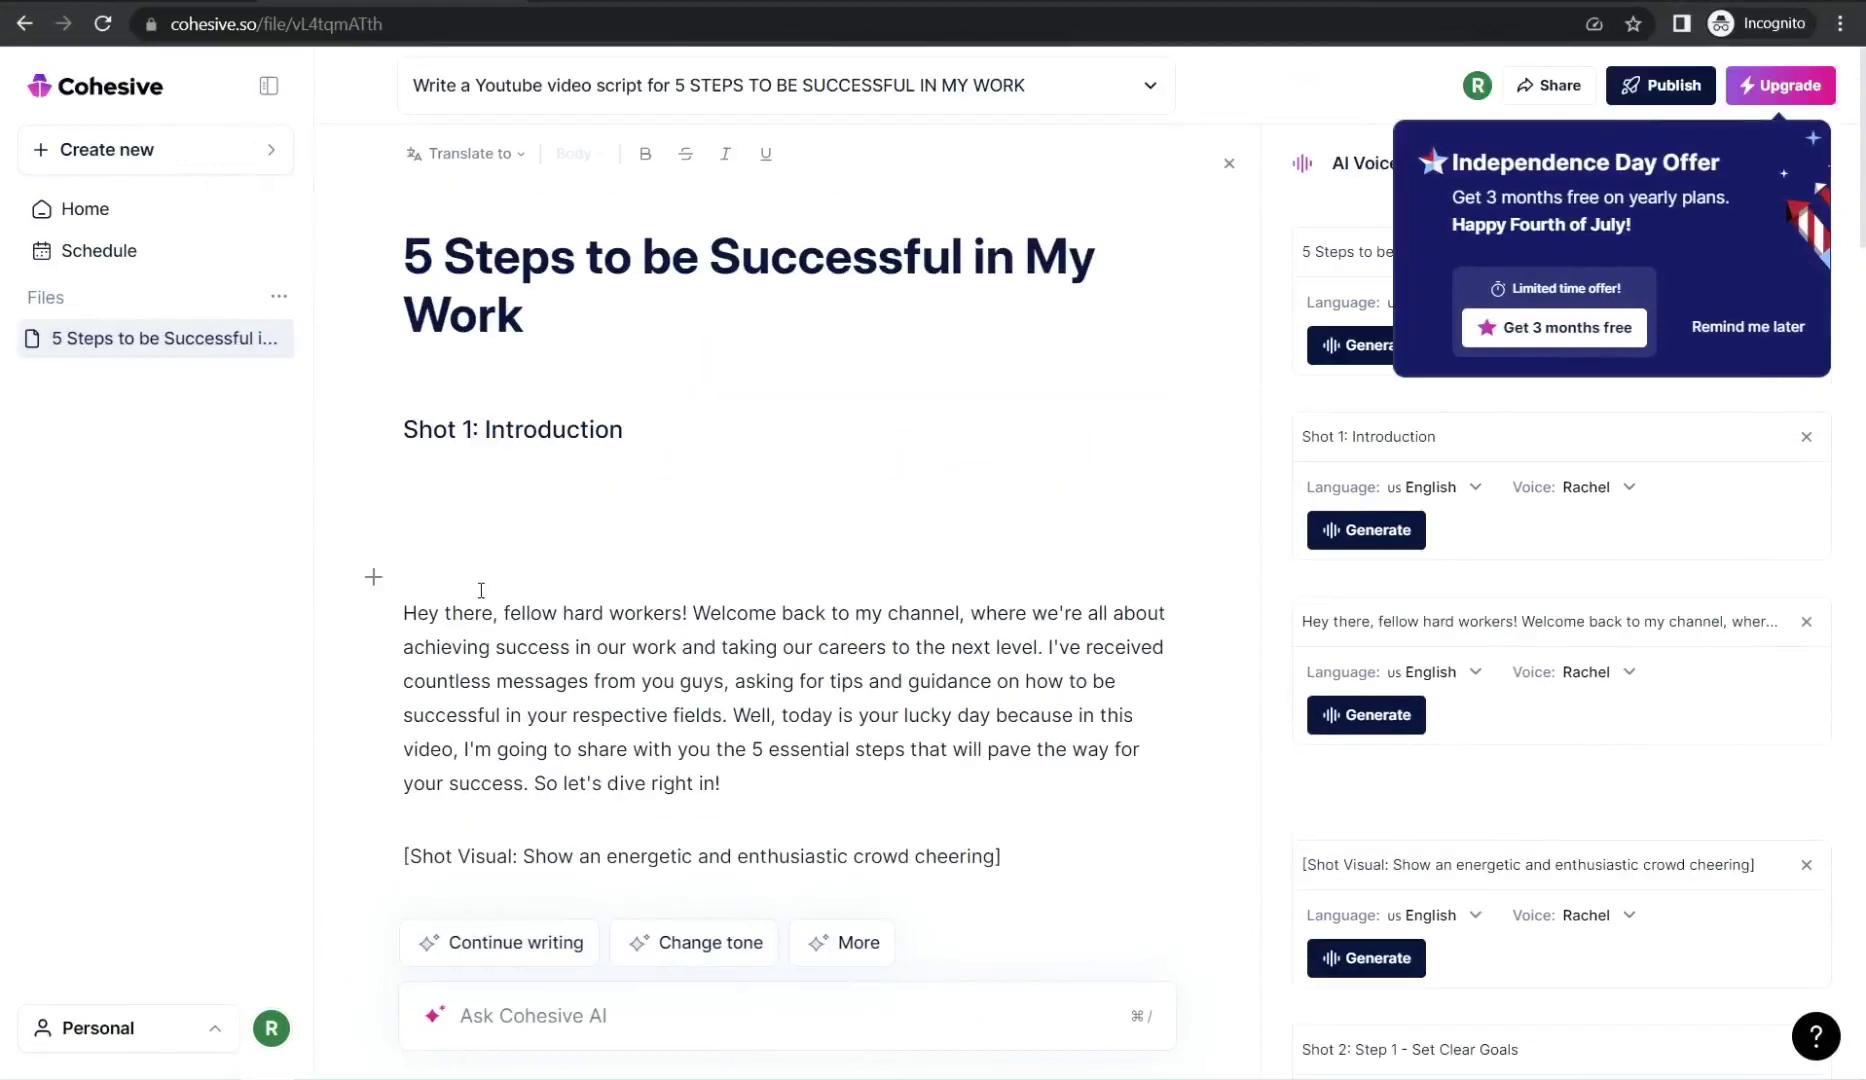
pyautogui.scroll(-5, 514, 600)
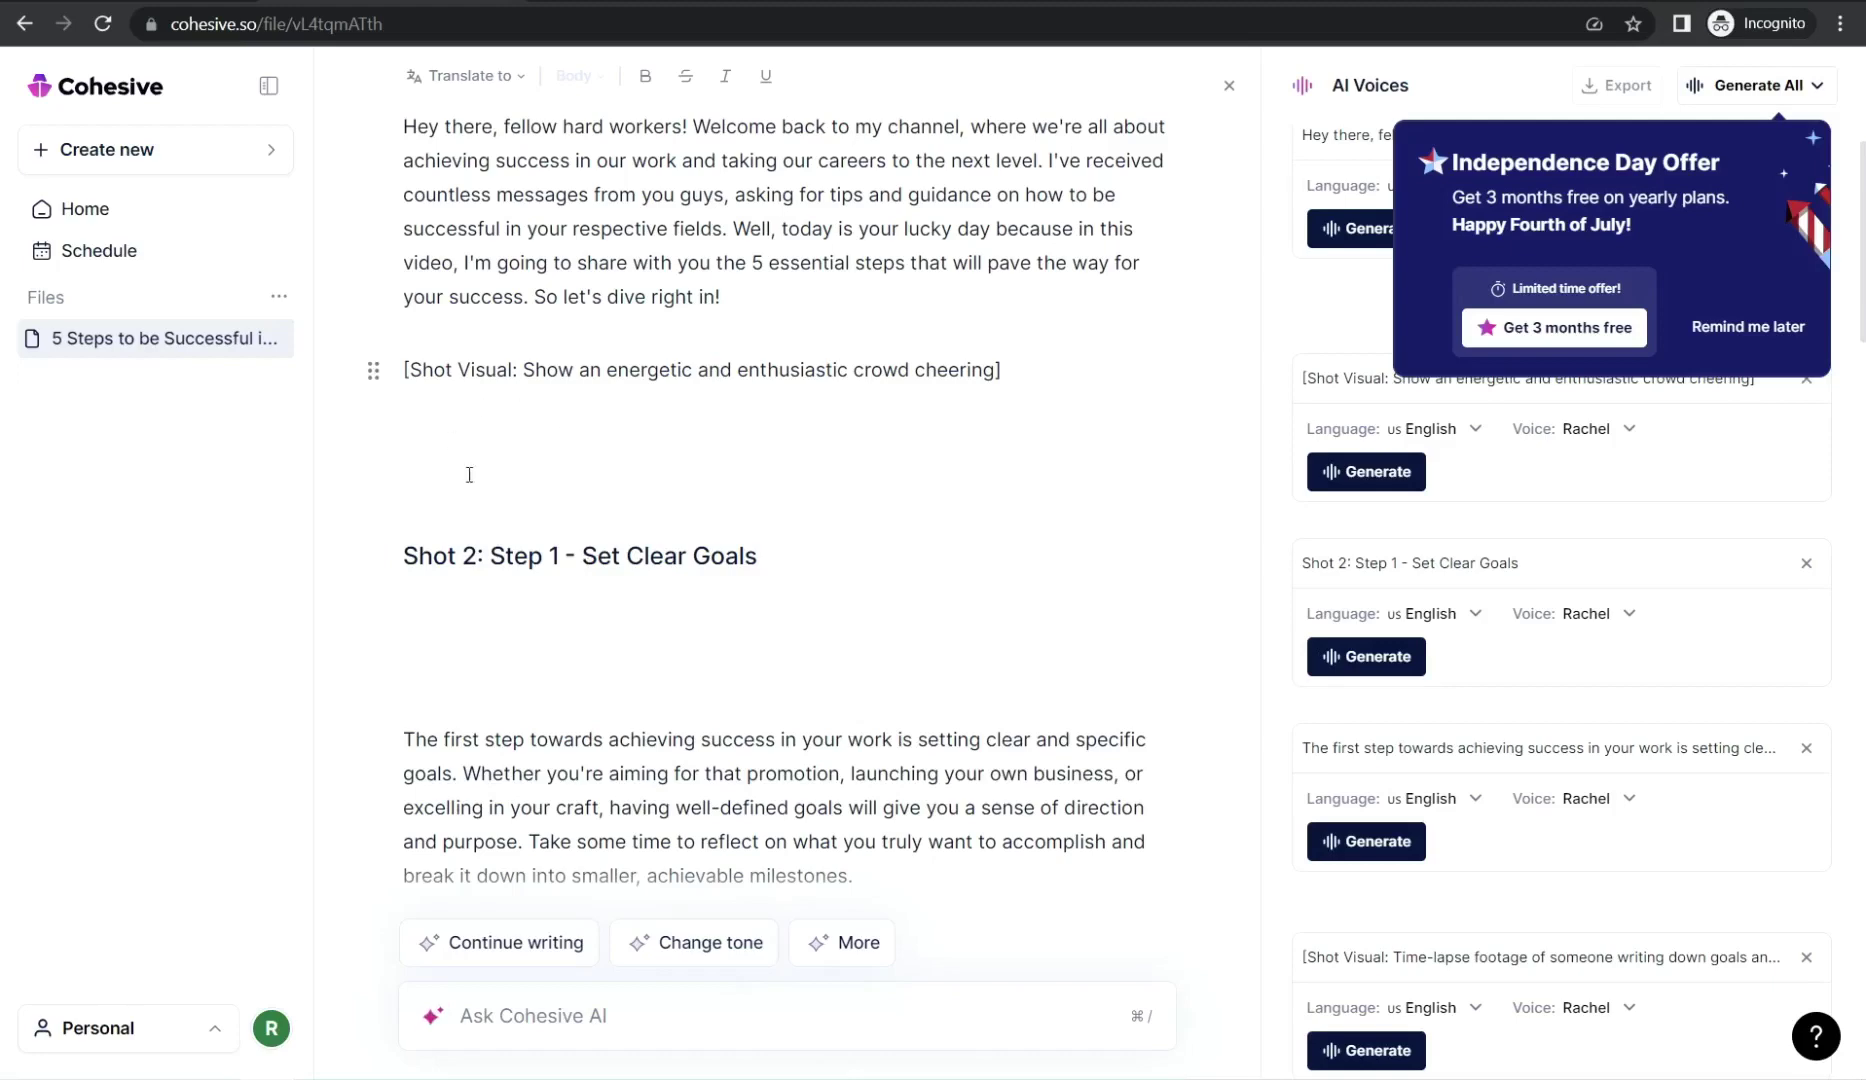
pyautogui.scroll(2, 562, 387)
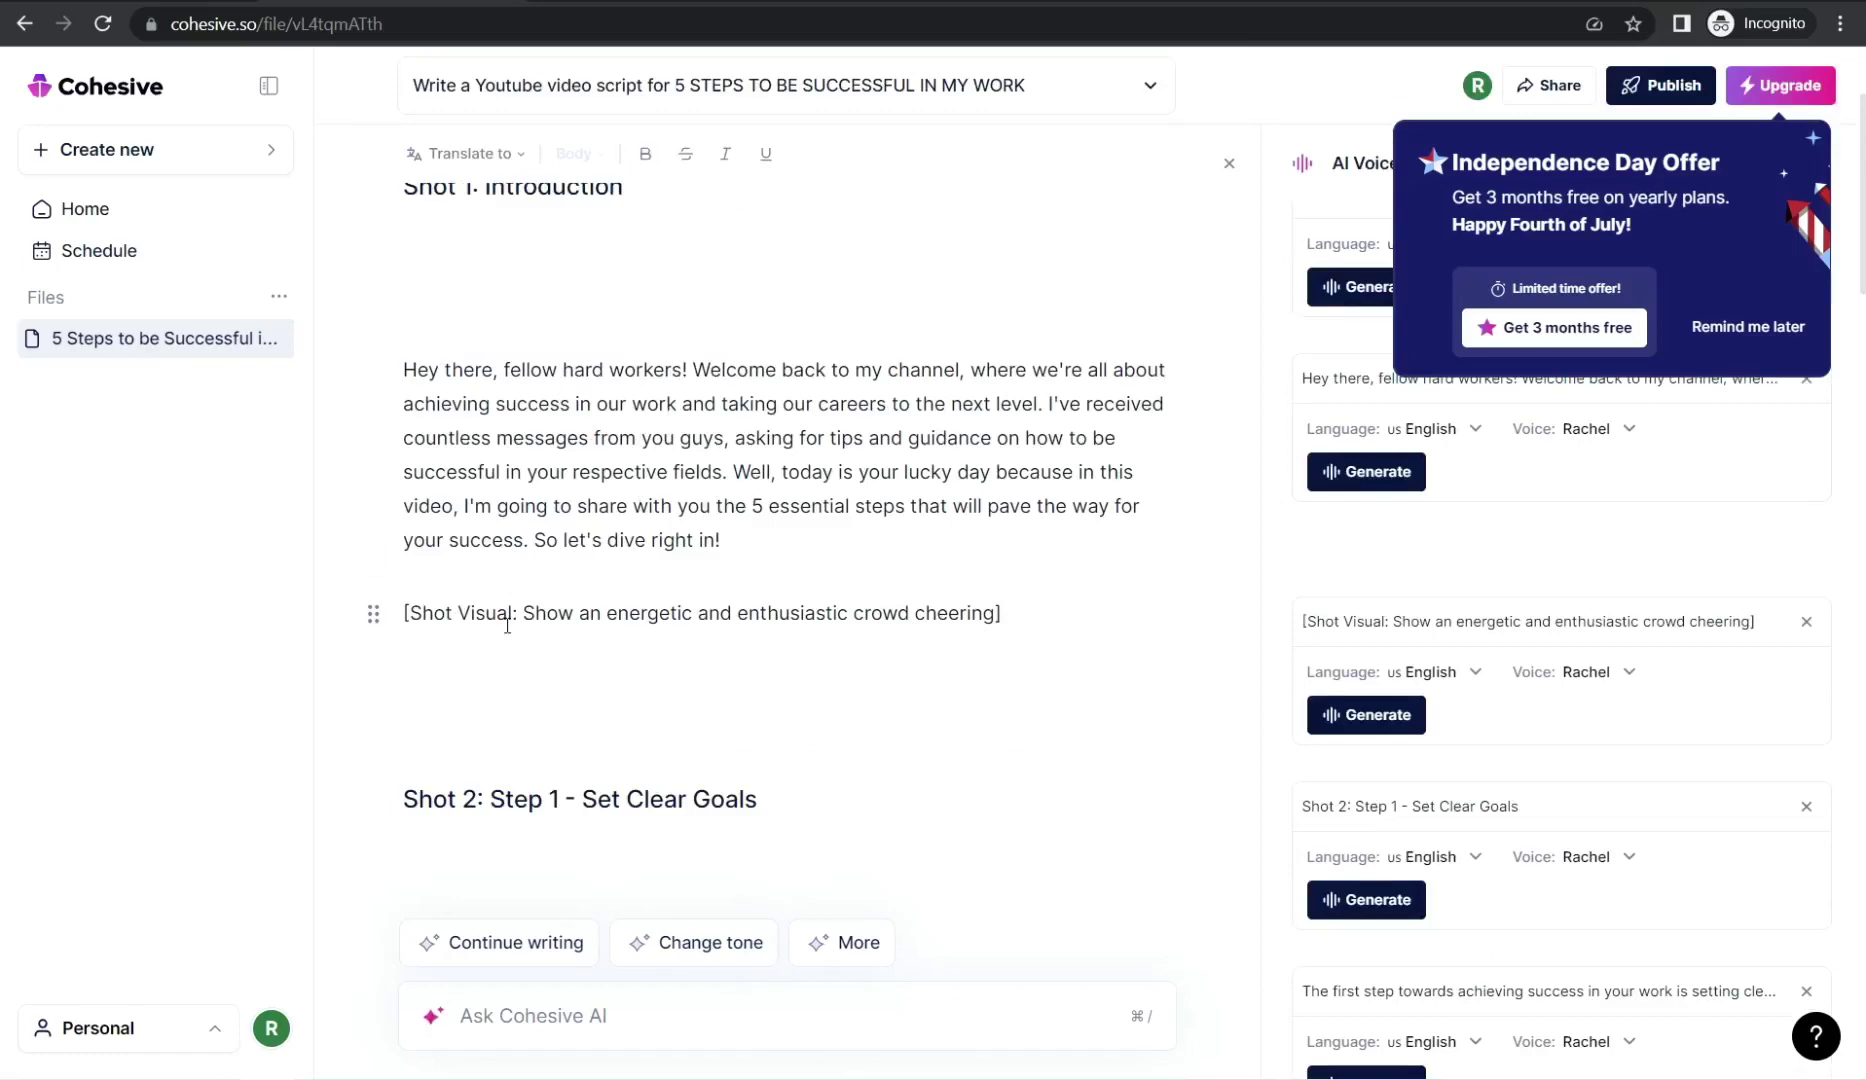
pyautogui.scroll(-5, 550, 622)
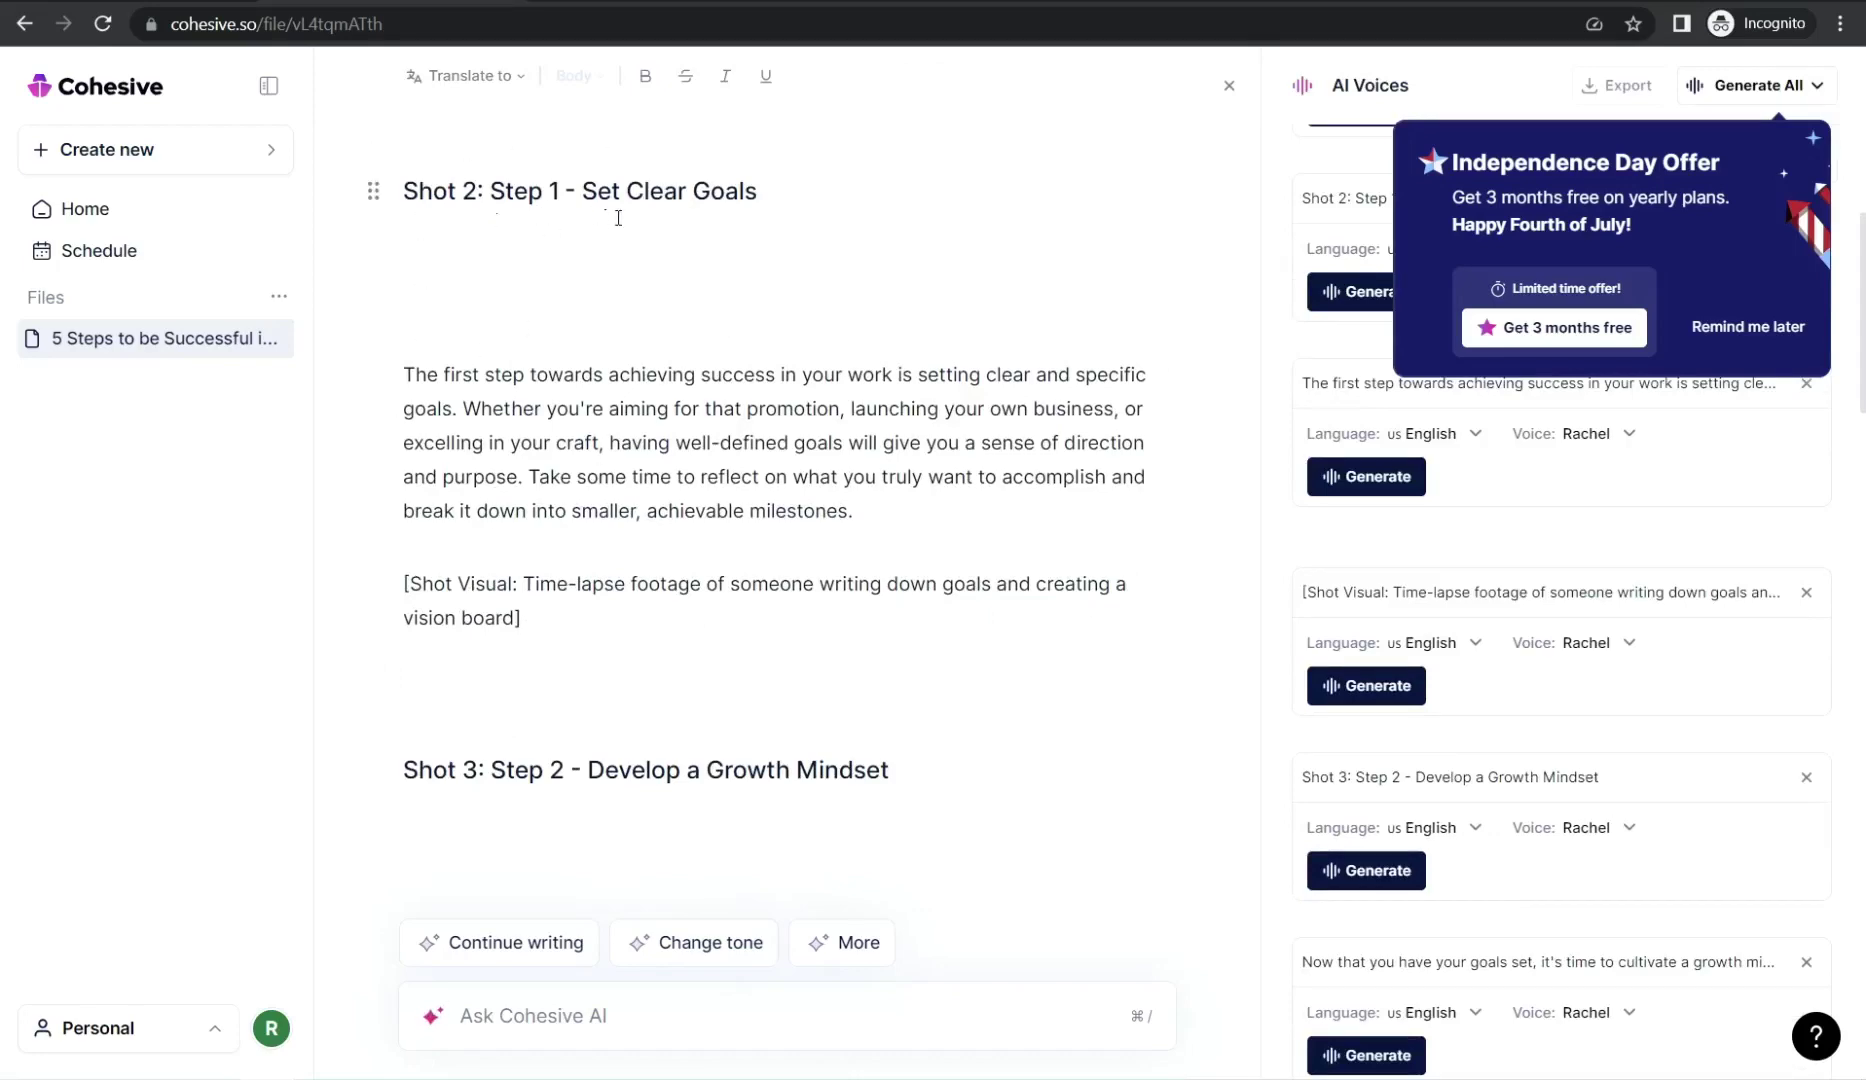
pyautogui.scroll(-6, 637, 535)
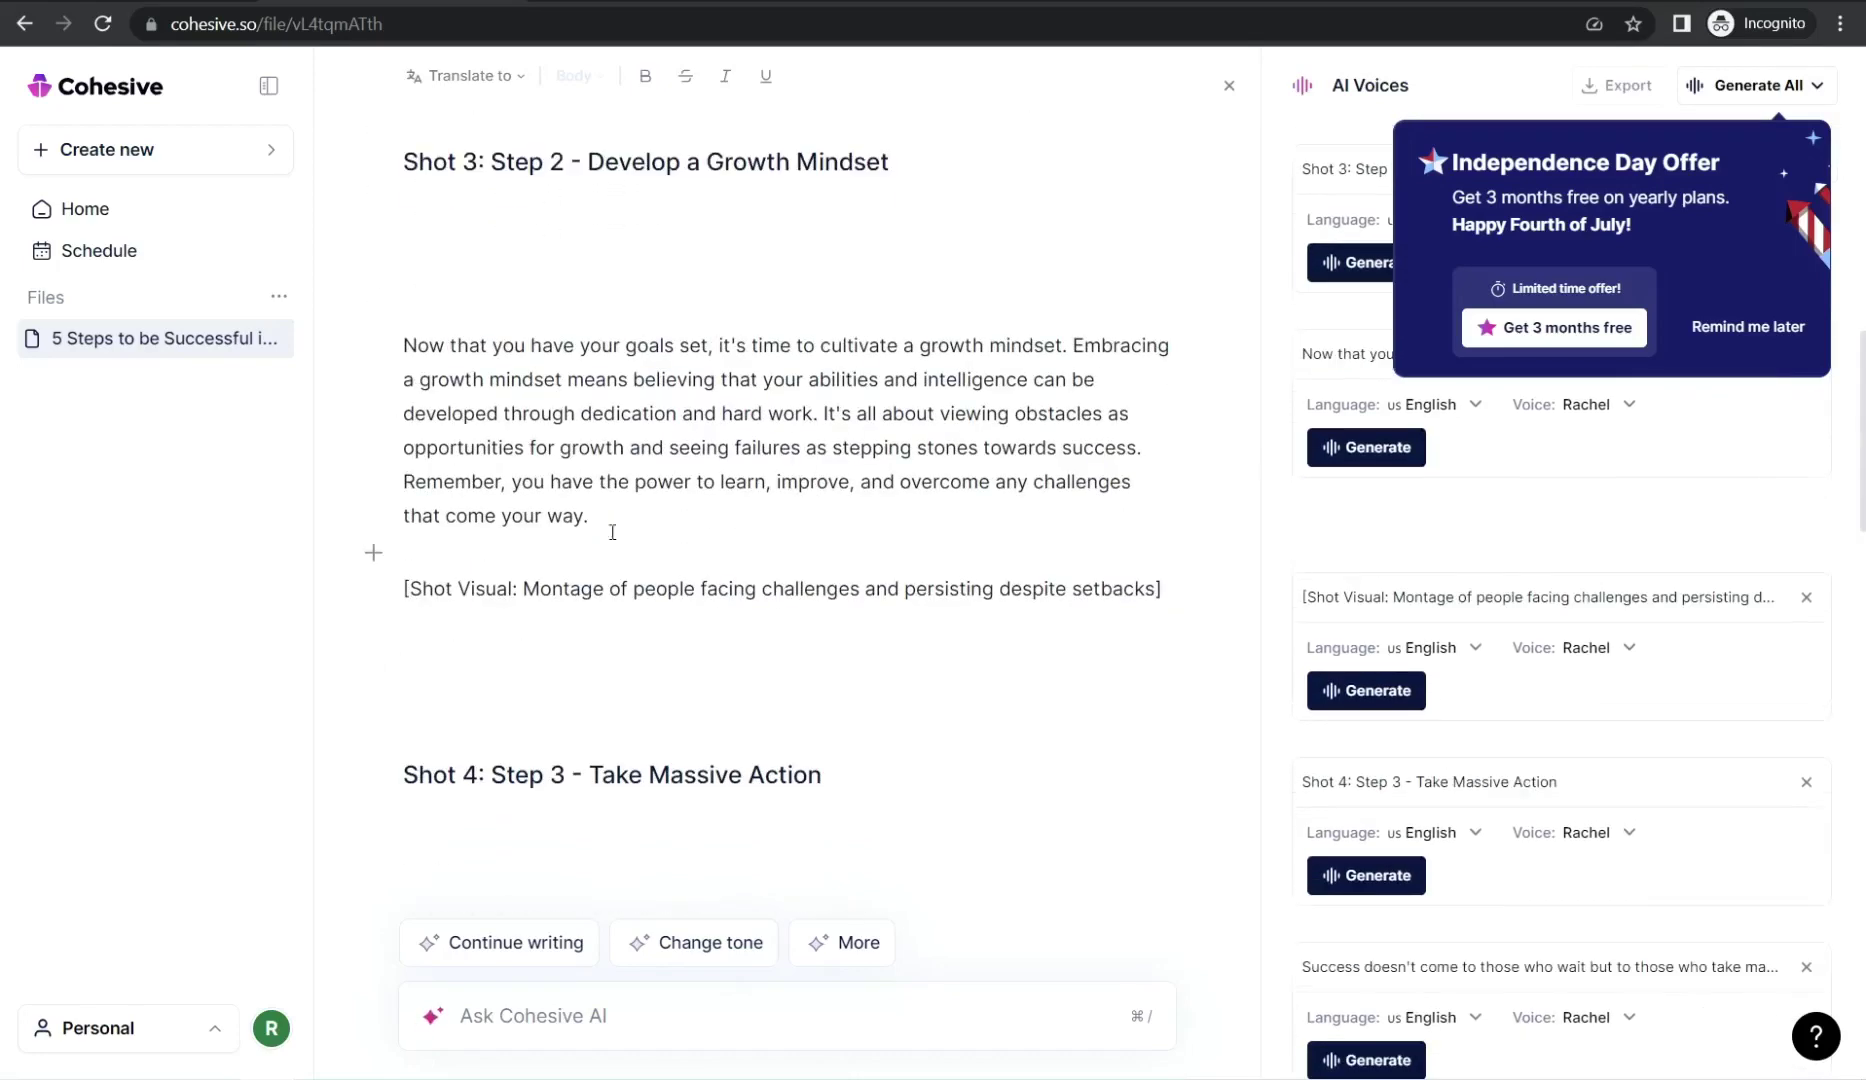
pyautogui.click(591, 512)
# Scroll the AI Voices panel down to the suggested titles and description blocks, set to English, Rachel.
pyautogui.scroll(-14, 577, 424)
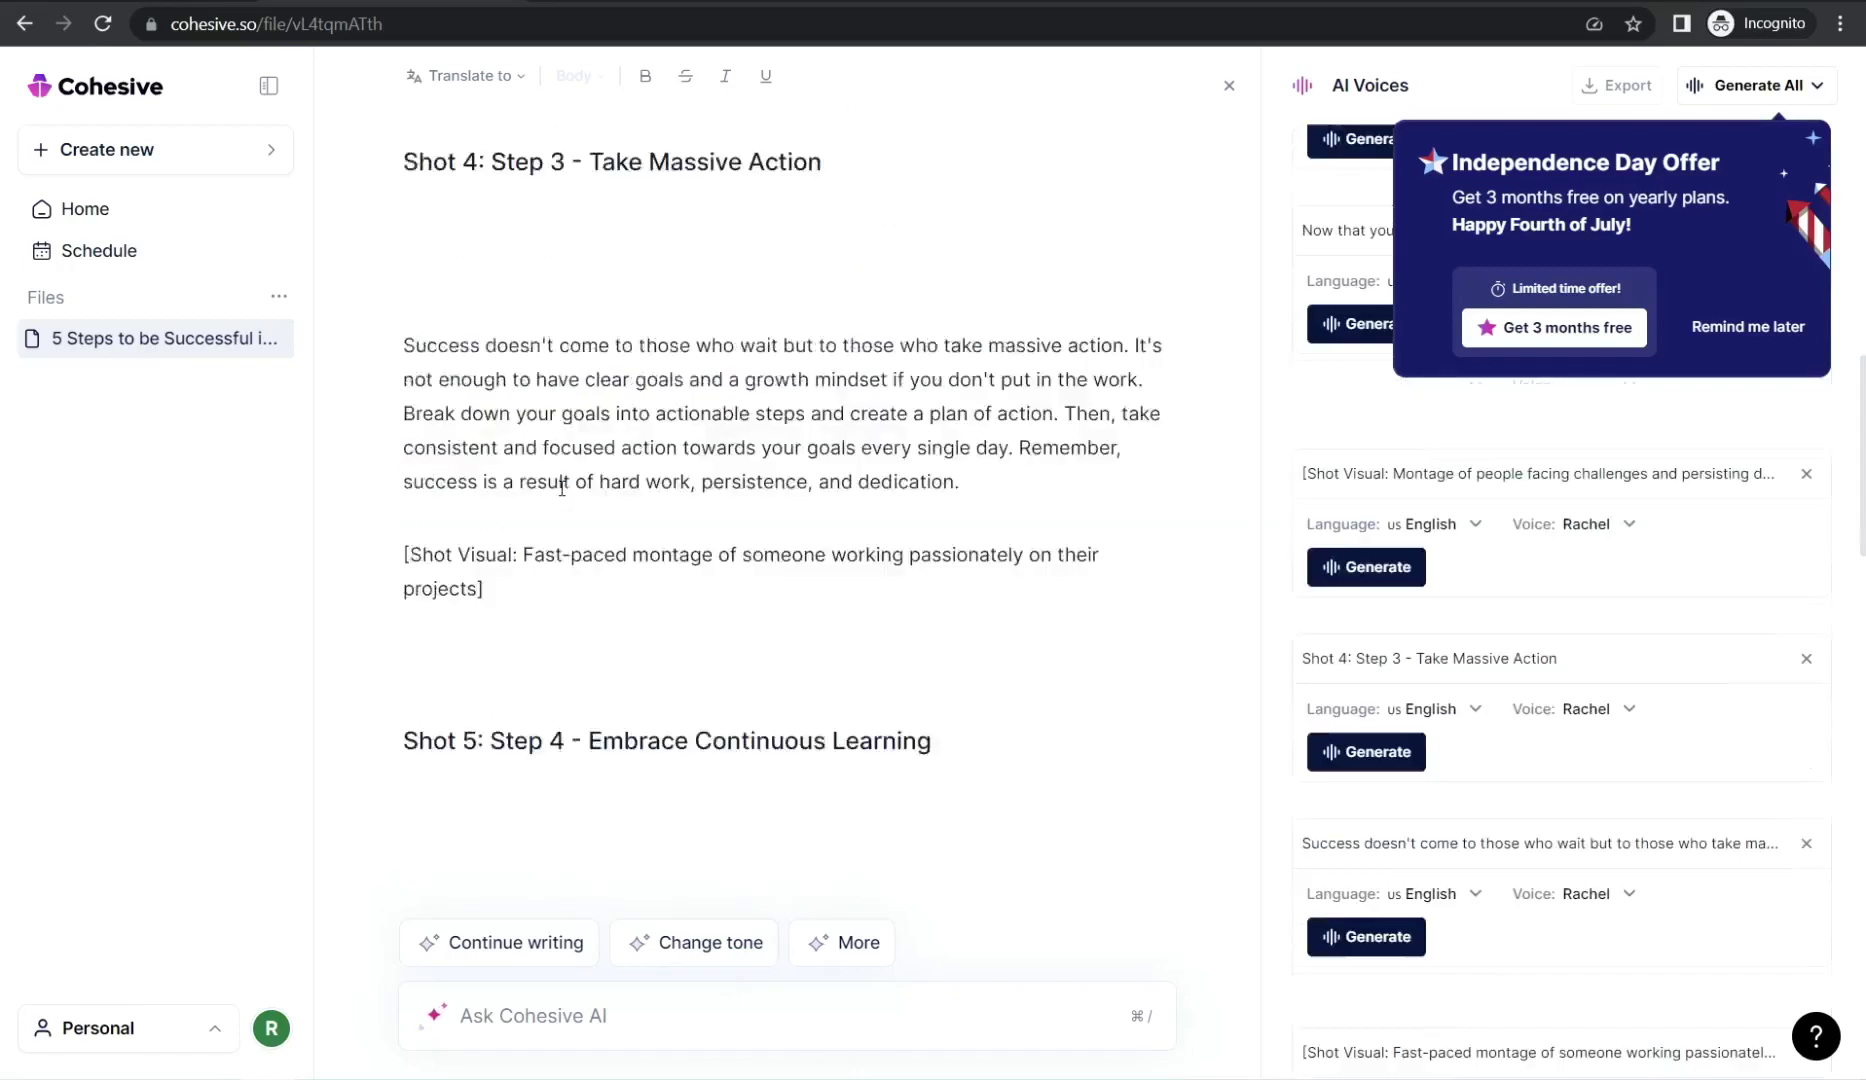
pyautogui.scroll(-5, 585, 459)
pyautogui.scroll(-4, 585, 459)
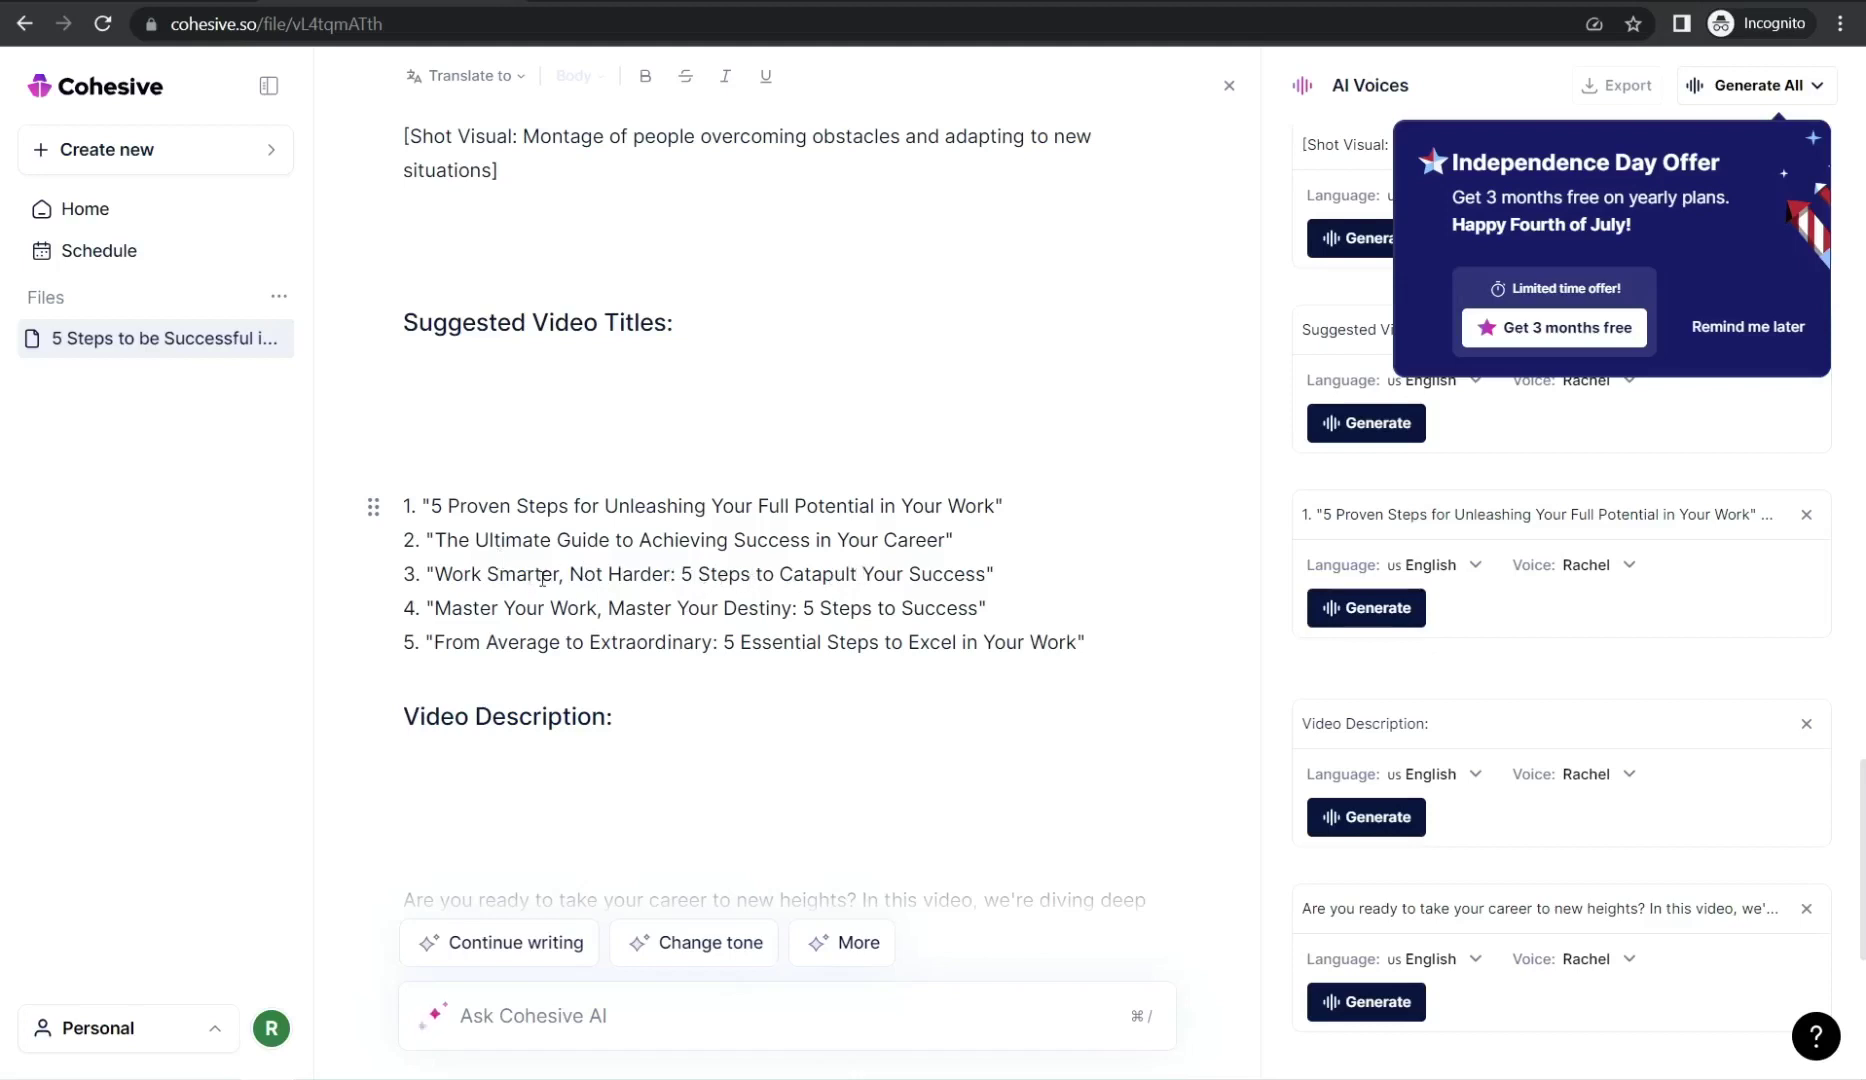
pyautogui.scroll(-1, 542, 578)
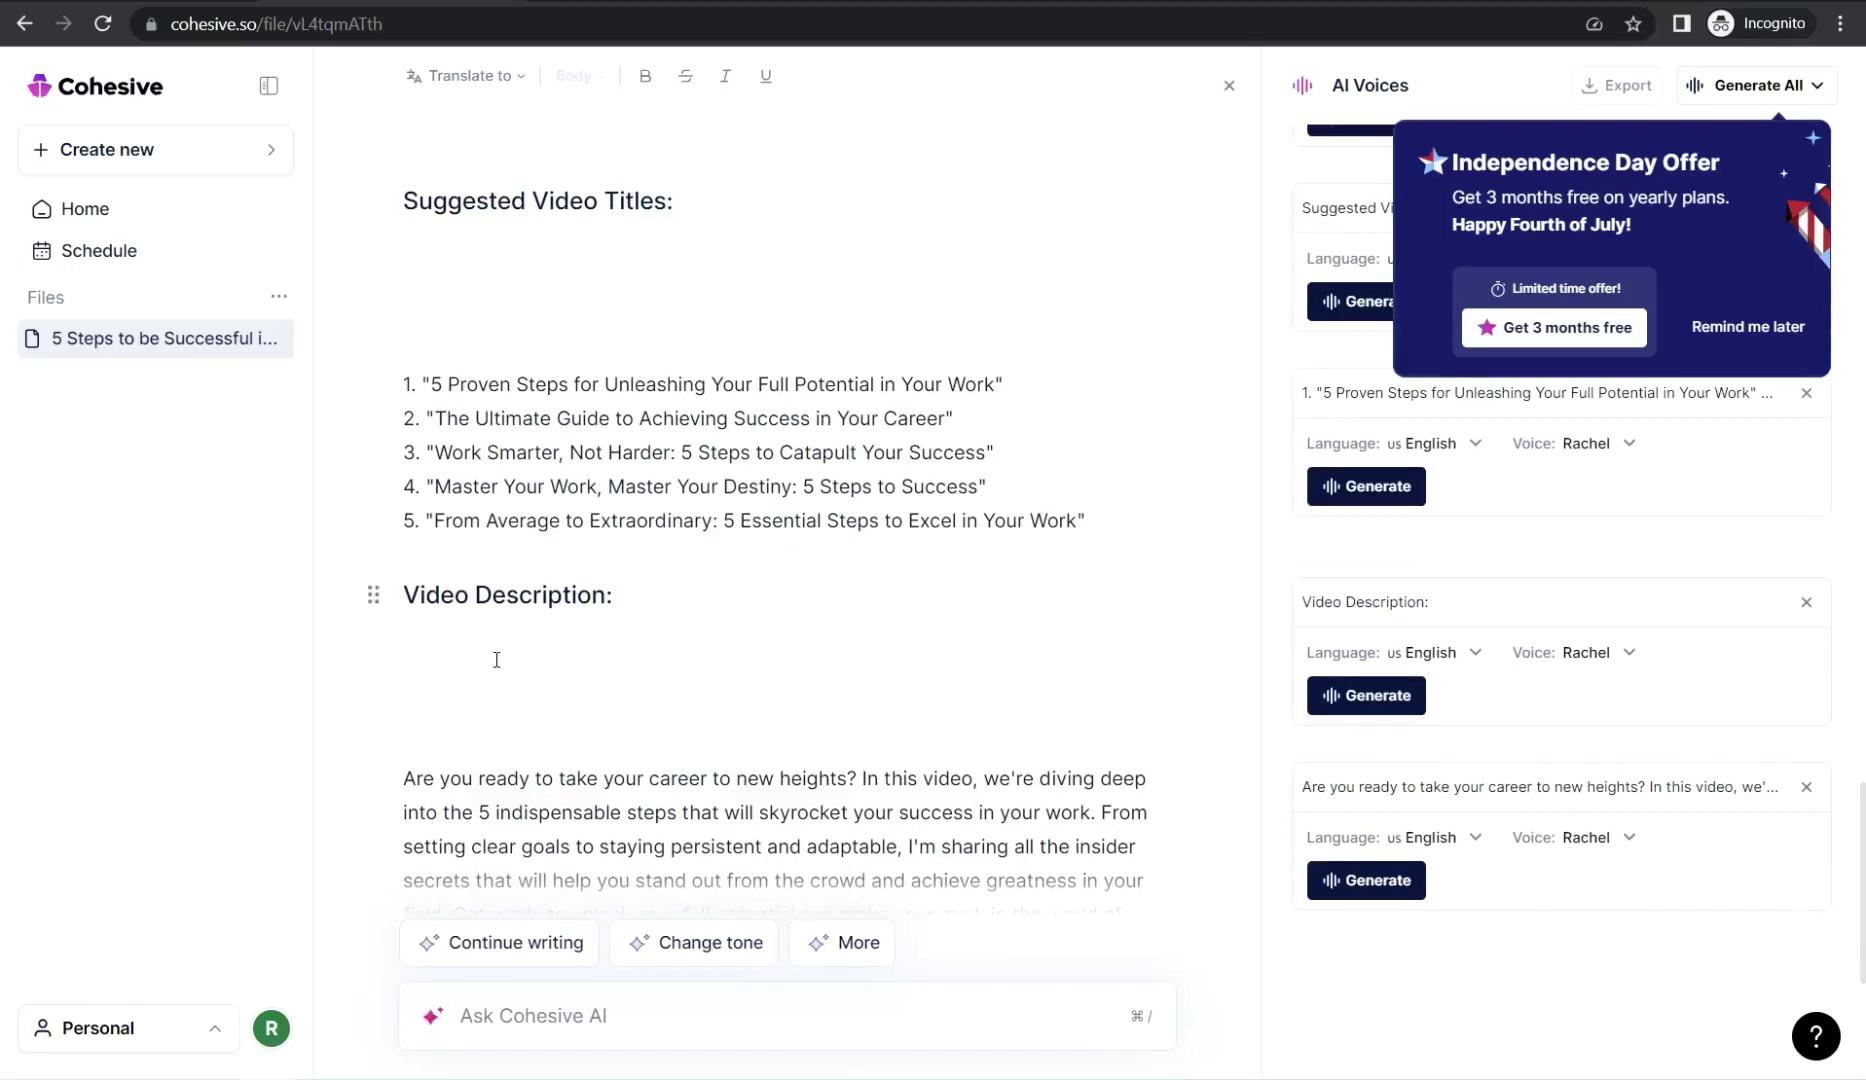
pyautogui.scroll(-1, 505, 650)
pyautogui.scroll(-2, 507, 656)
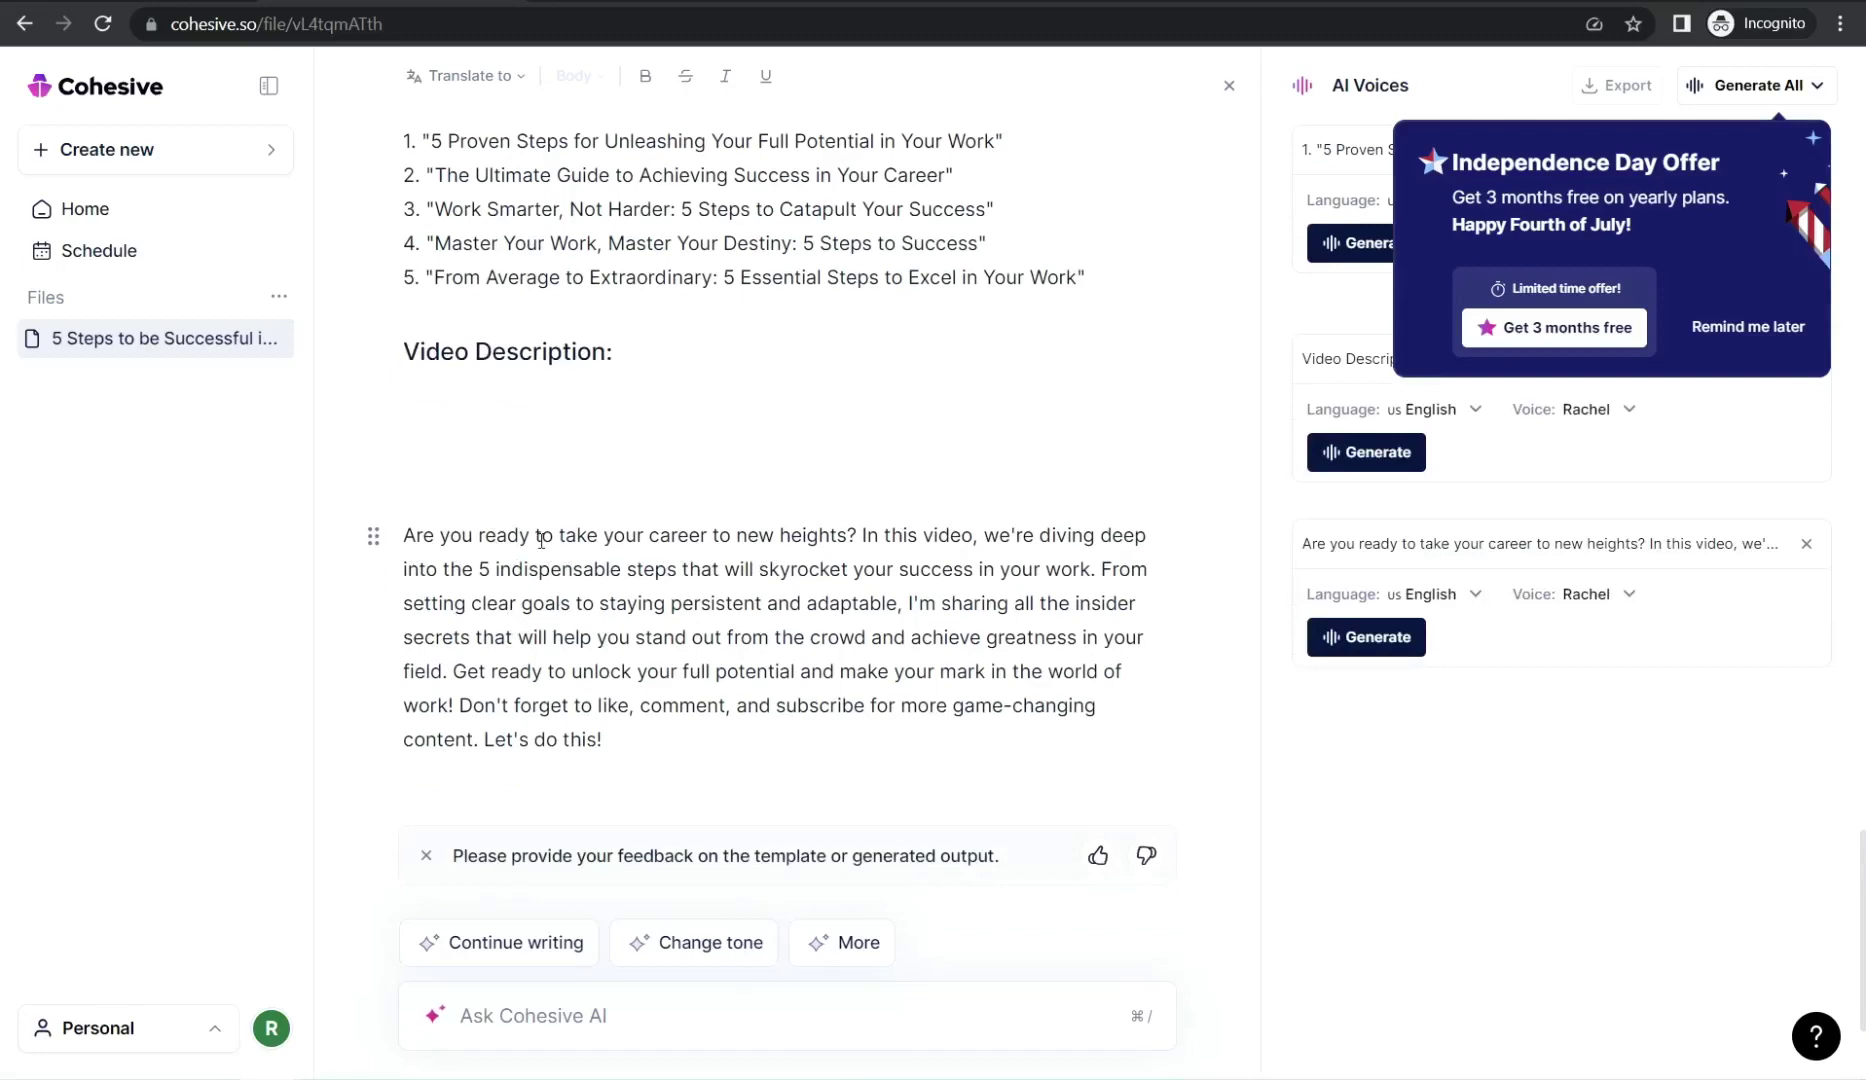
pyautogui.scroll(3, 508, 562)
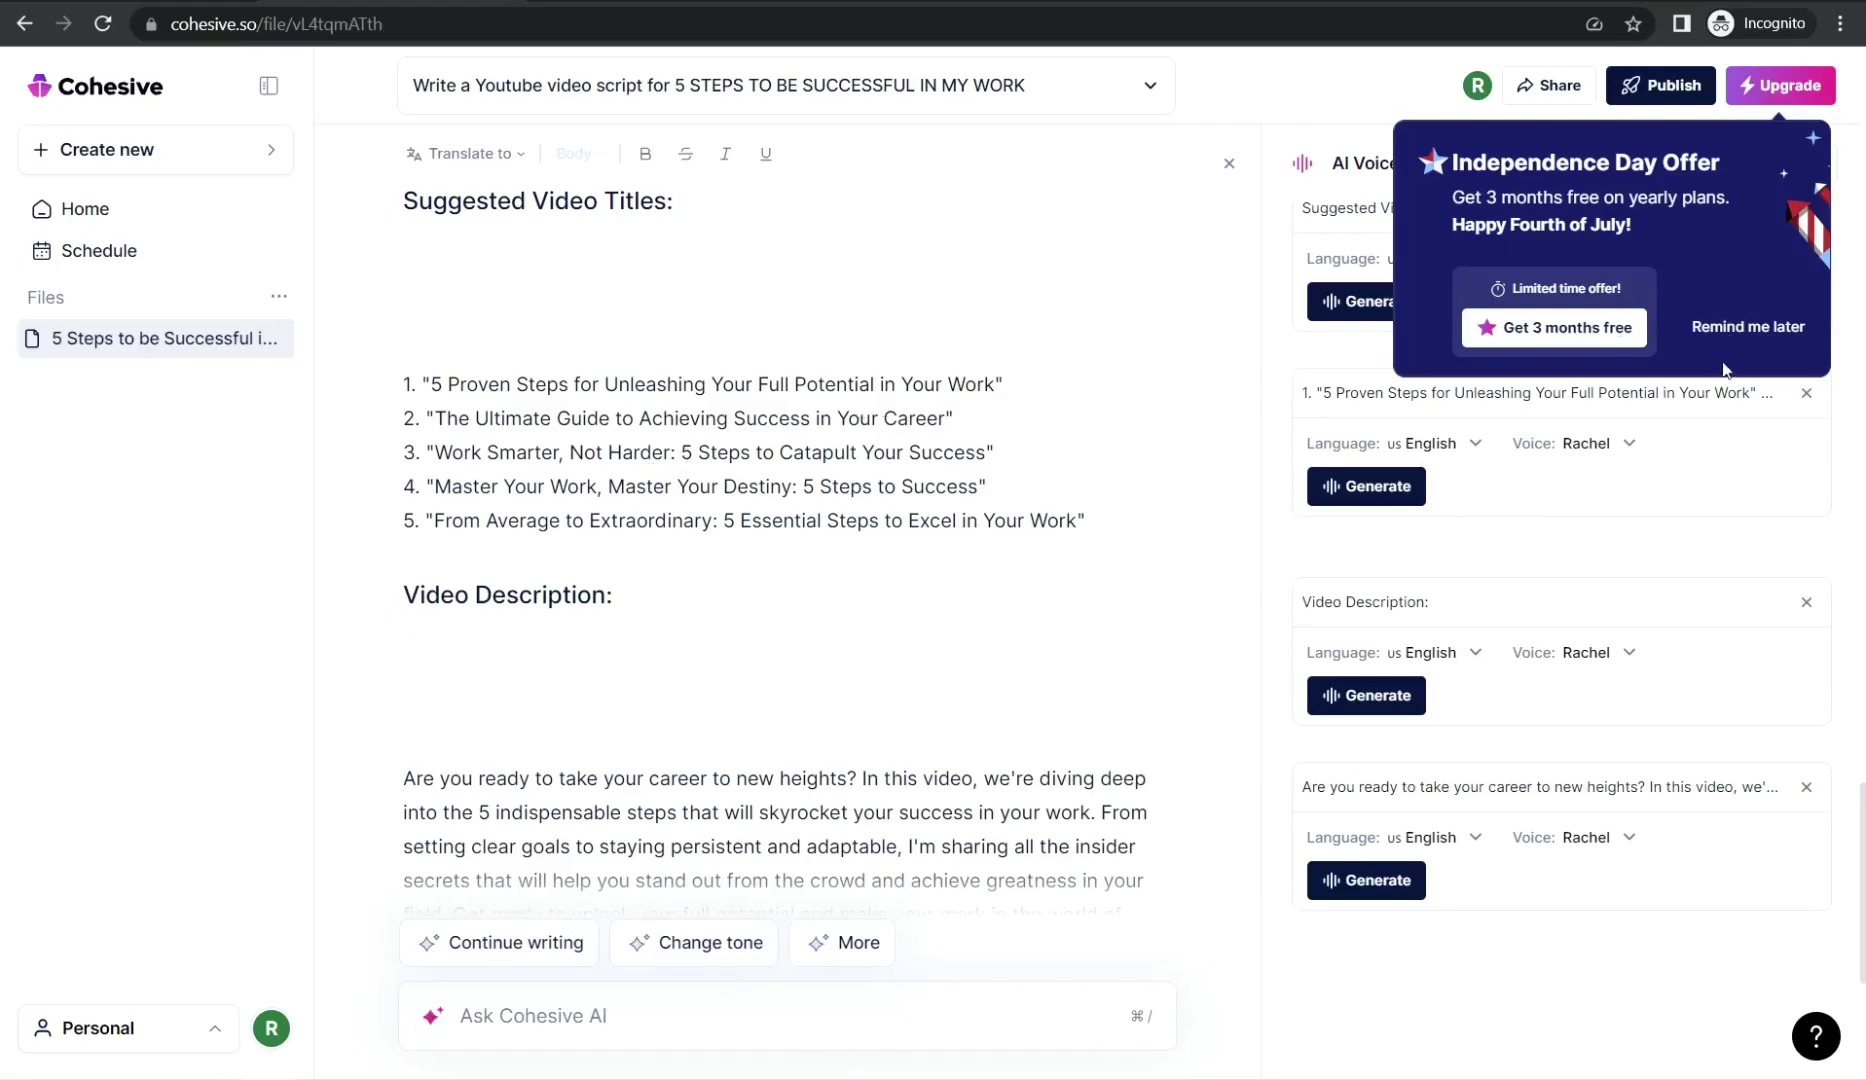
pyautogui.click(1745, 329)
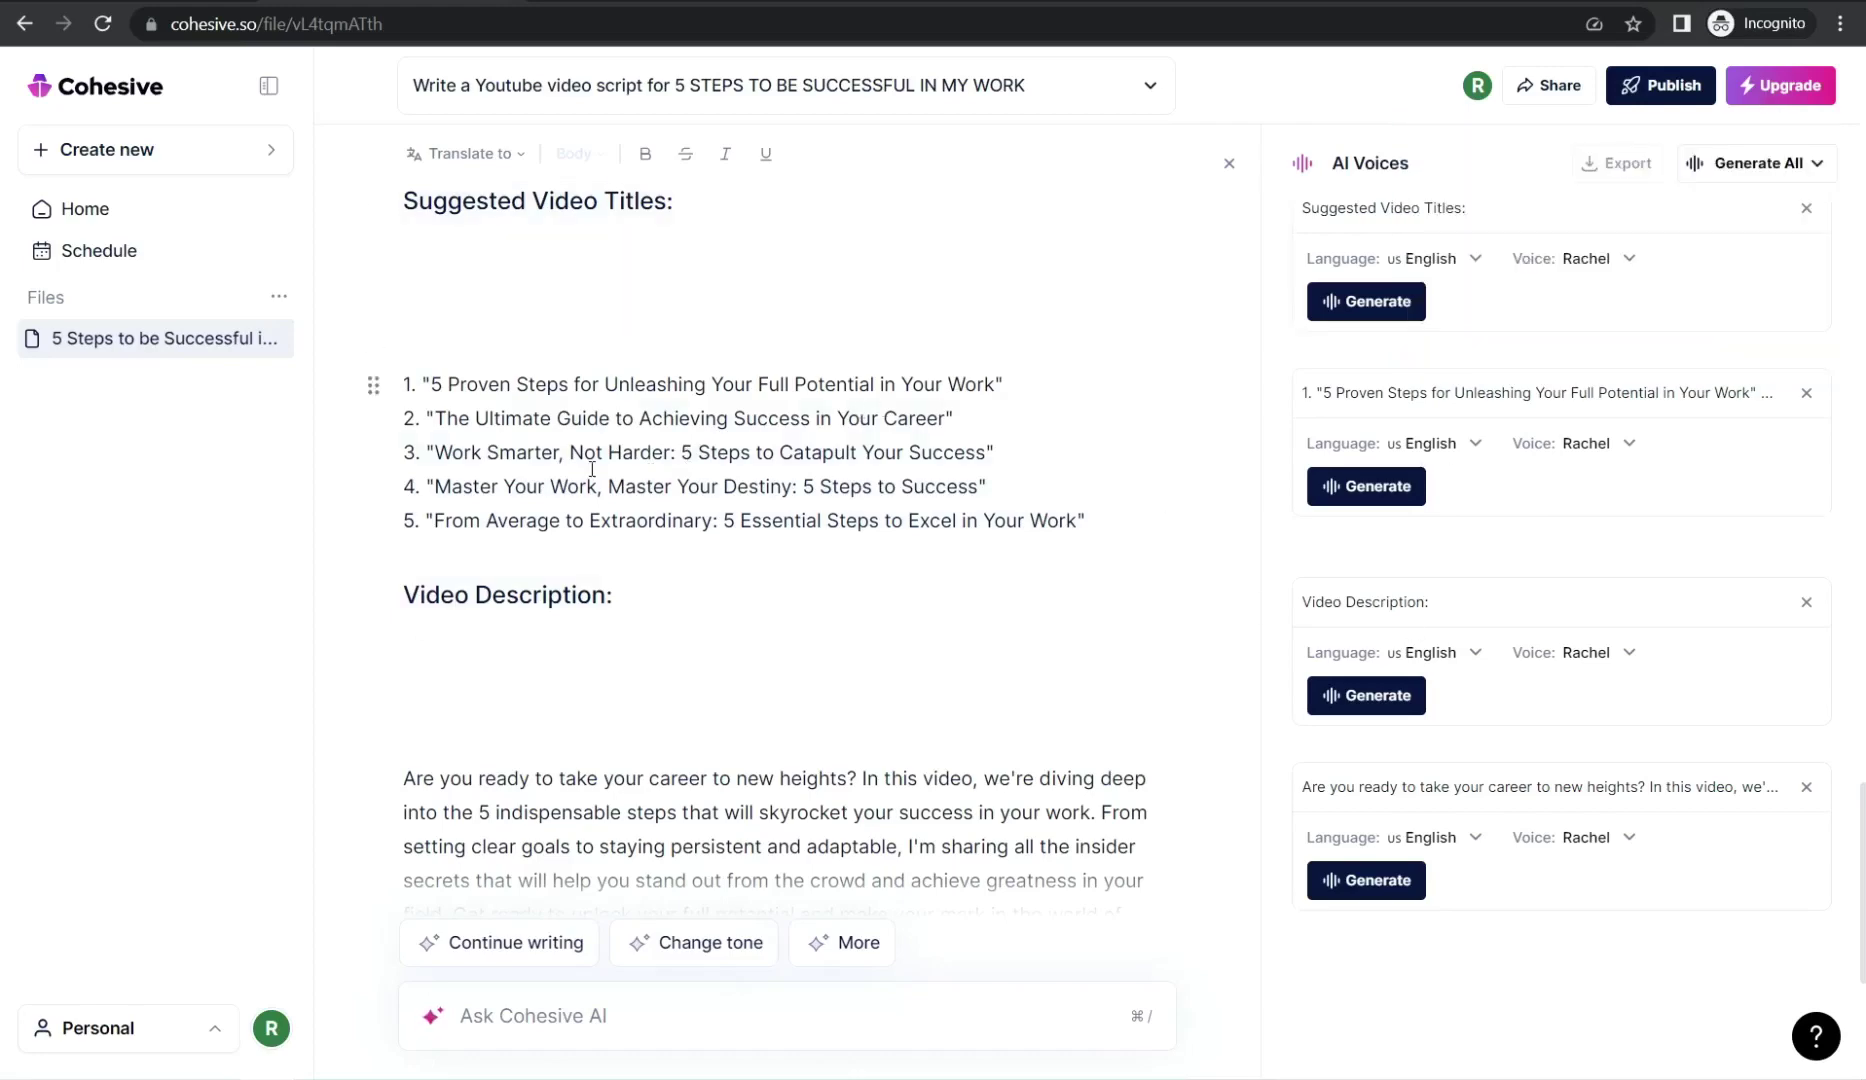
pyautogui.scroll(-15, 1385, 460)
pyautogui.scroll(10, 1400, 480)
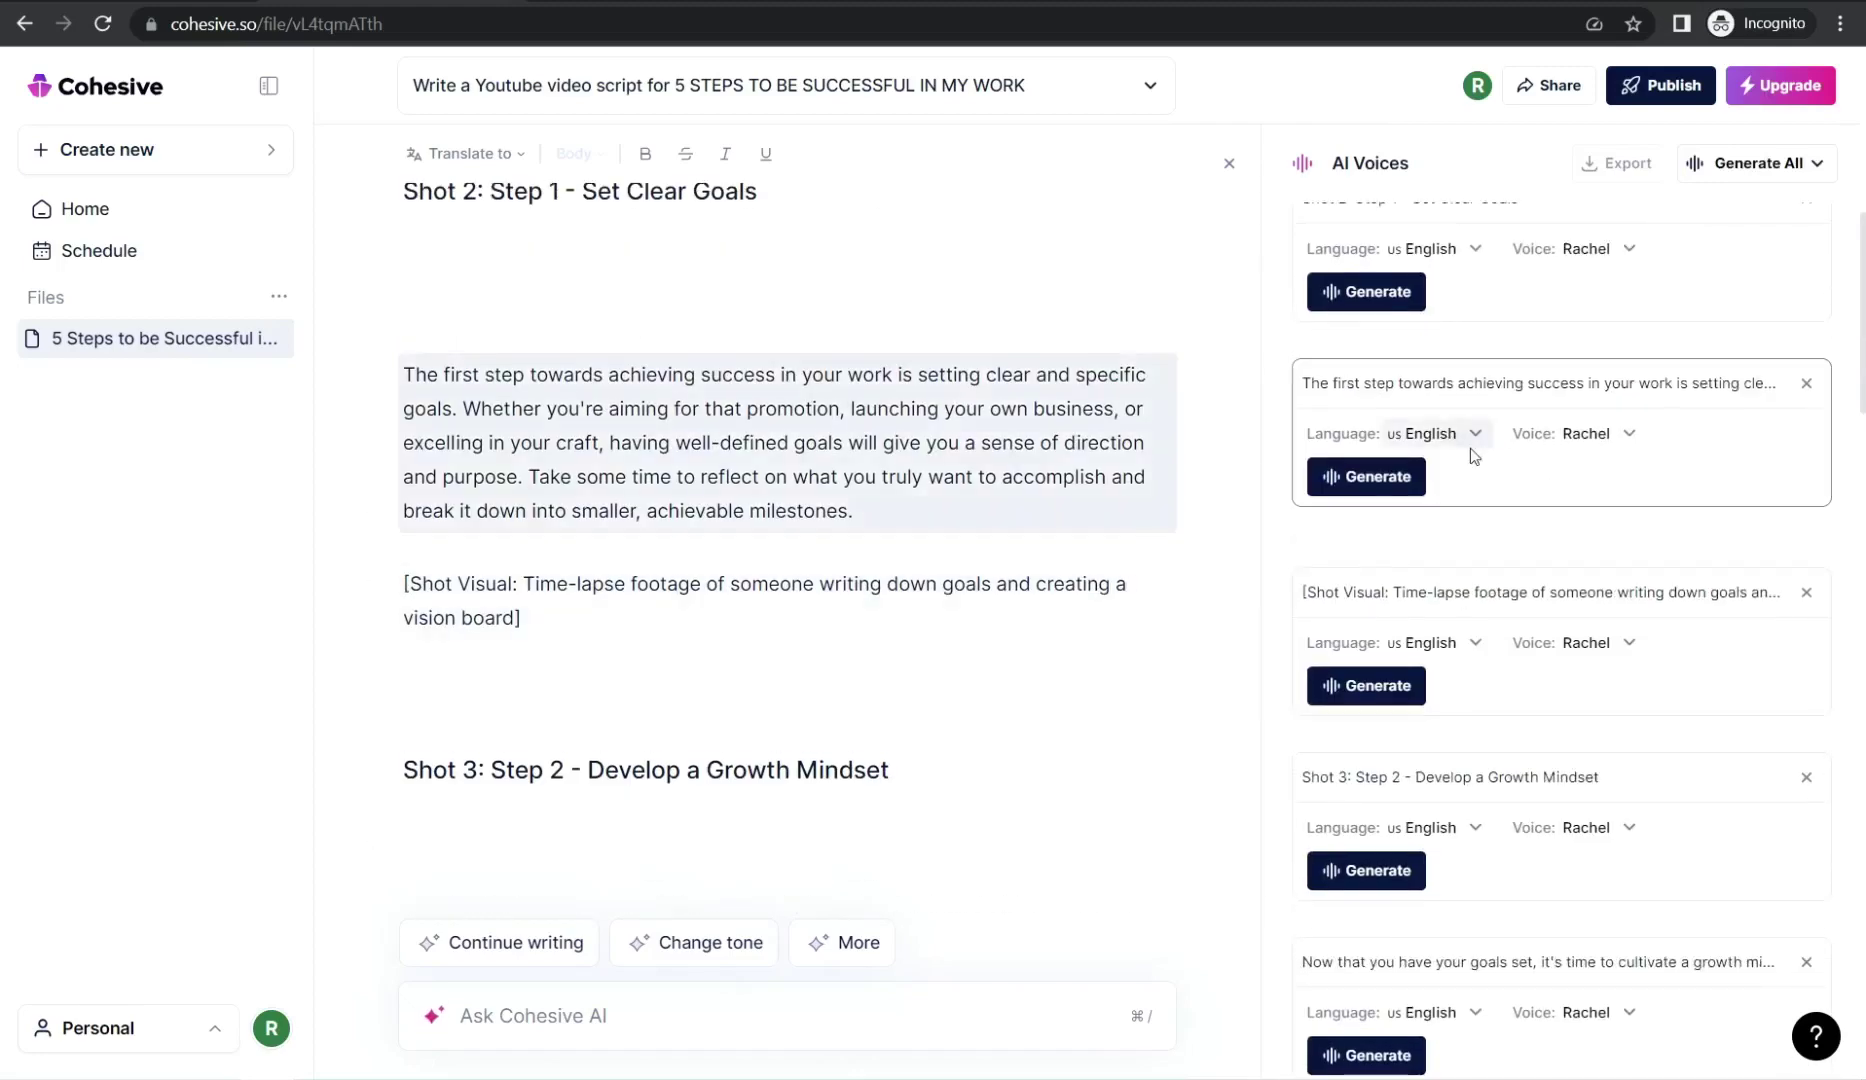
pyautogui.scroll(6, 1400, 545)
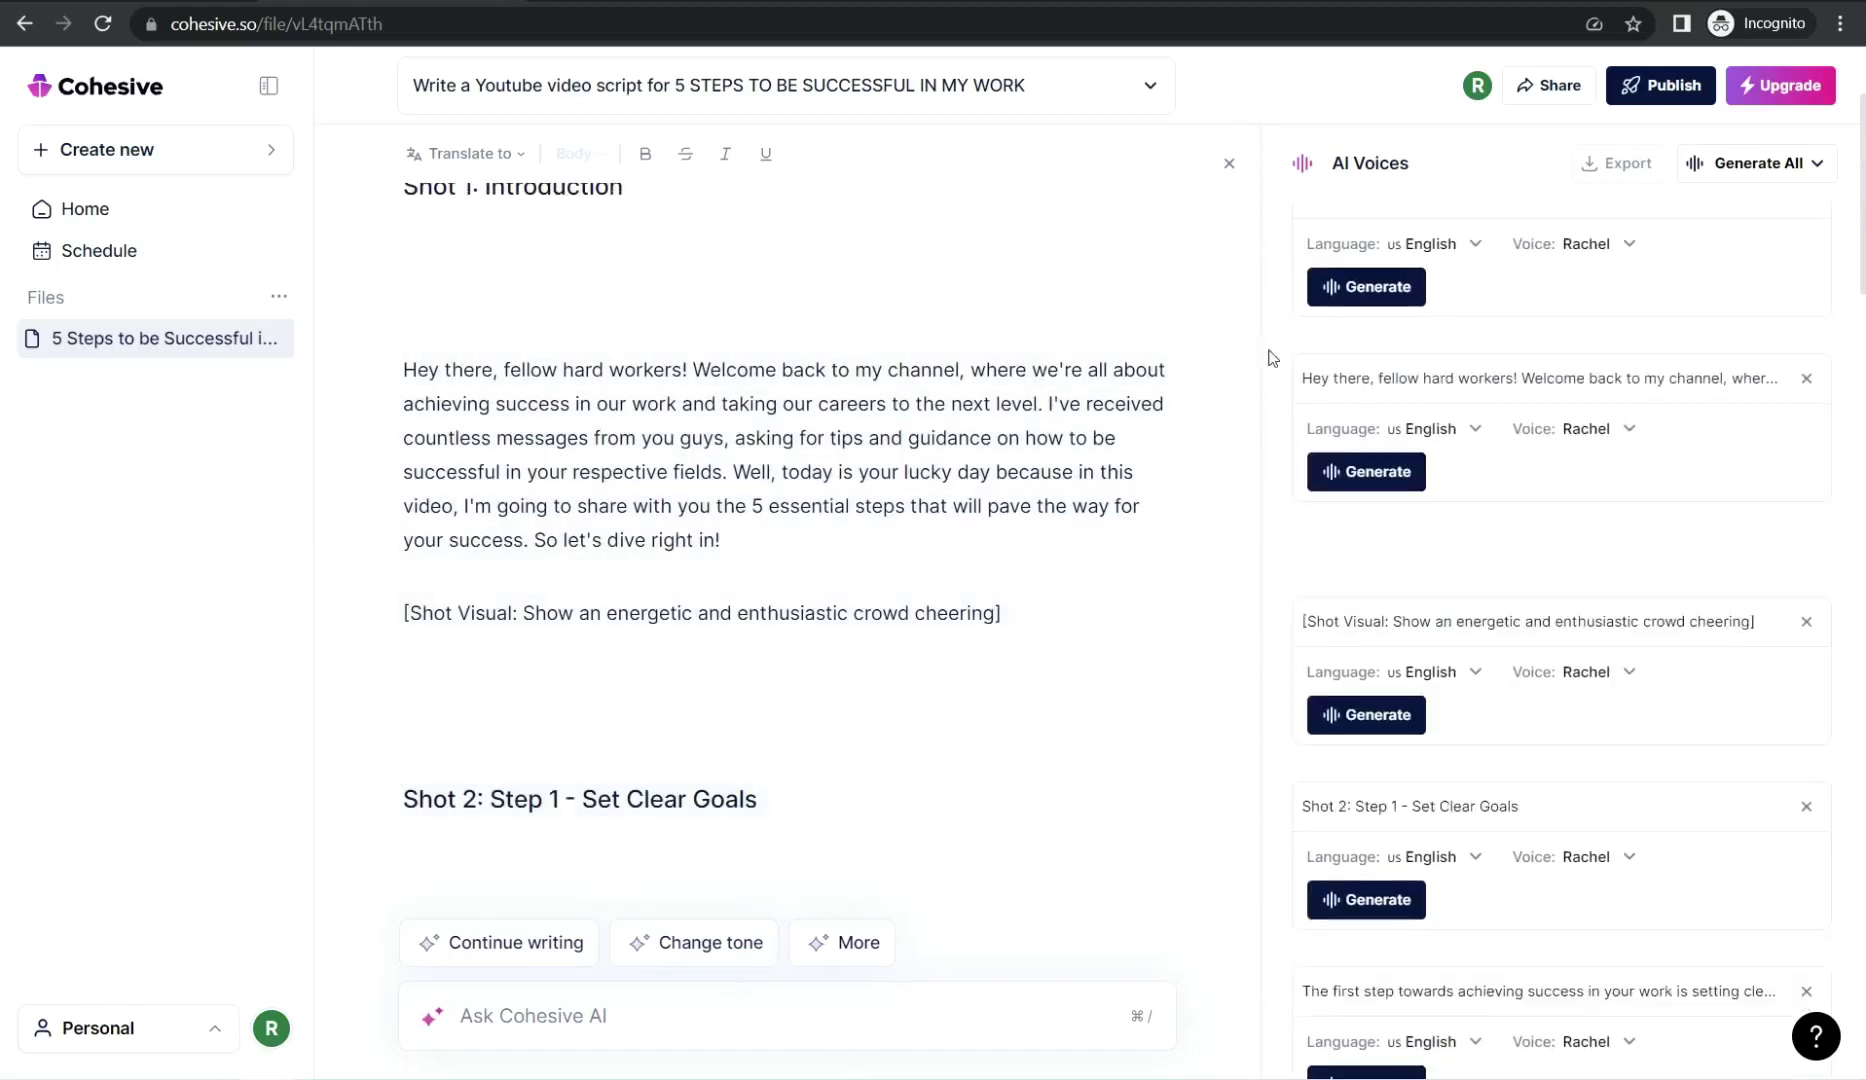
pyautogui.scroll(3, 683, 525)
pyautogui.scroll(-1, 630, 550)
pyautogui.scroll(-6, 632, 565)
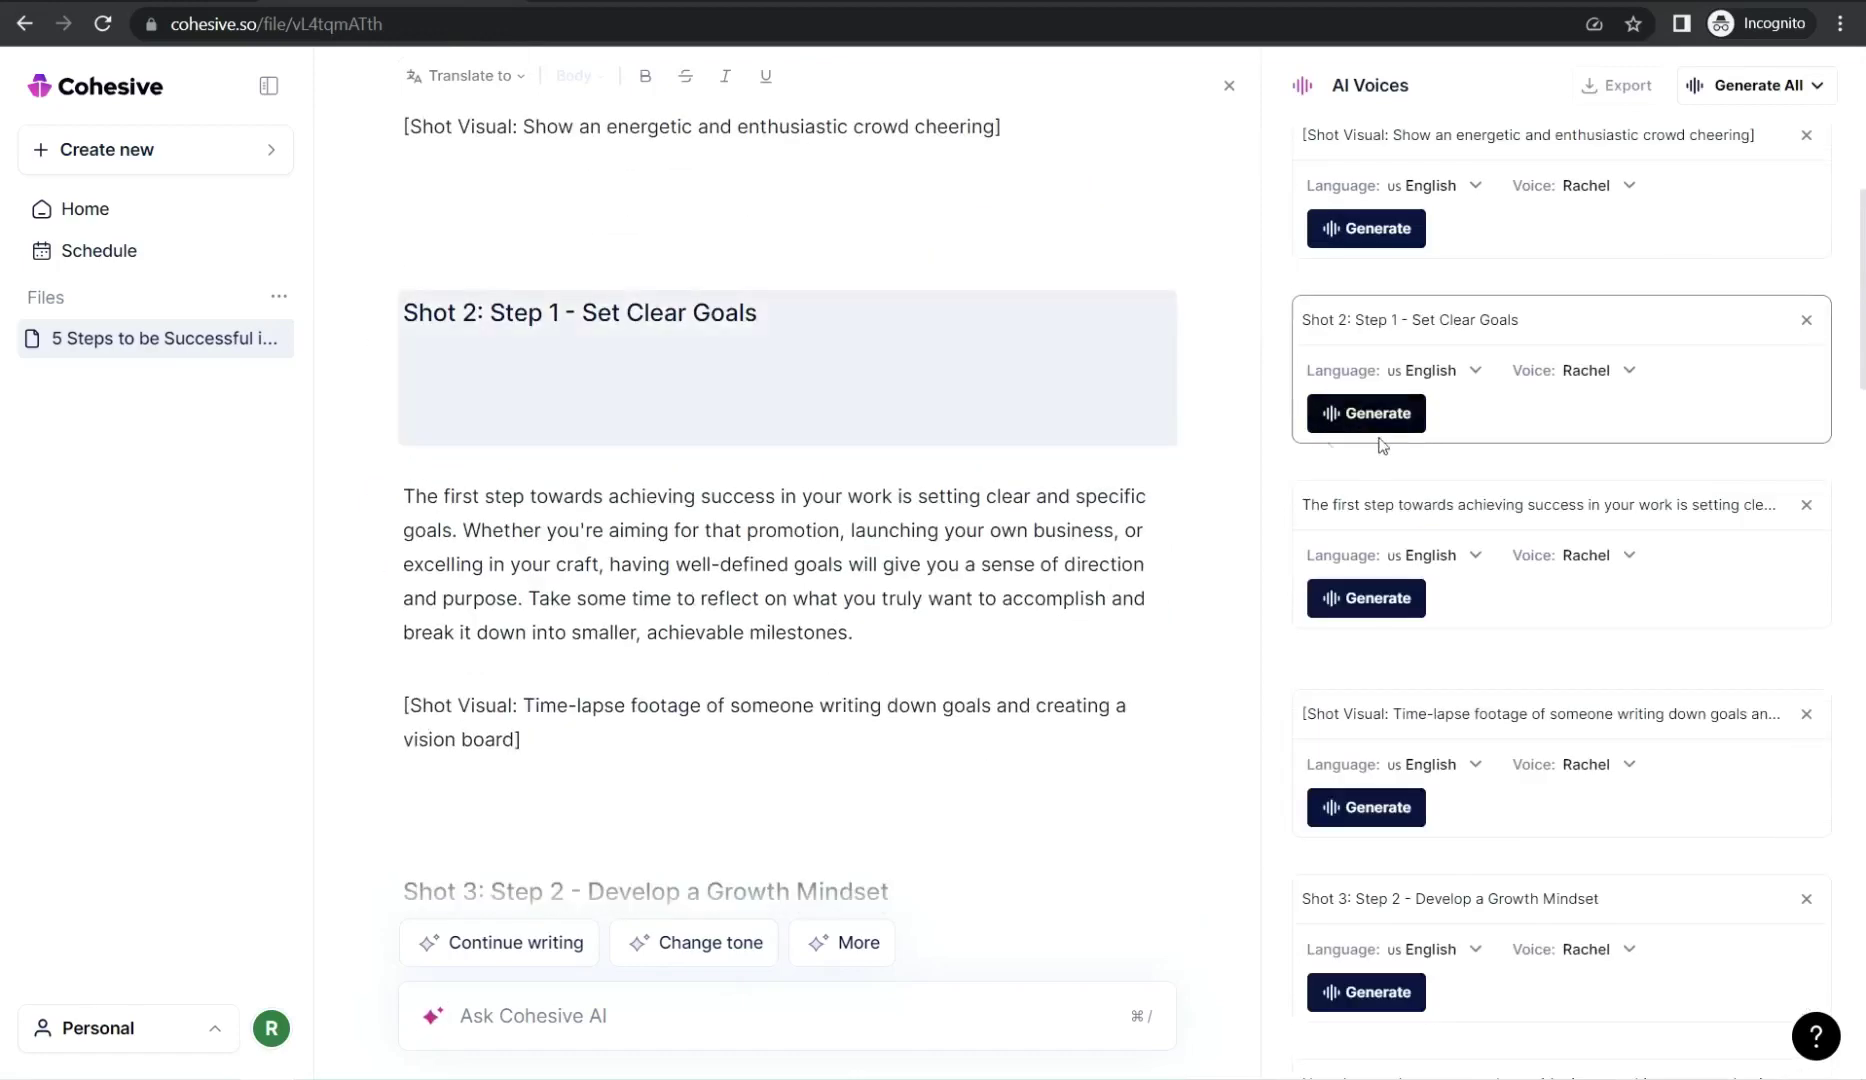
pyautogui.click(1630, 380)
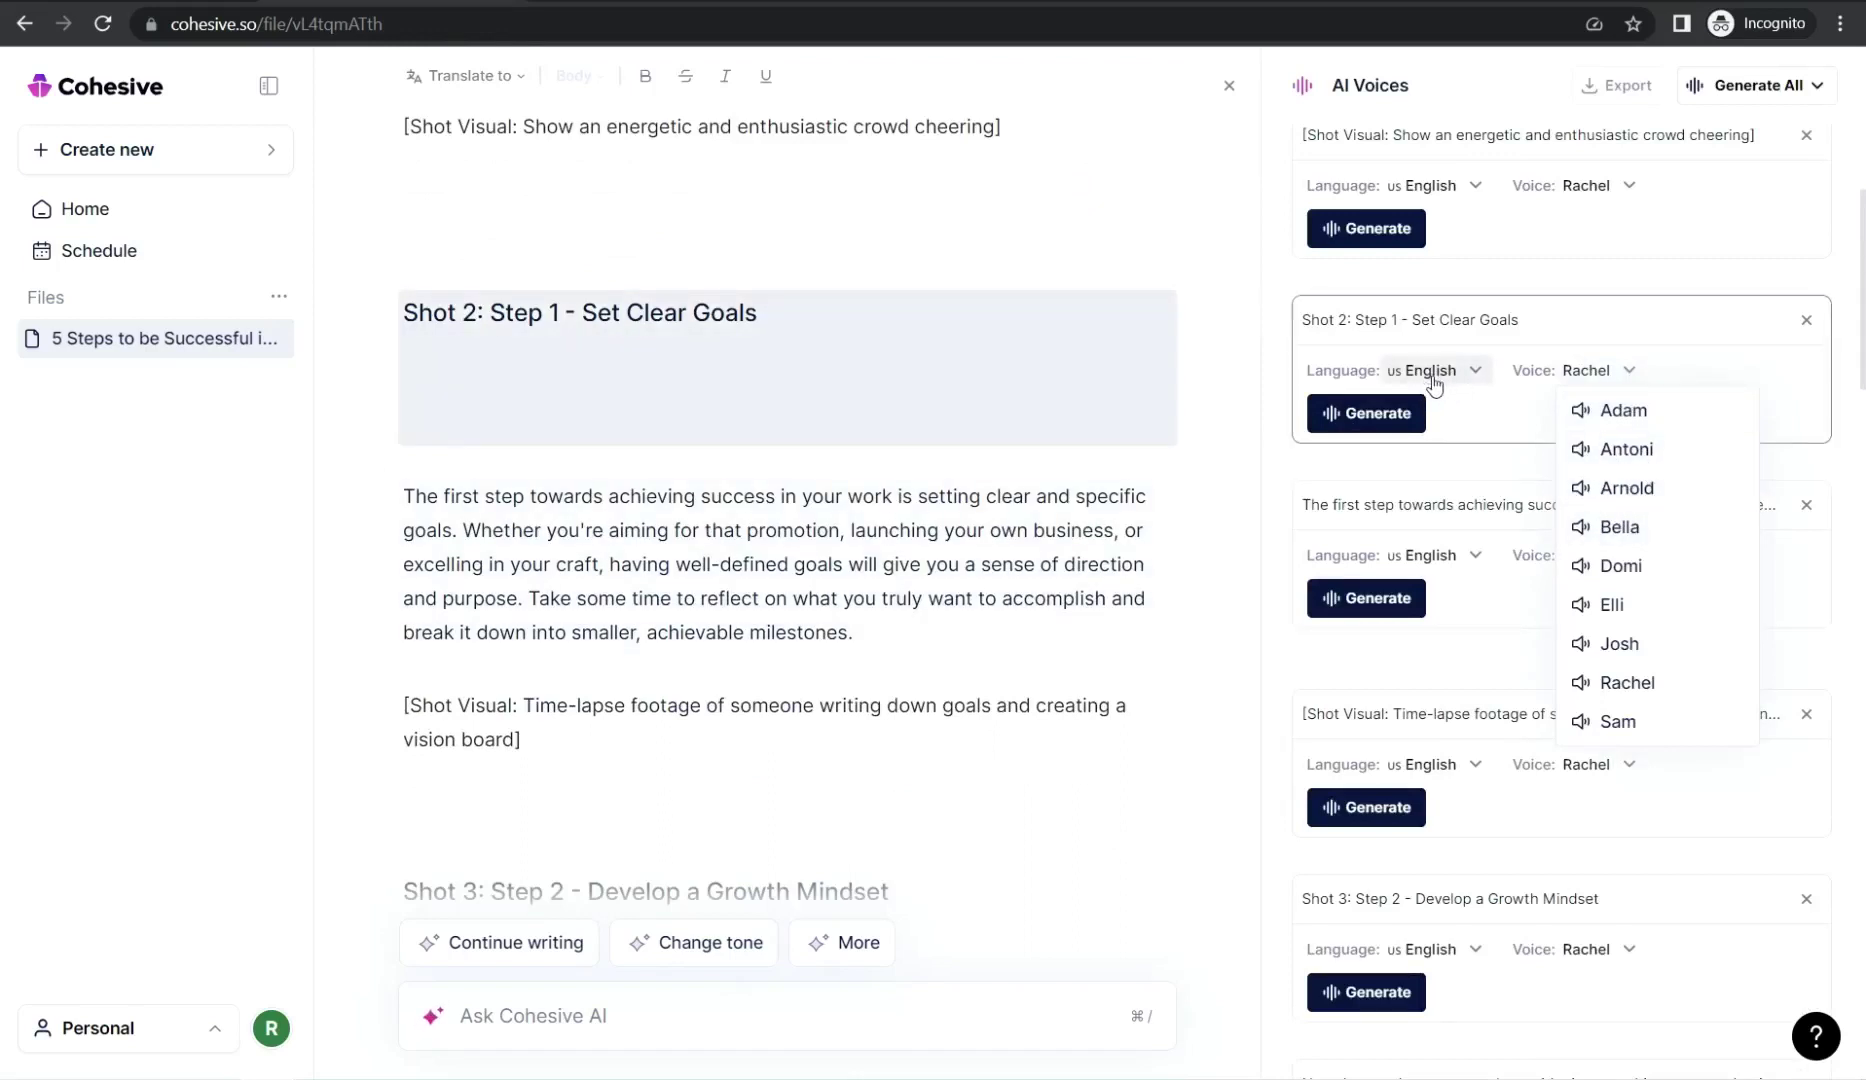
# Voice the Shot 2 heading with Adam, generate its 4-second clip and play it.
pyautogui.click(1600, 410)
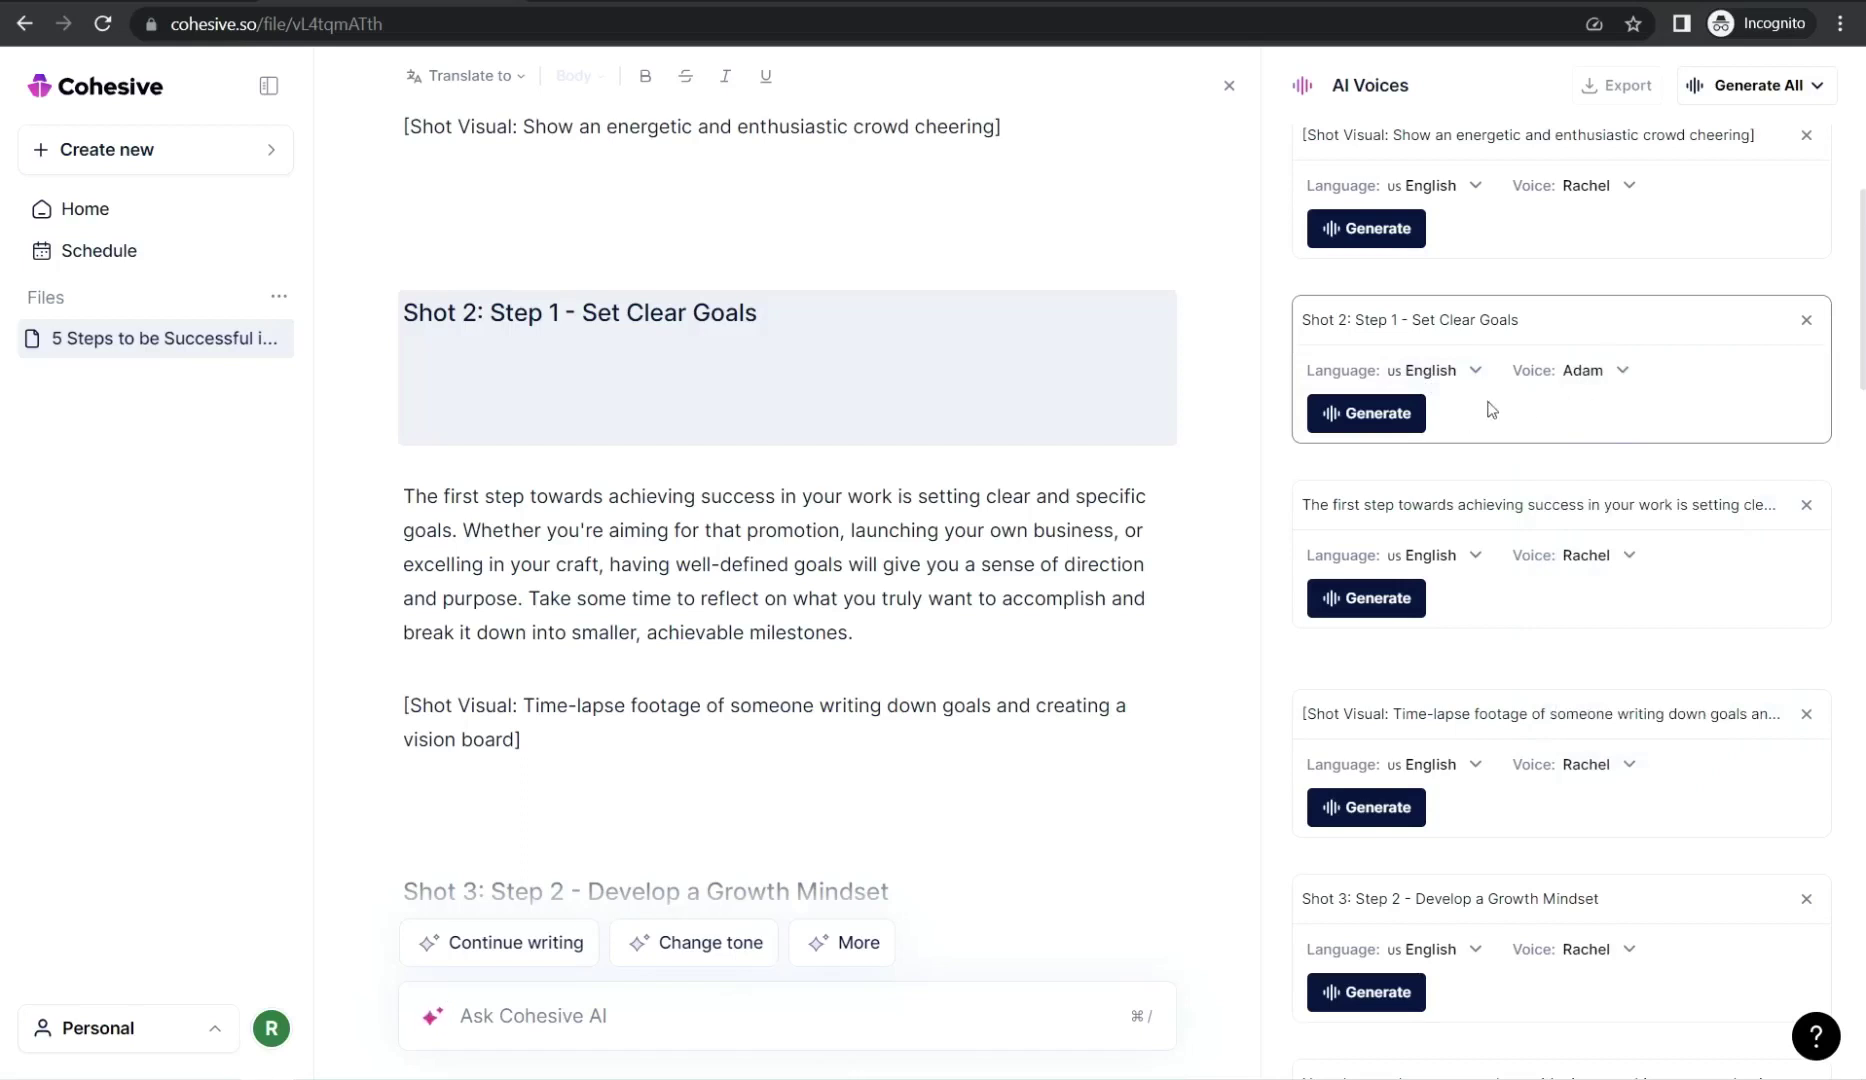
pyautogui.click(1353, 416)
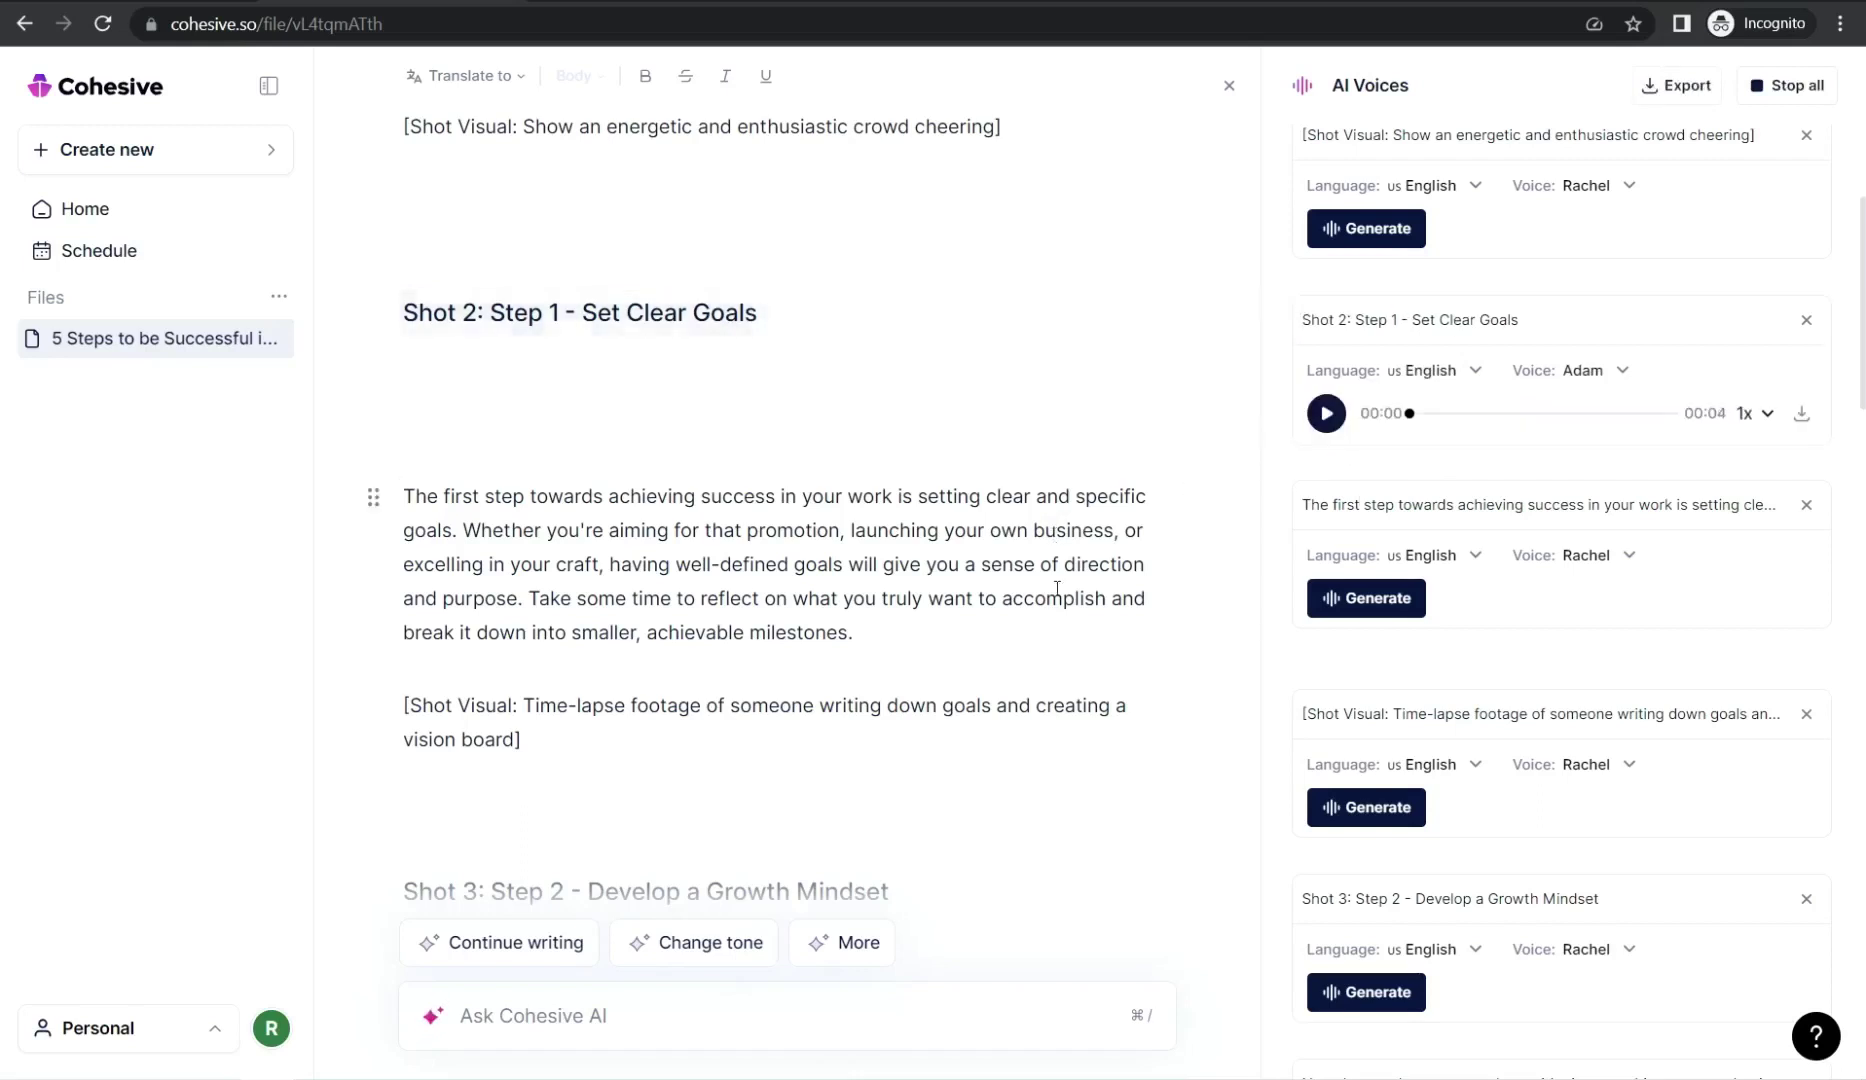
pyautogui.click(1326, 413)
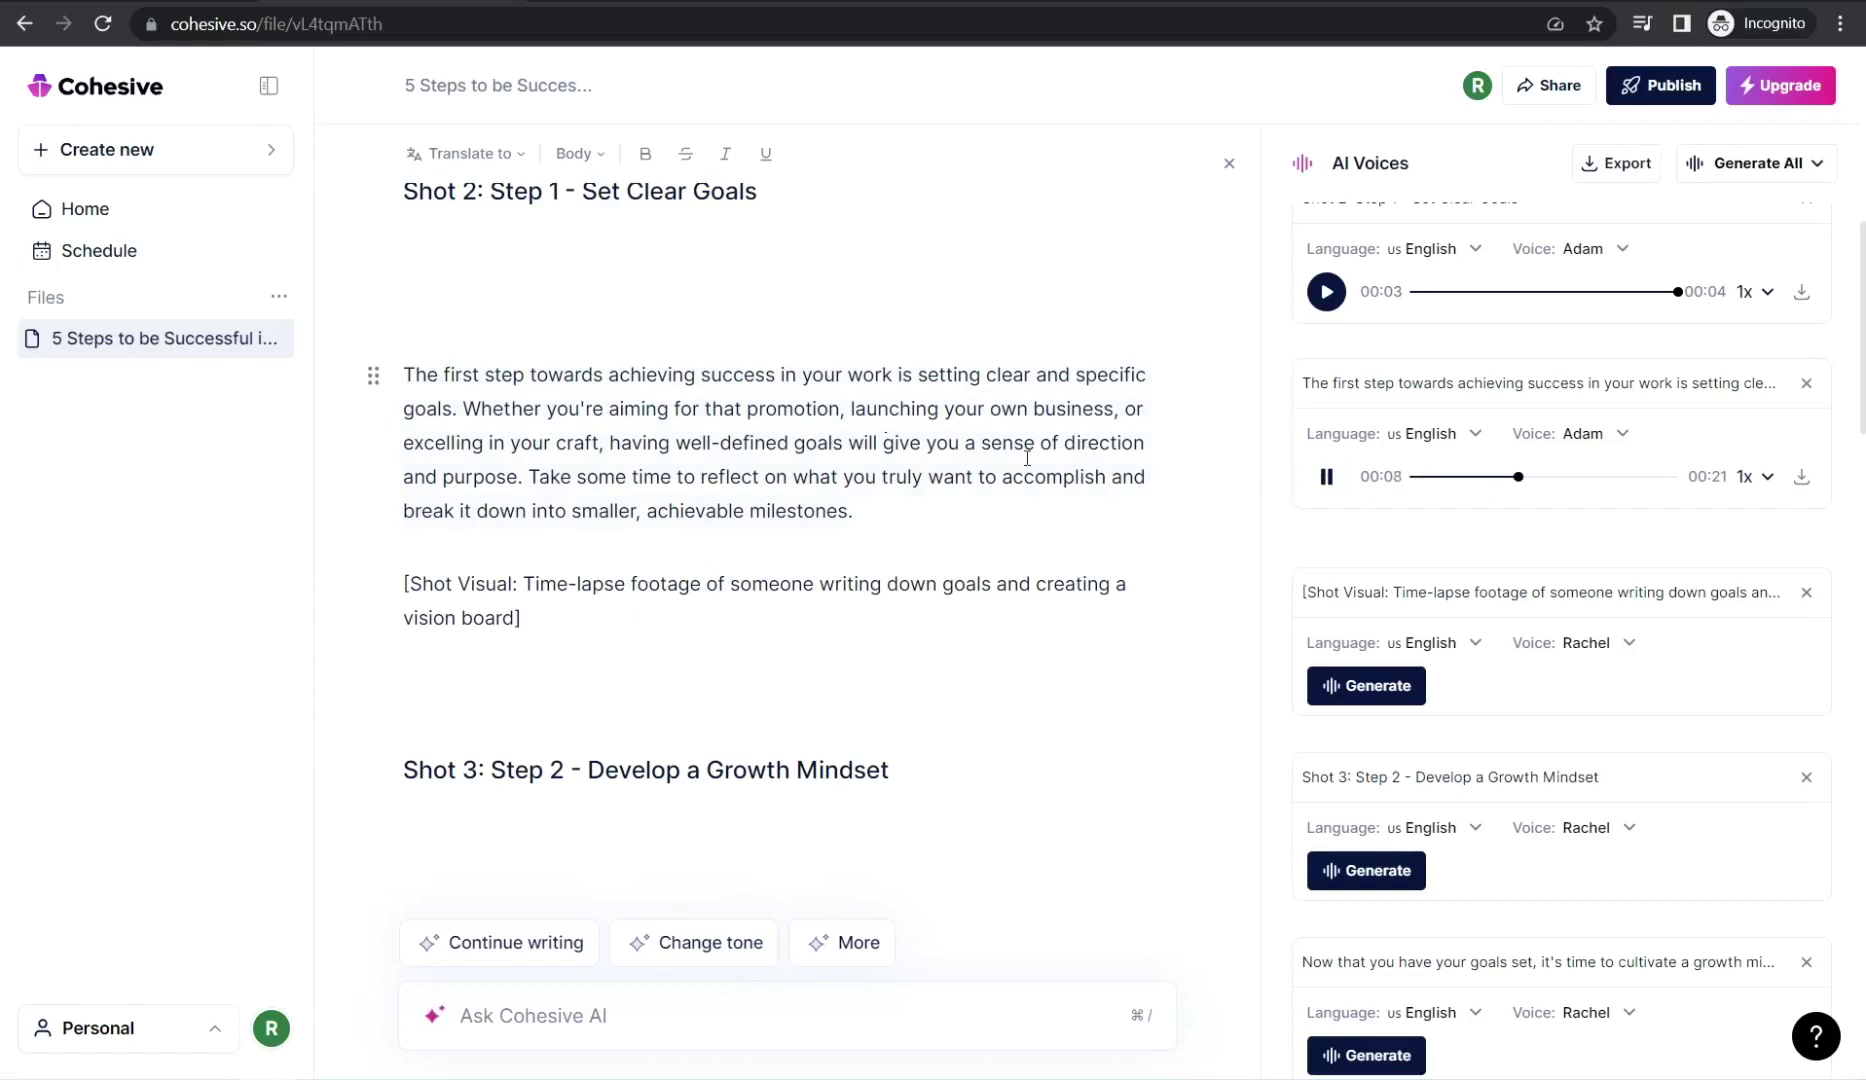
# Pause the paragraph voiceover at 00:12 and select the first-step paragraph text.
pyautogui.click(1326, 477)
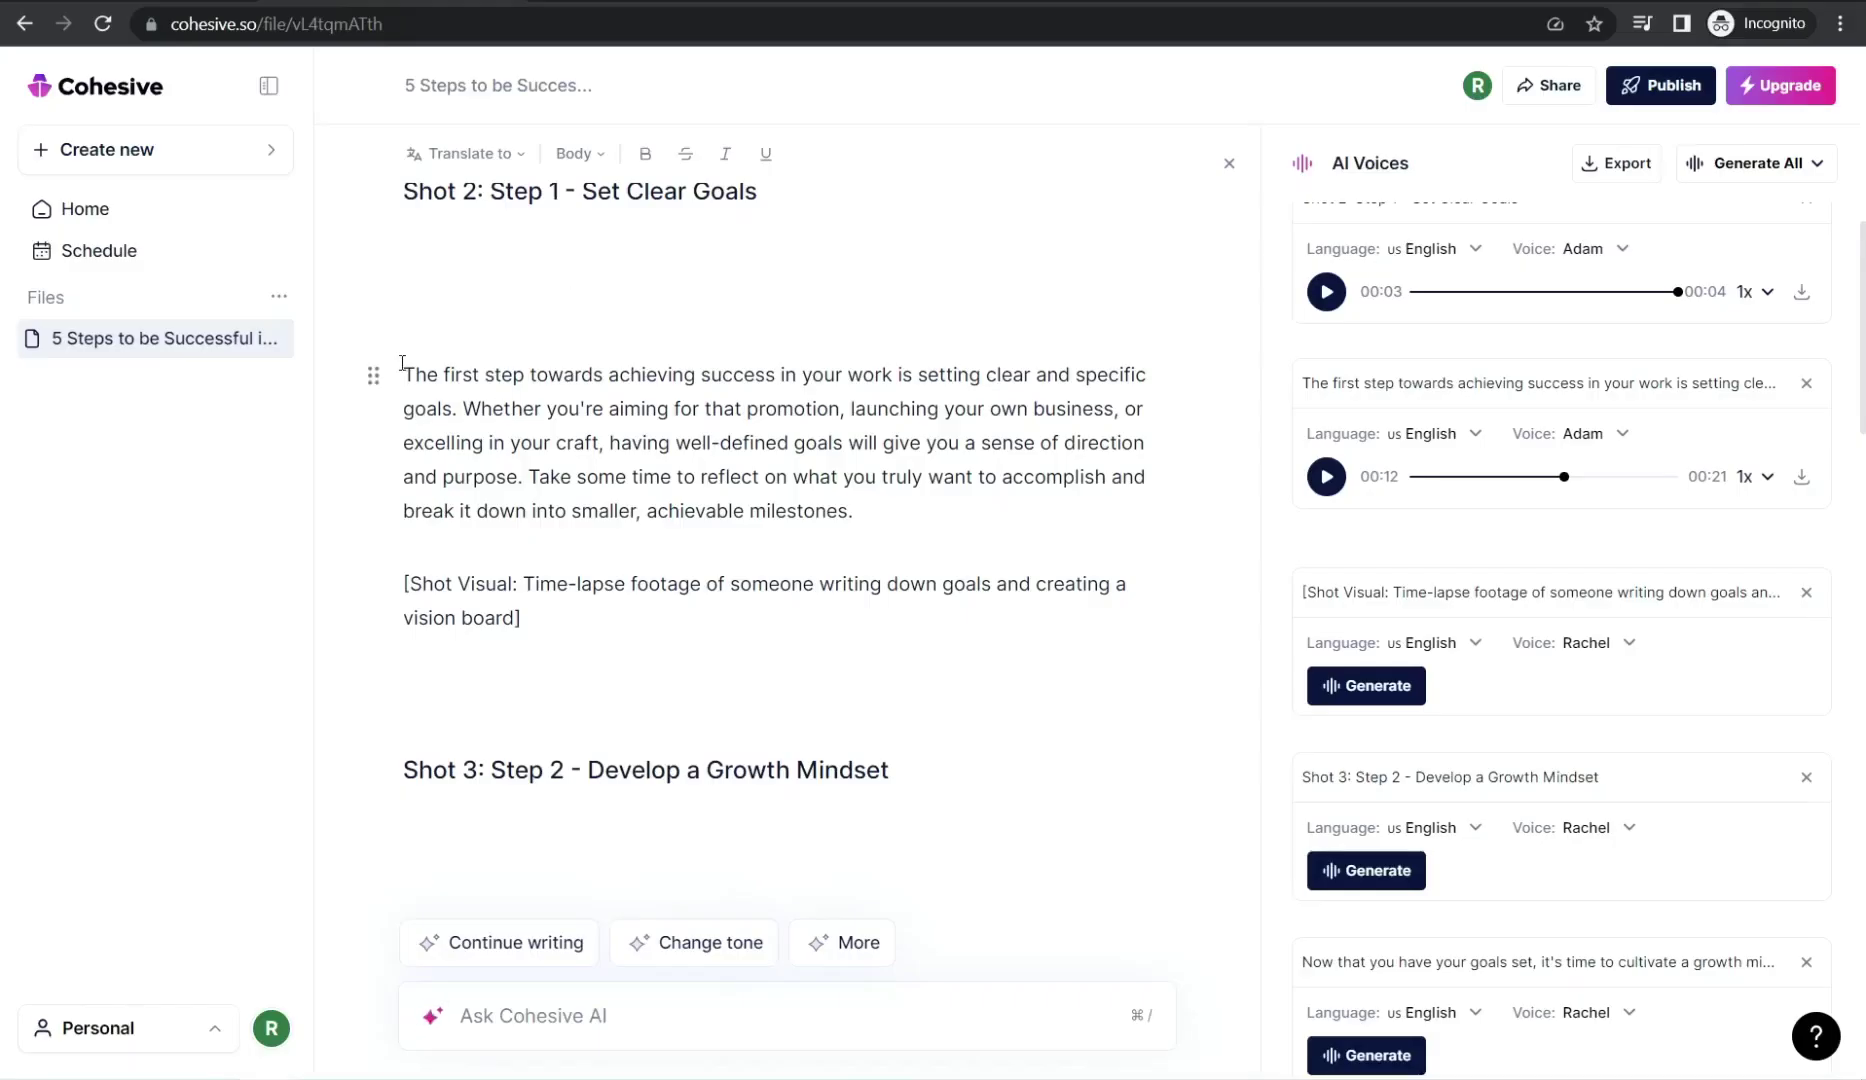
pyautogui.moveTo(413, 375); pyautogui.dragTo(862, 525)
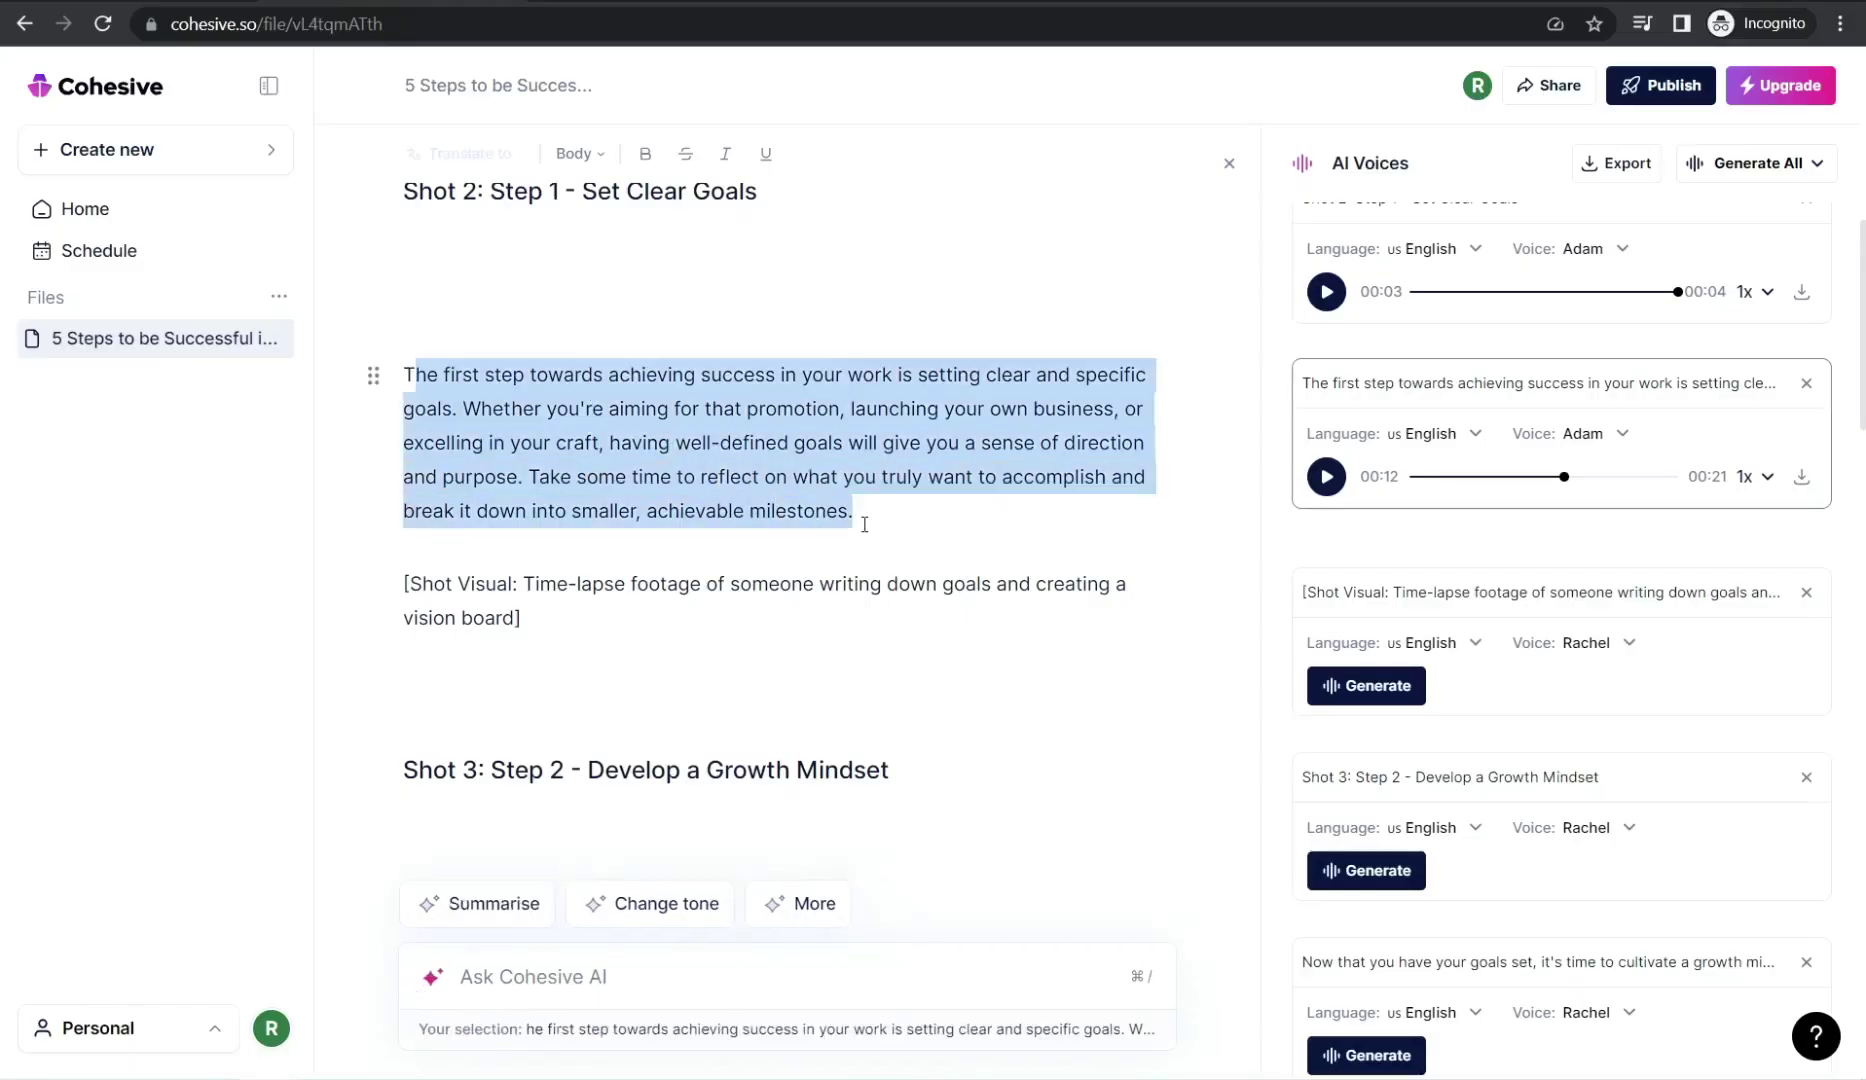
# Copy the first Set Clear Goals paragraph and switch to the ElevenLabs Prime Voice AI demo.
pyautogui.moveTo(404, 376); pyautogui.dragTo(878, 510)
pyautogui.rightClick(737, 422)
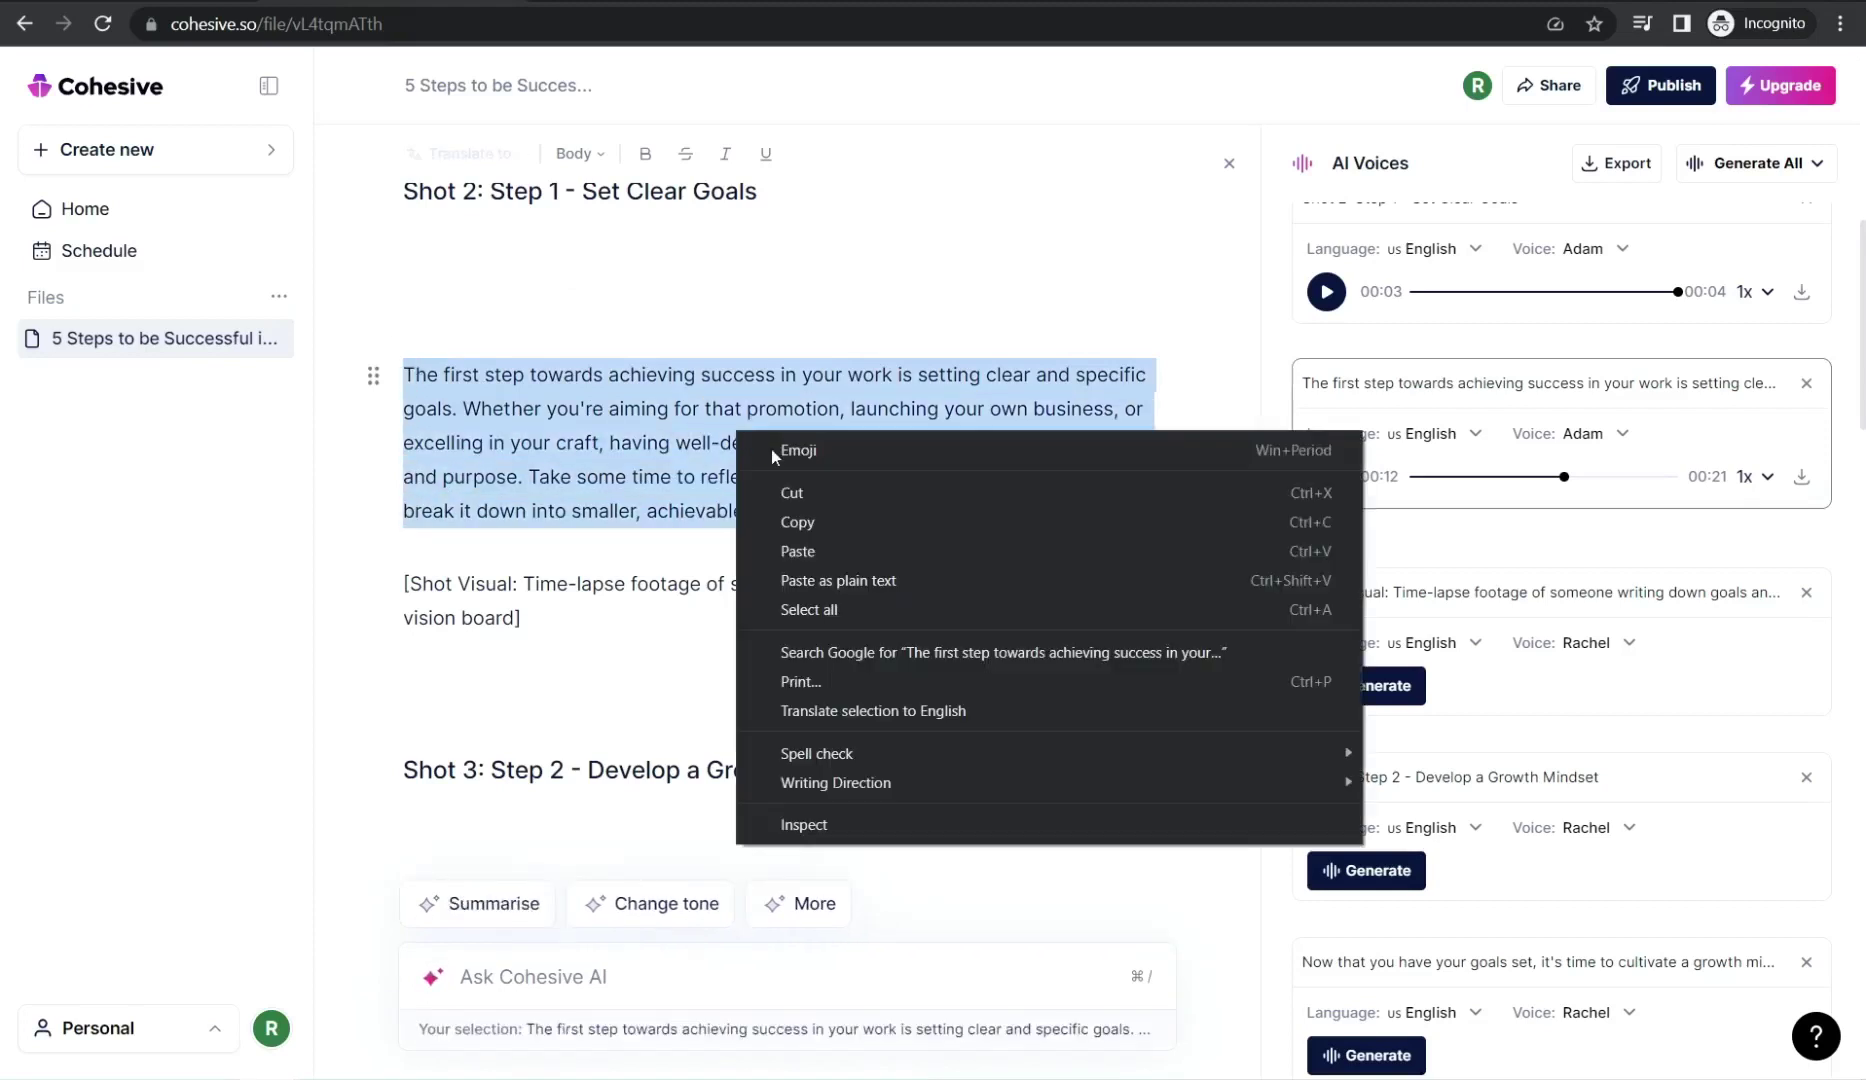
pyautogui.click(797, 522)
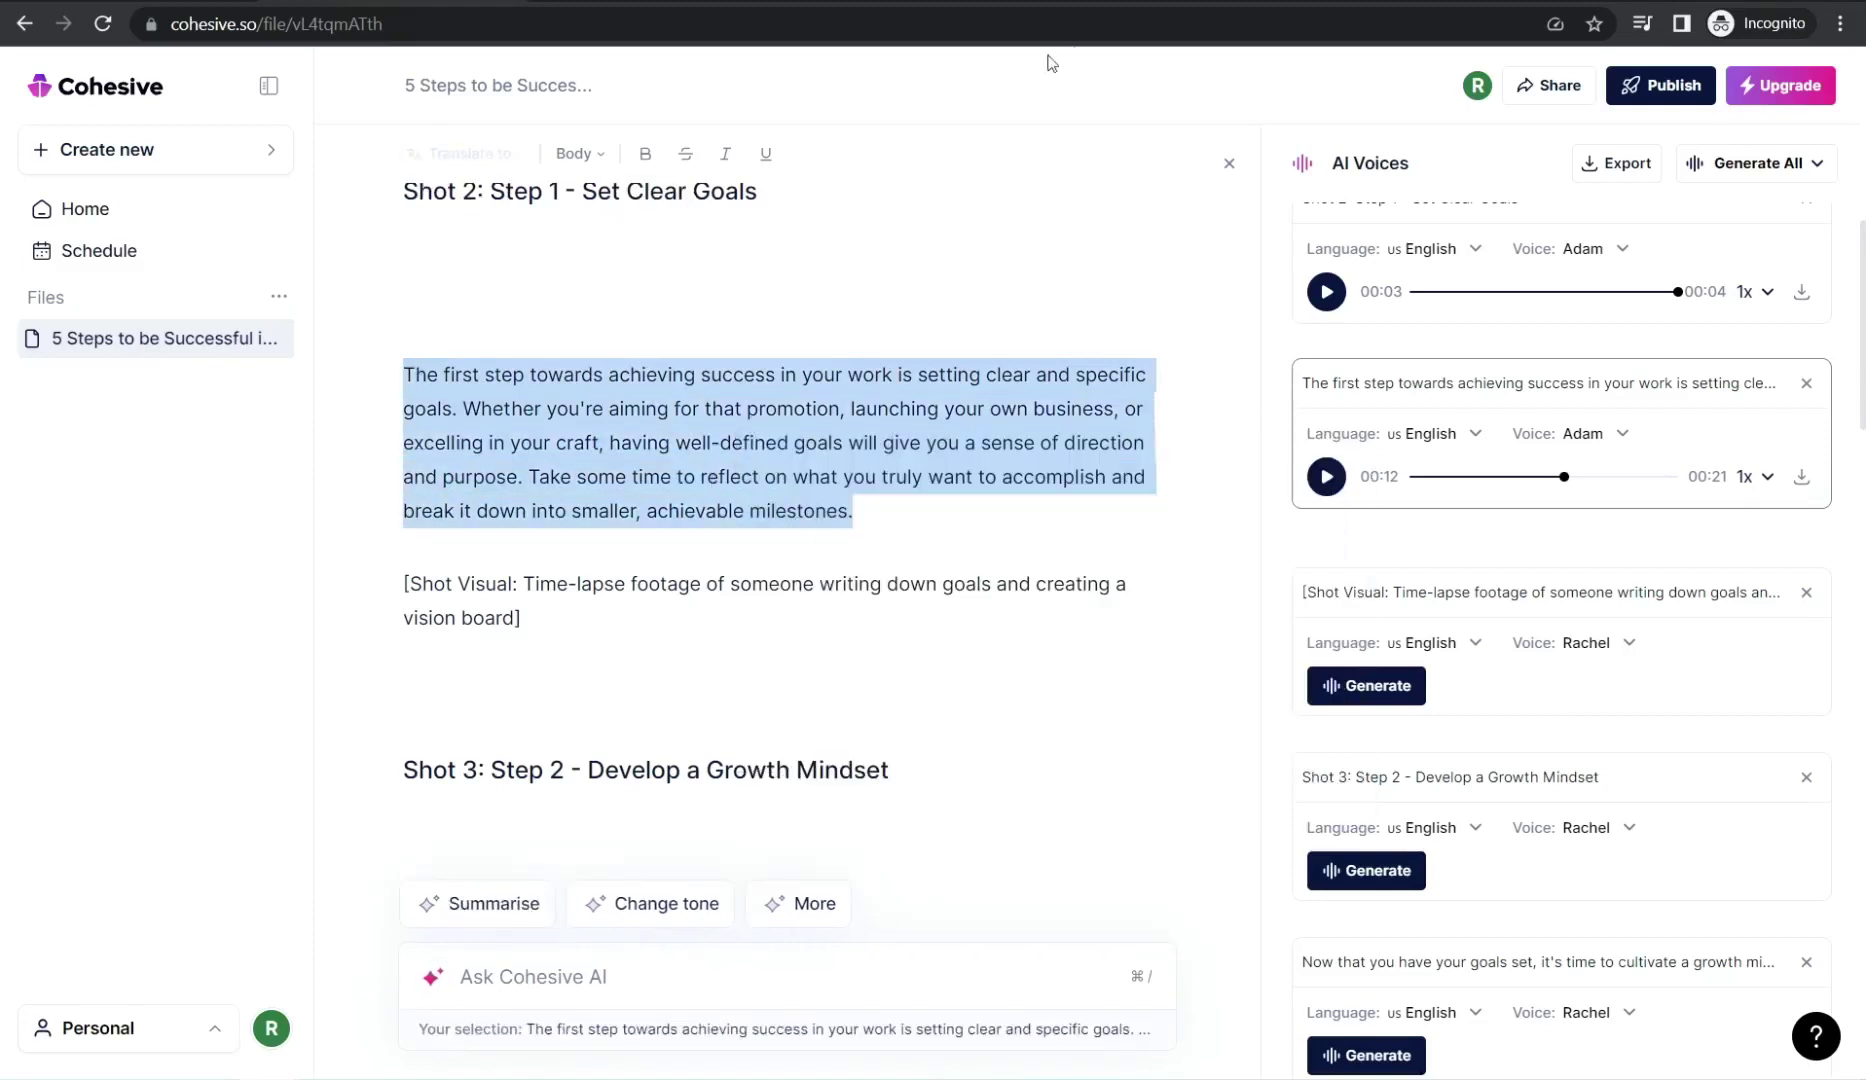
pyautogui.hotkey('ctrl', 'Tab')
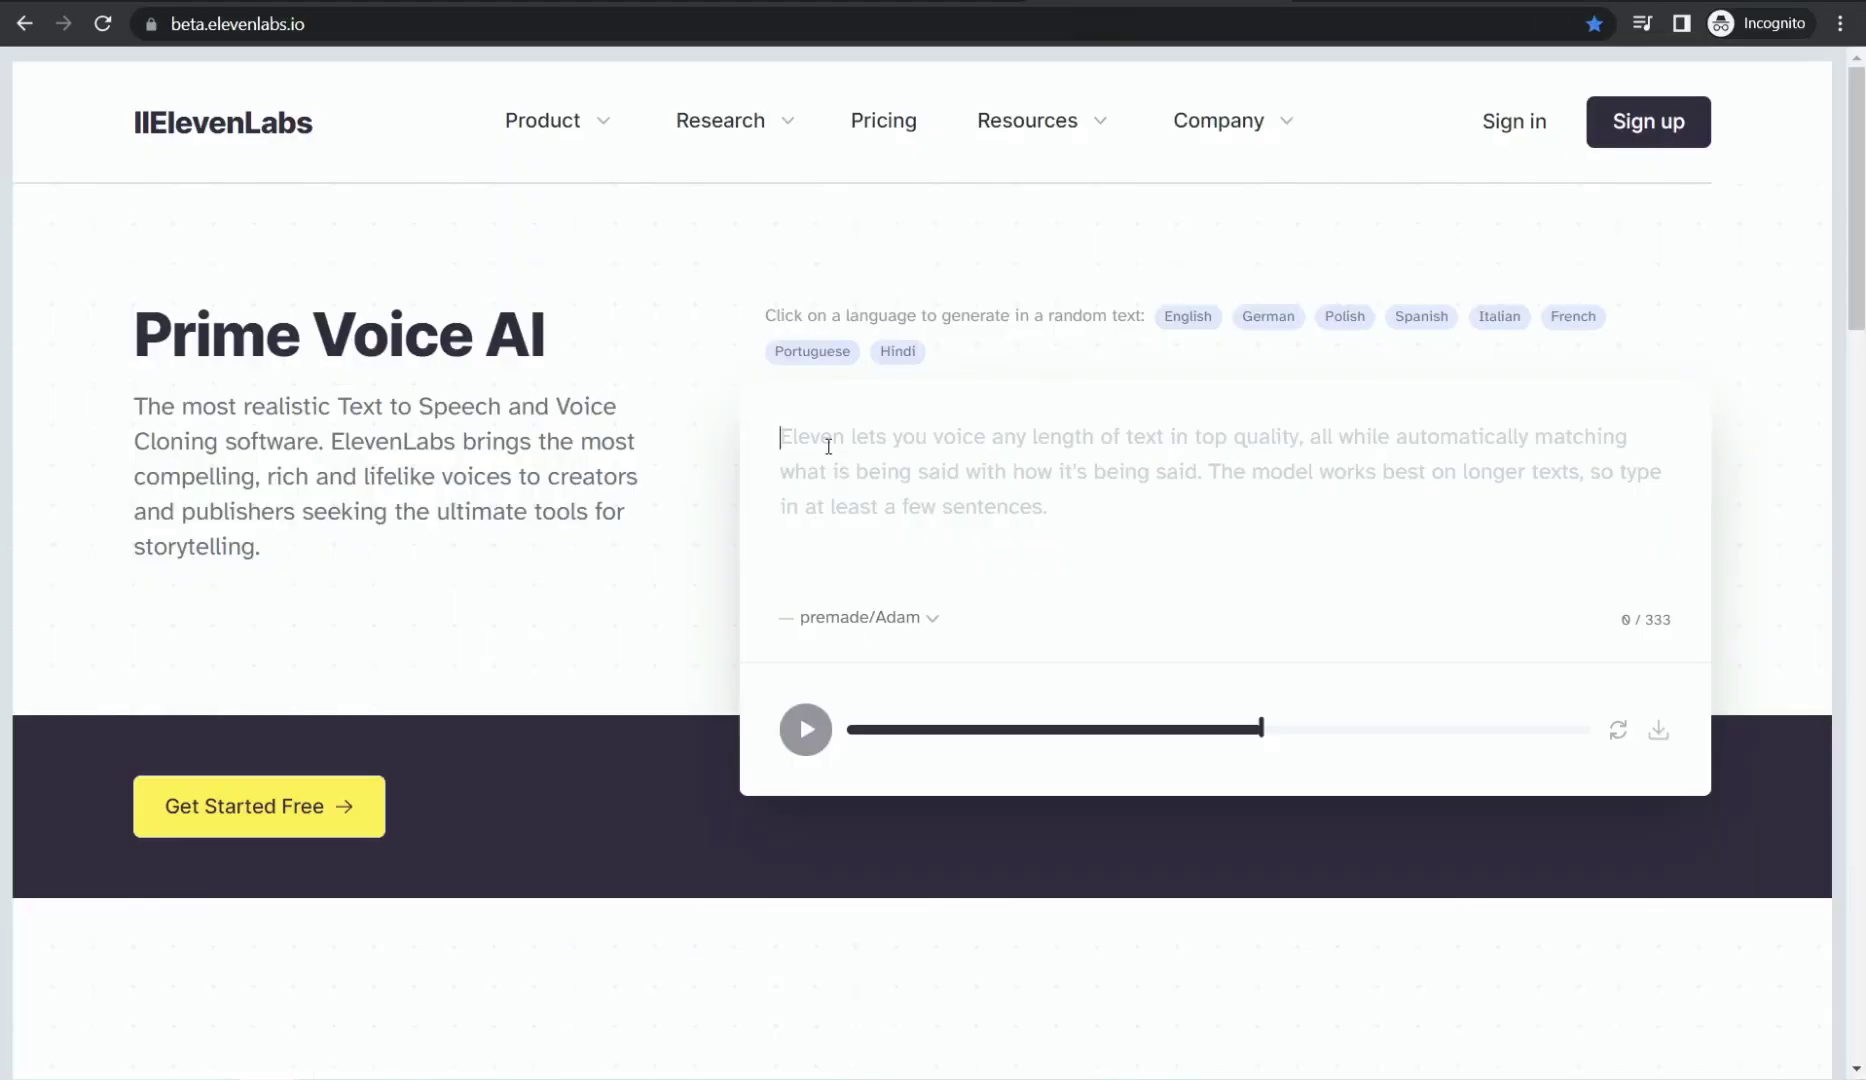
# Paste the paragraph into the ElevenLabs demo box, play it in Adam's voice, then pause.
pyautogui.hotkey('ctrl', 'v')
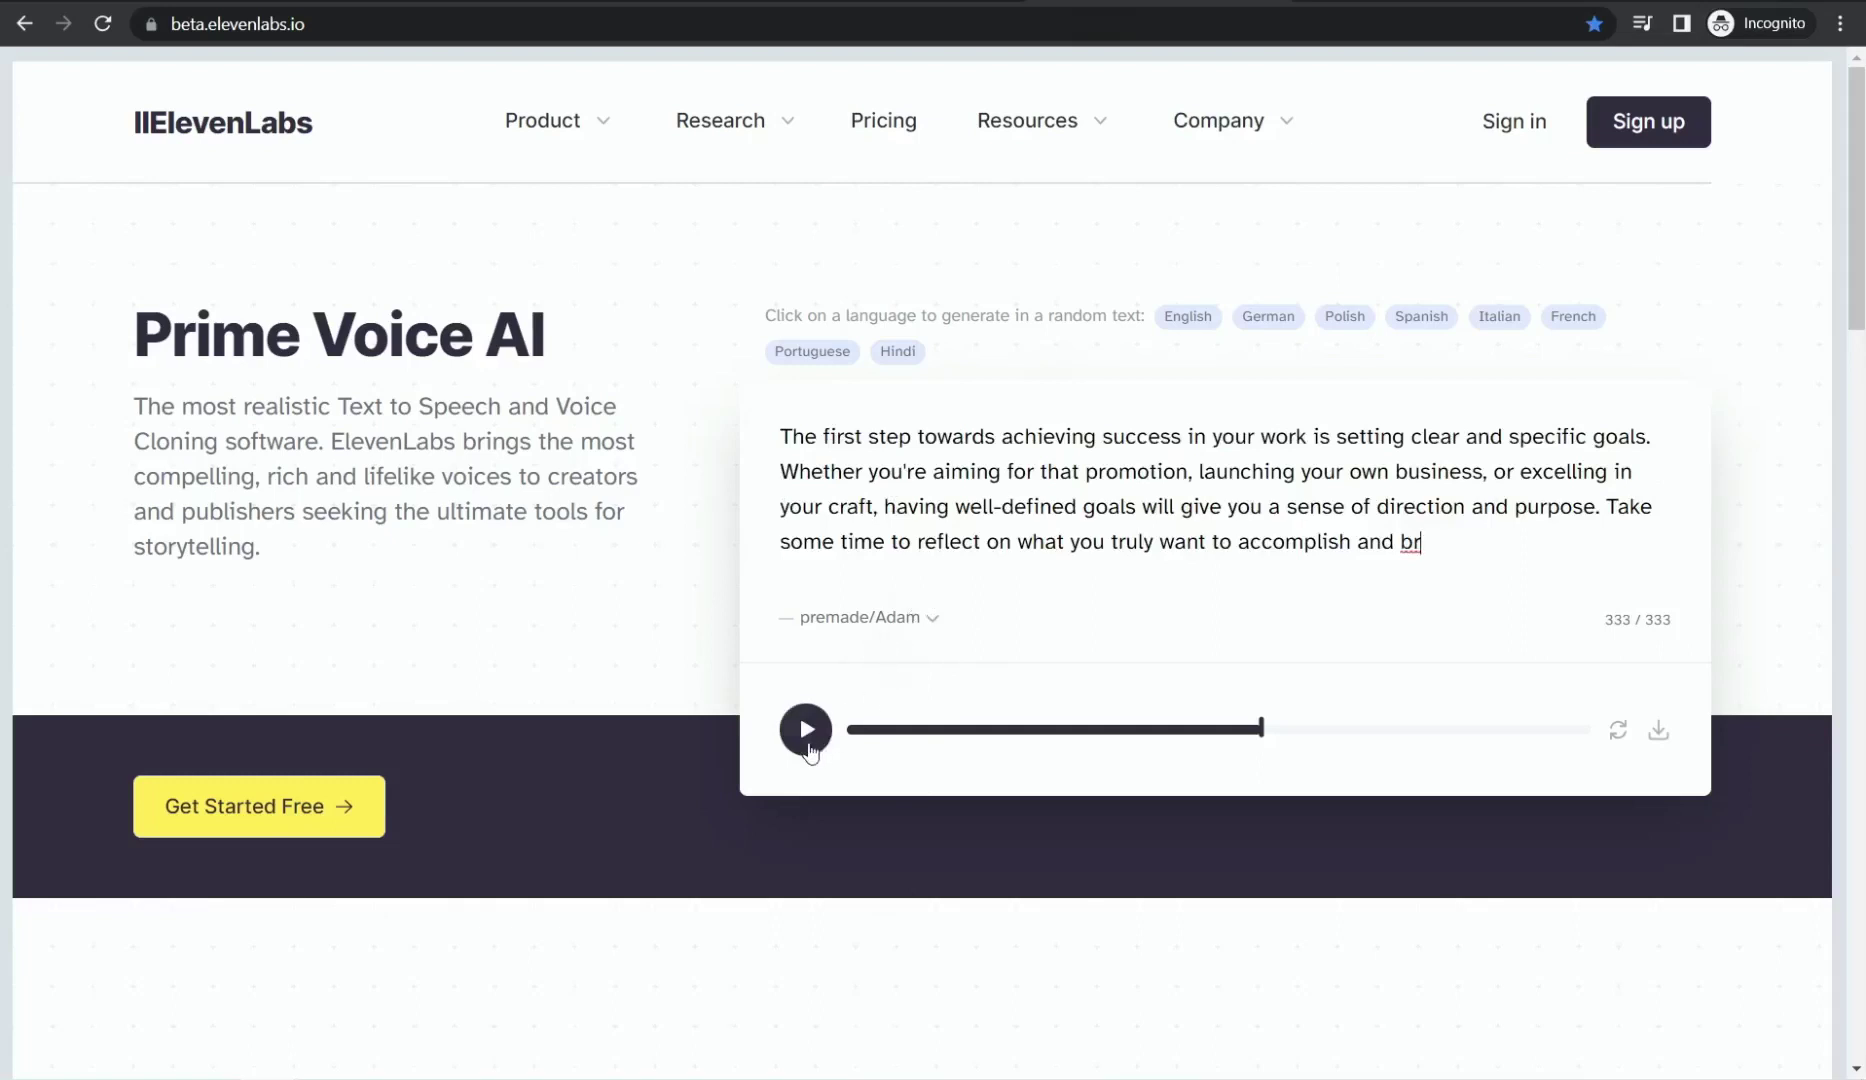
pyautogui.click(808, 744)
pyautogui.click(806, 731)
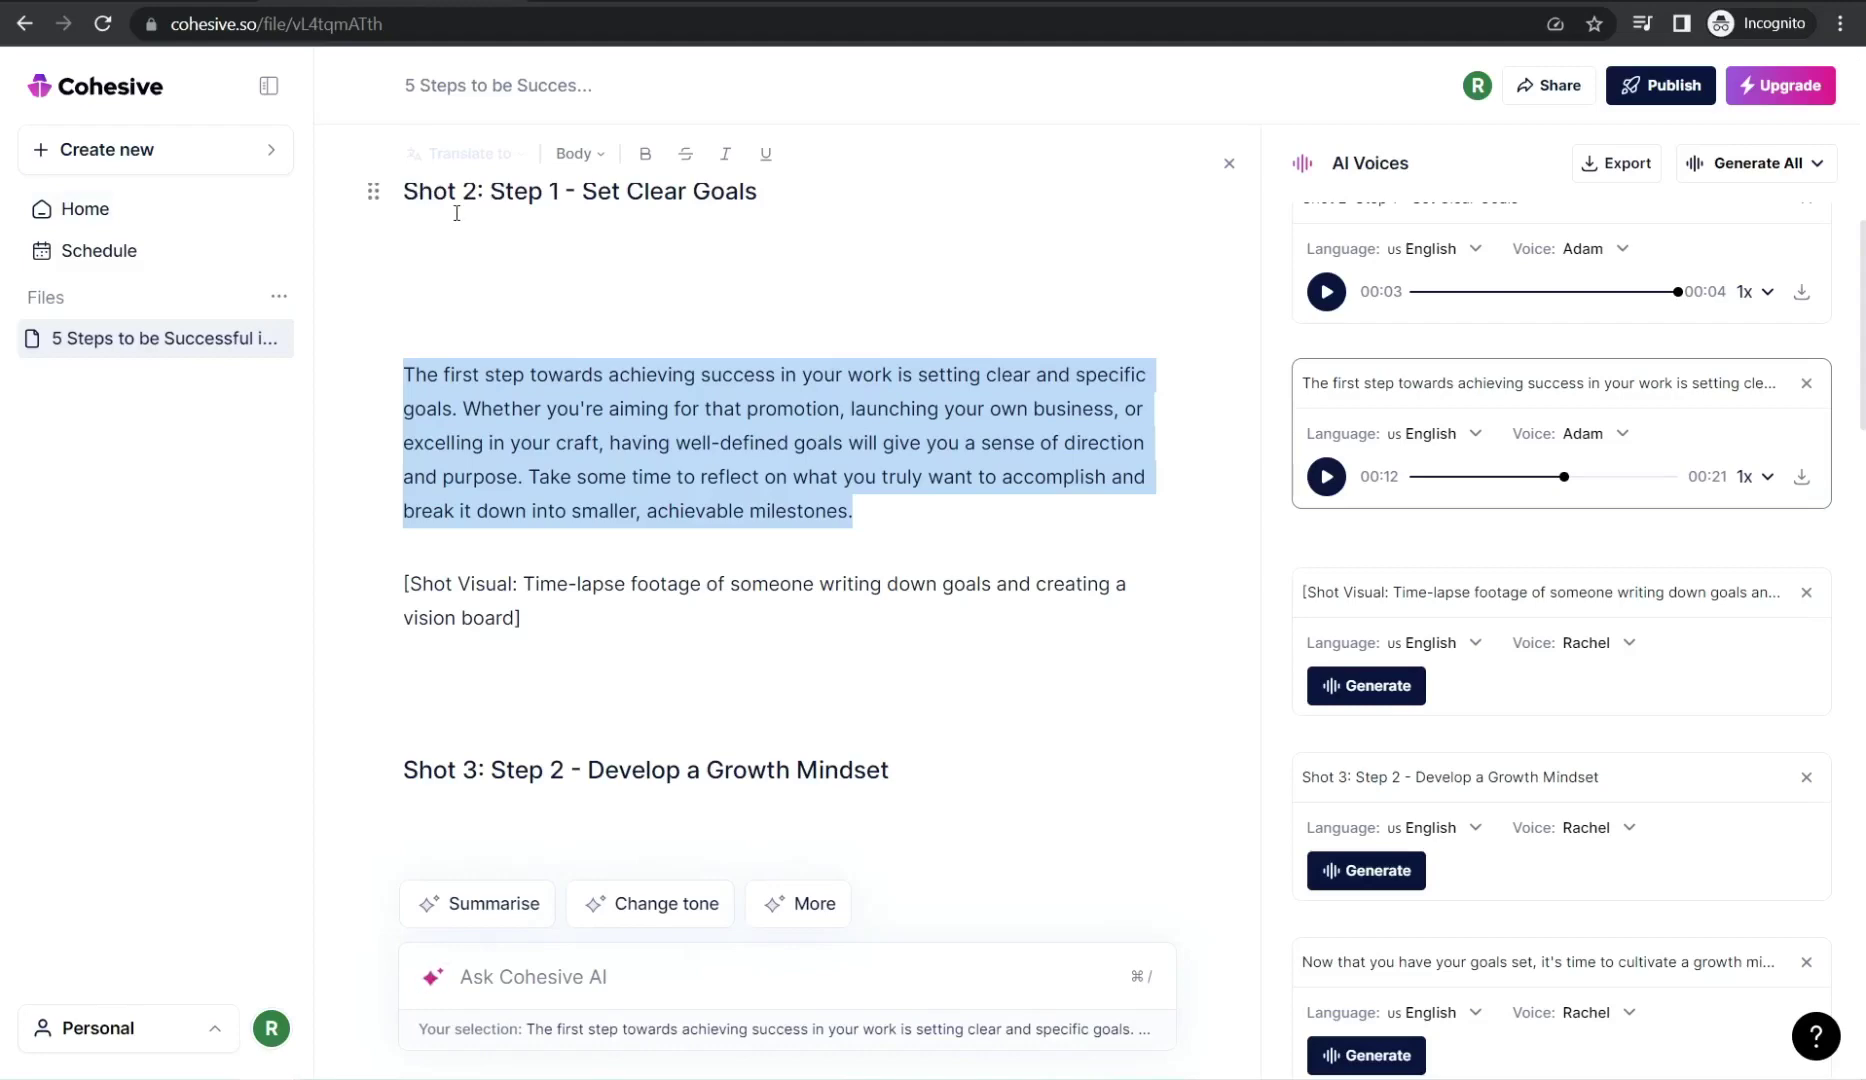
pyautogui.scroll(-1, 723, 539)
pyautogui.scroll(-3, 723, 539)
pyautogui.scroll(10, 812, 441)
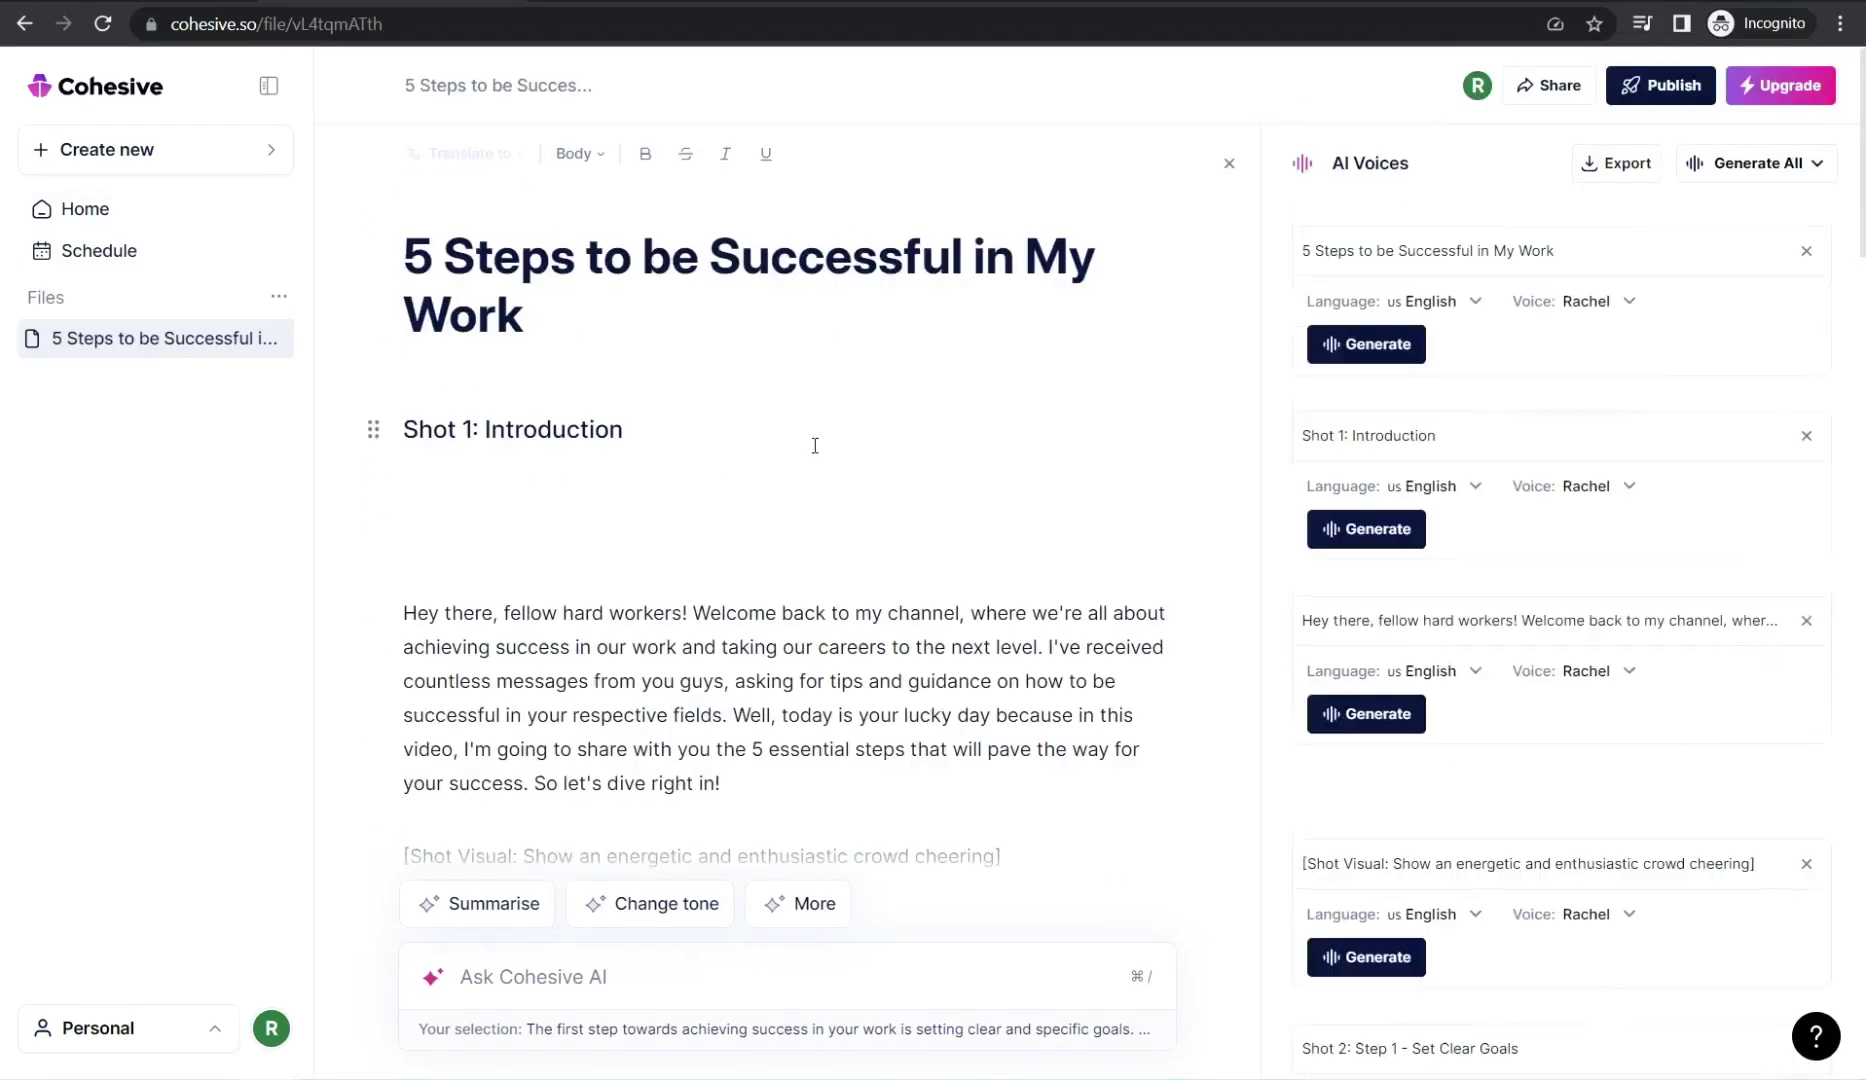
pyautogui.scroll(-5, 753, 530)
pyautogui.scroll(-7, 753, 530)
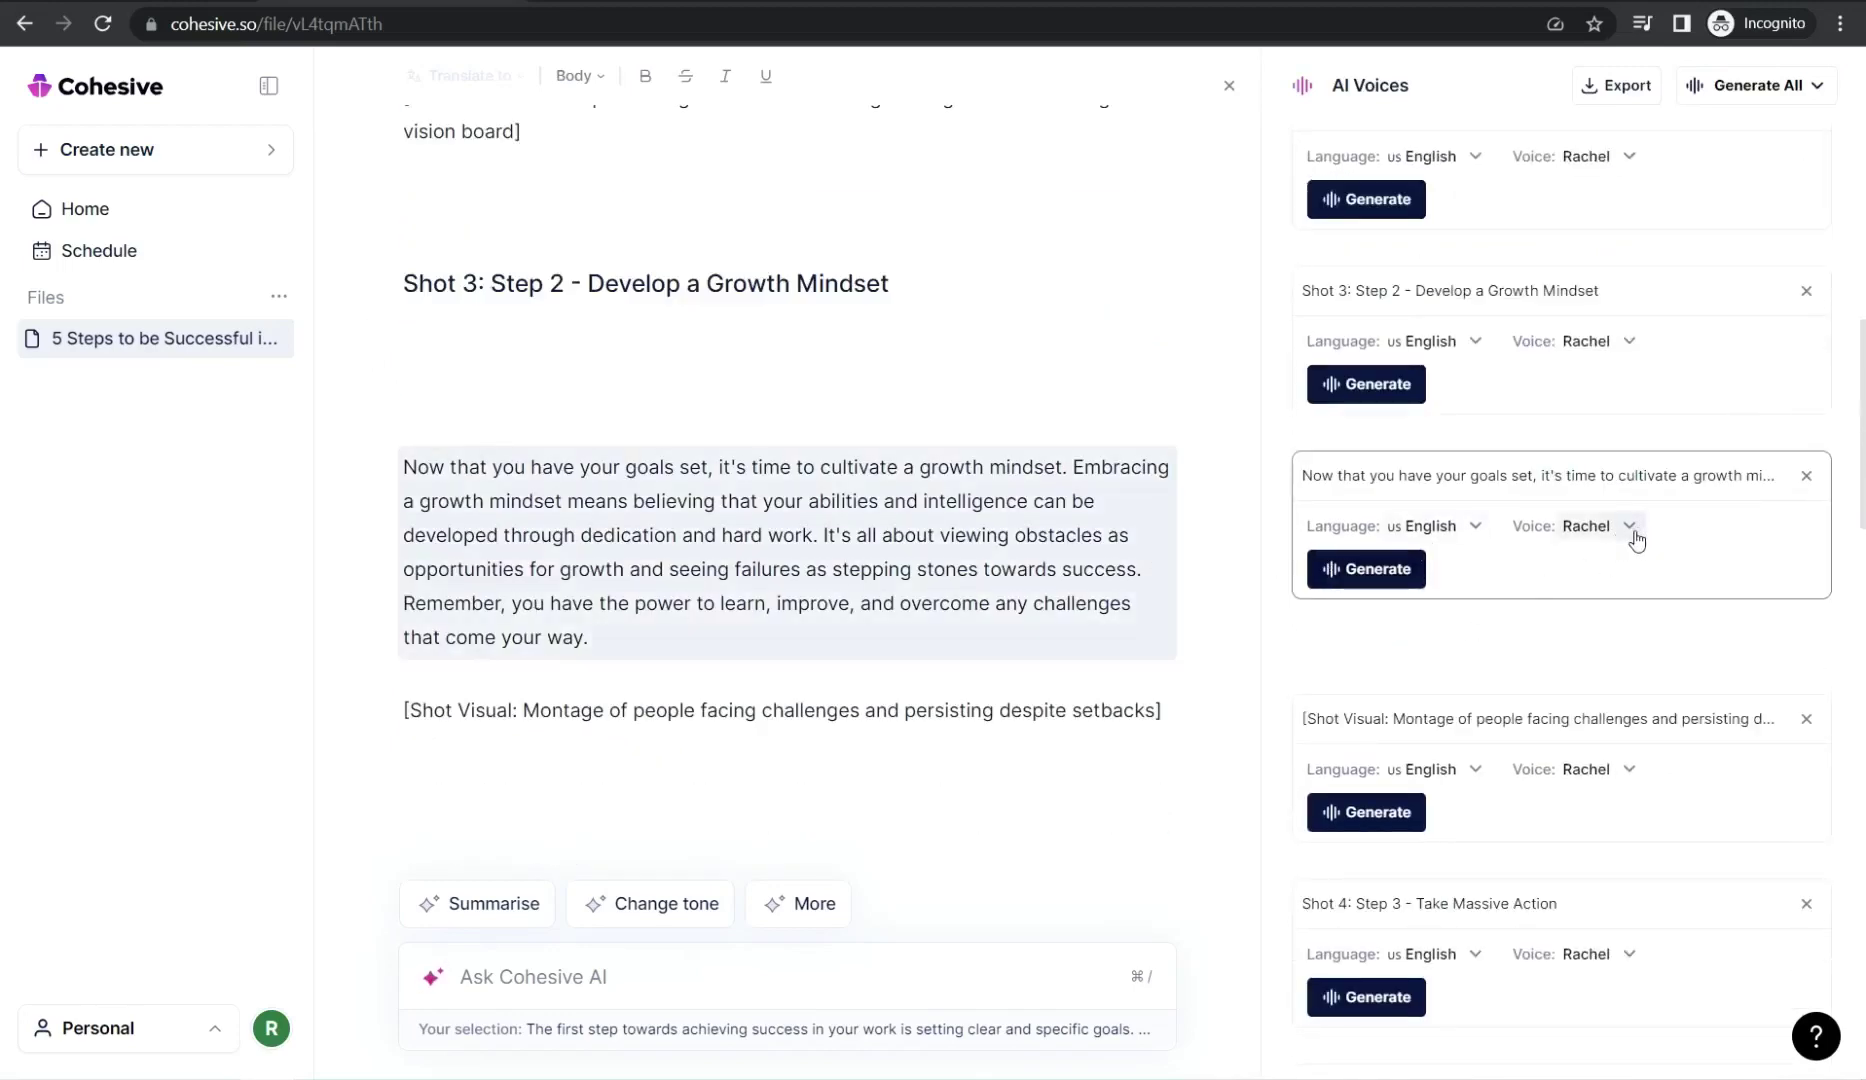
pyautogui.scroll(12, 845, 500)
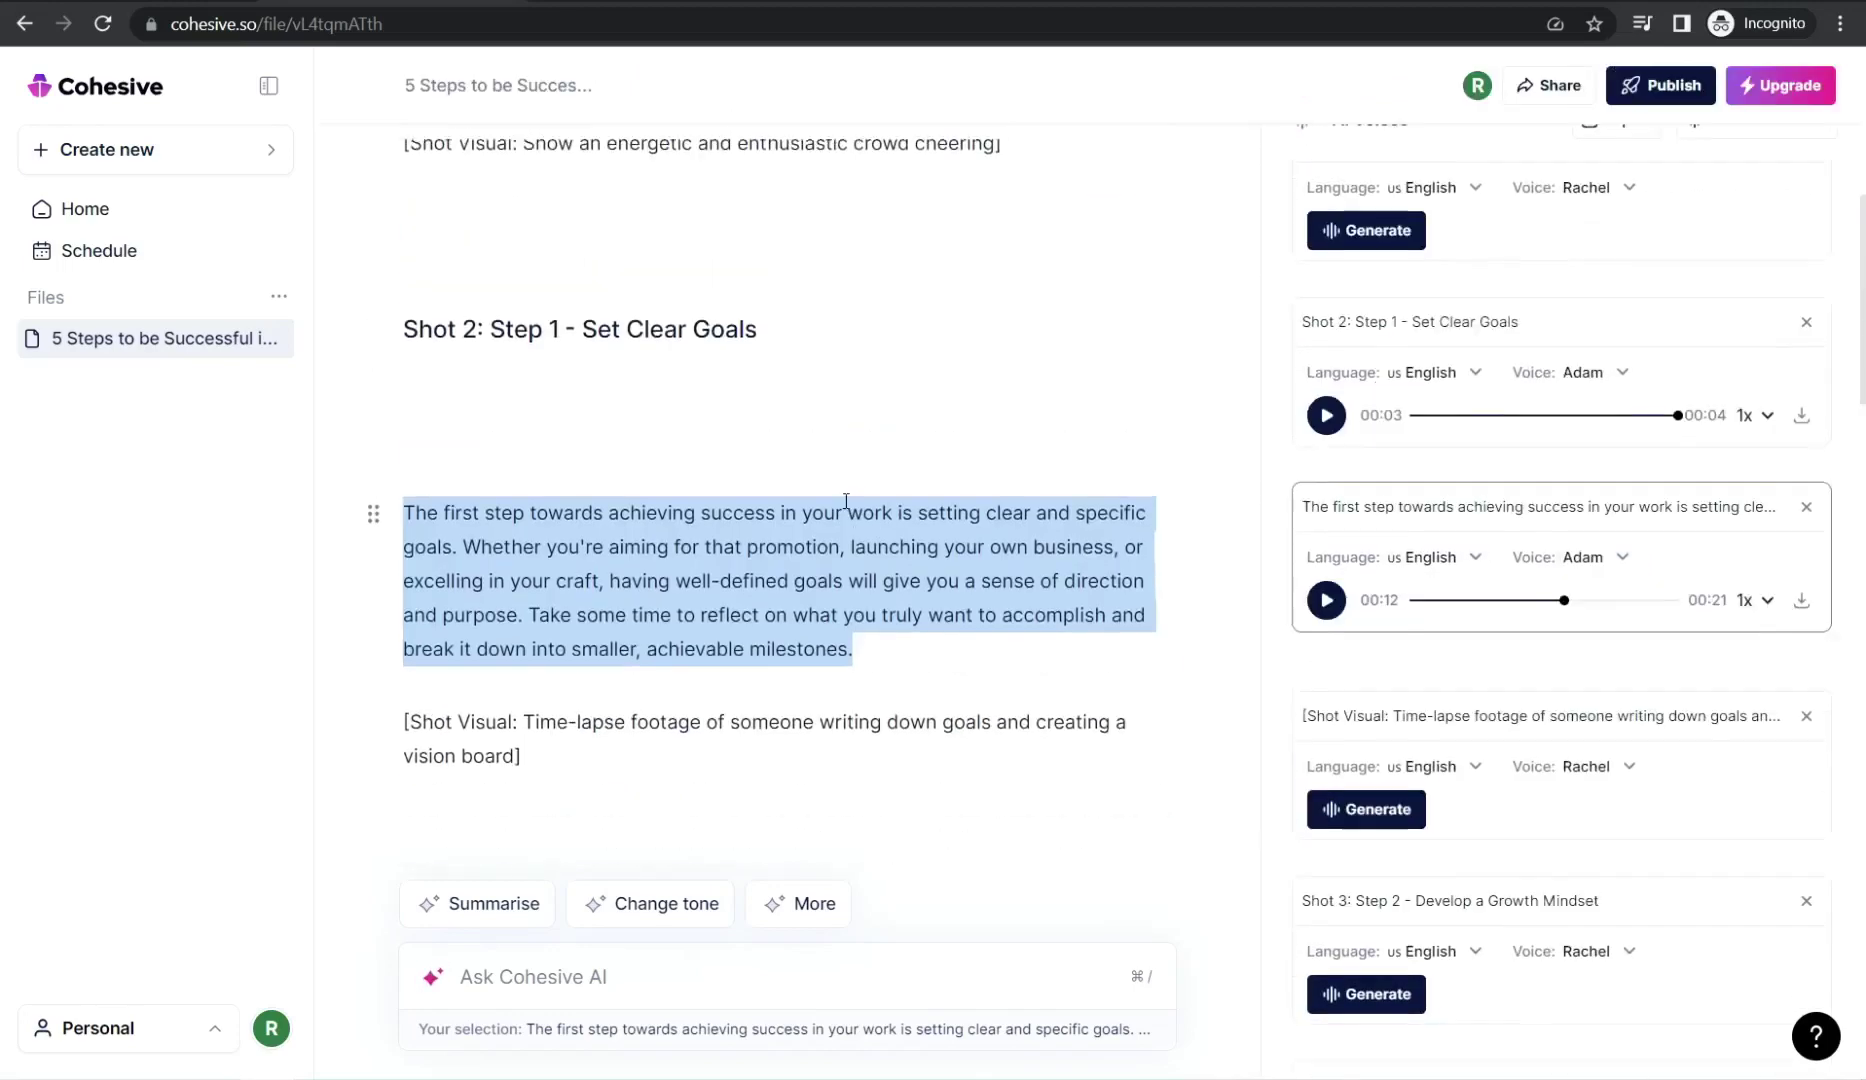
pyautogui.scroll(-15, 933, 462)
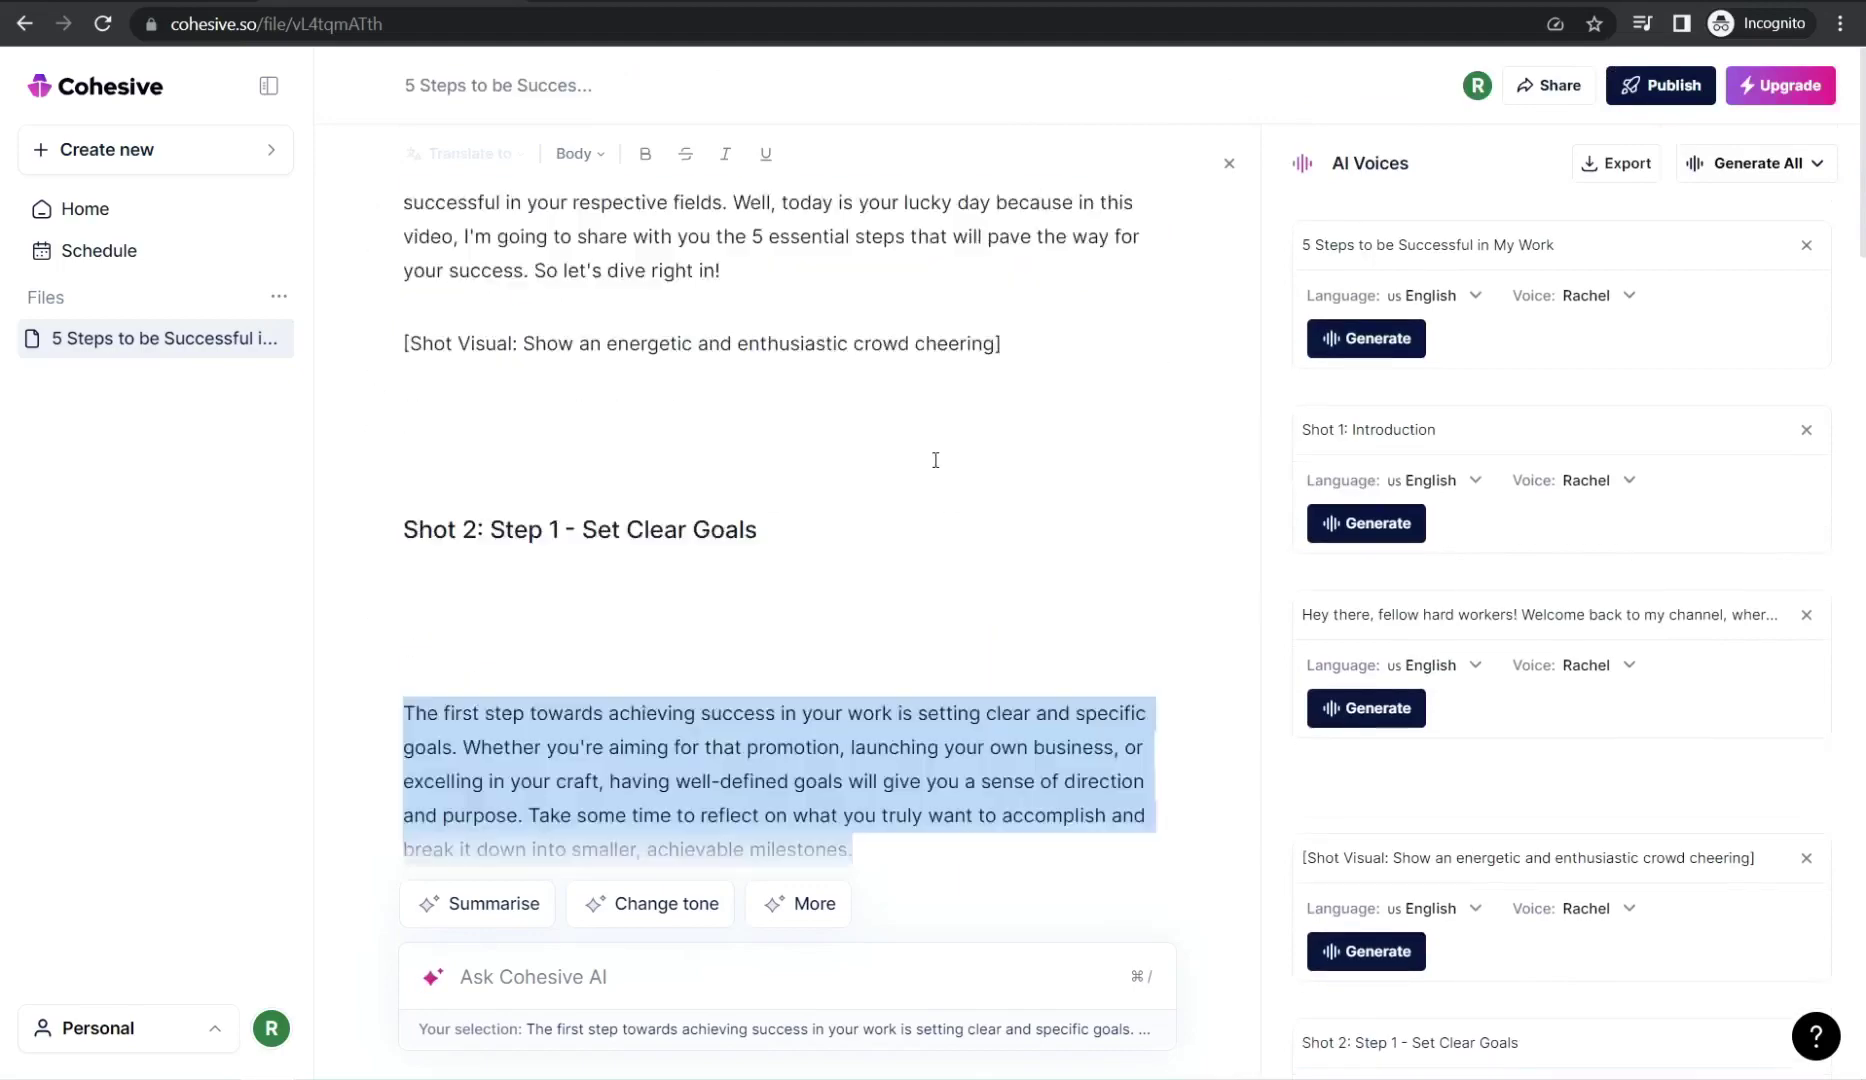
pyautogui.scroll(15, 892, 456)
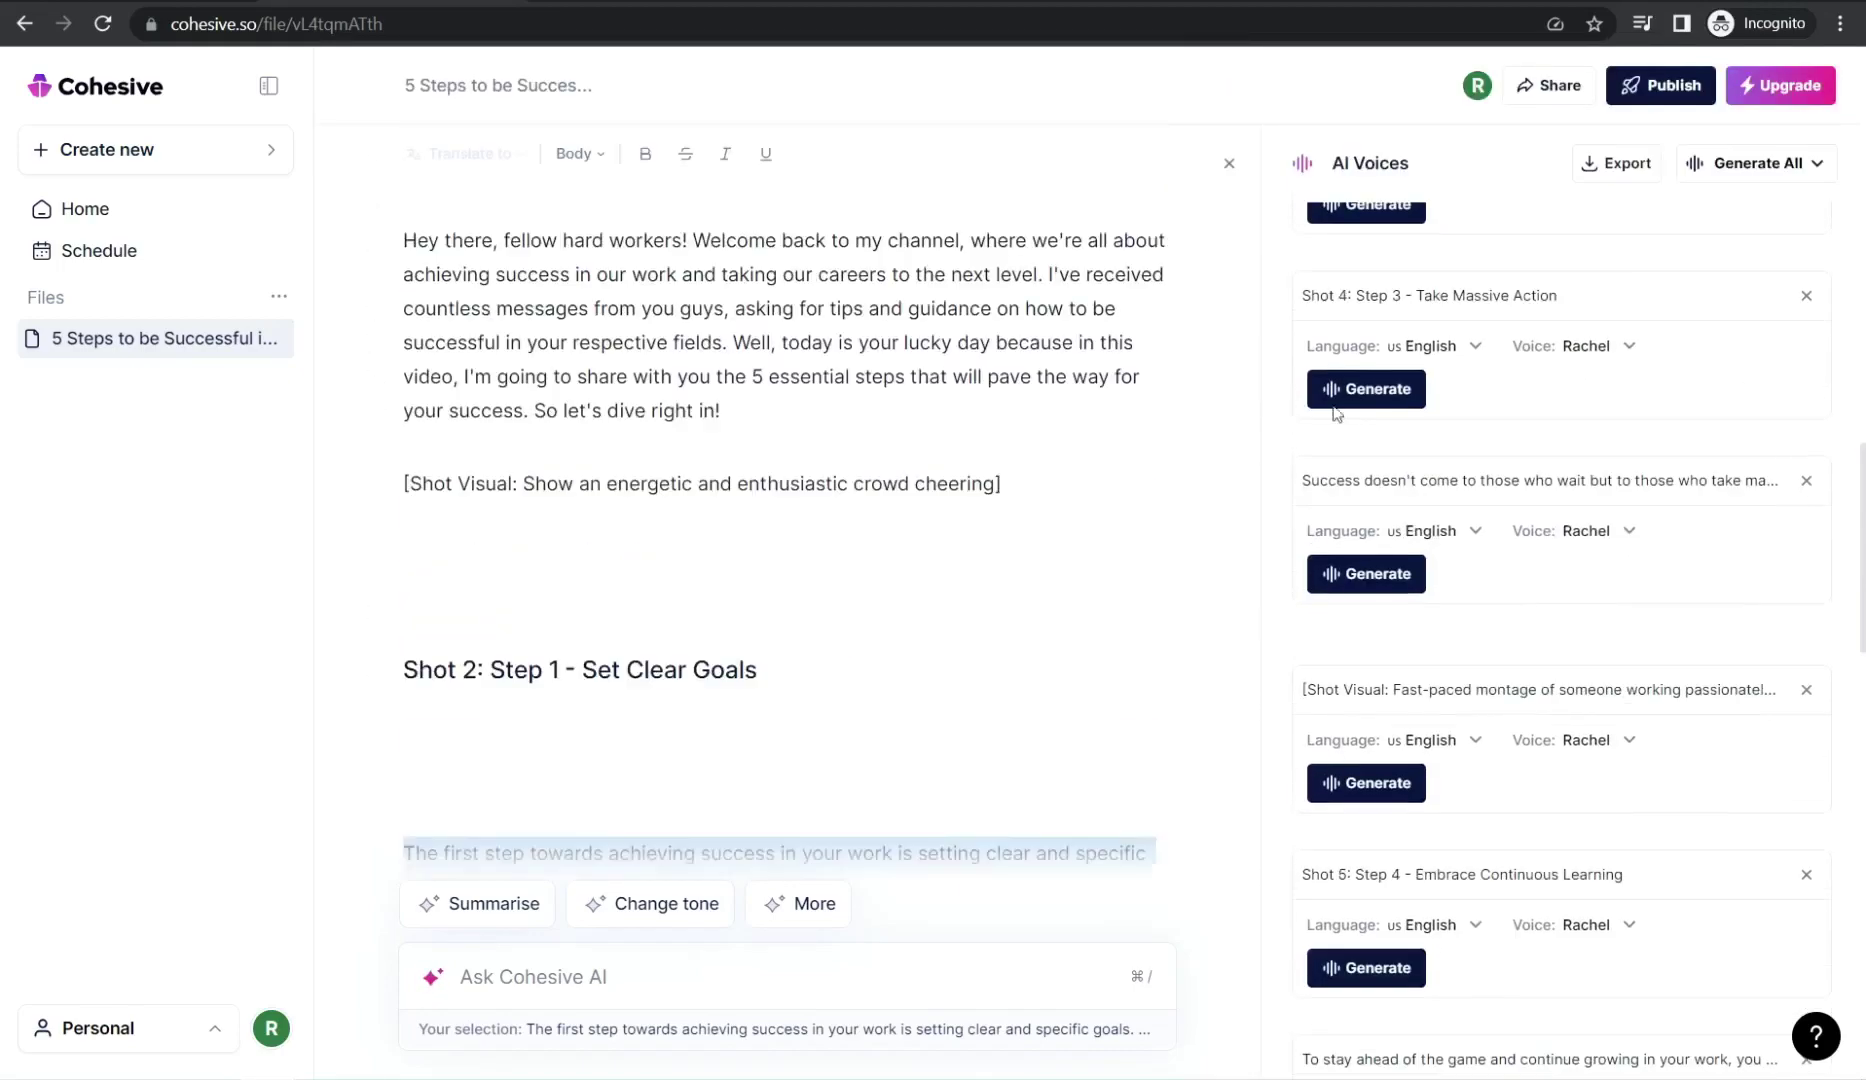
# Bring up the Generate All voice options in the AI Voices header, showing English and Rachel.
pyautogui.click(1818, 166)
pyautogui.moveTo(1800, 258)
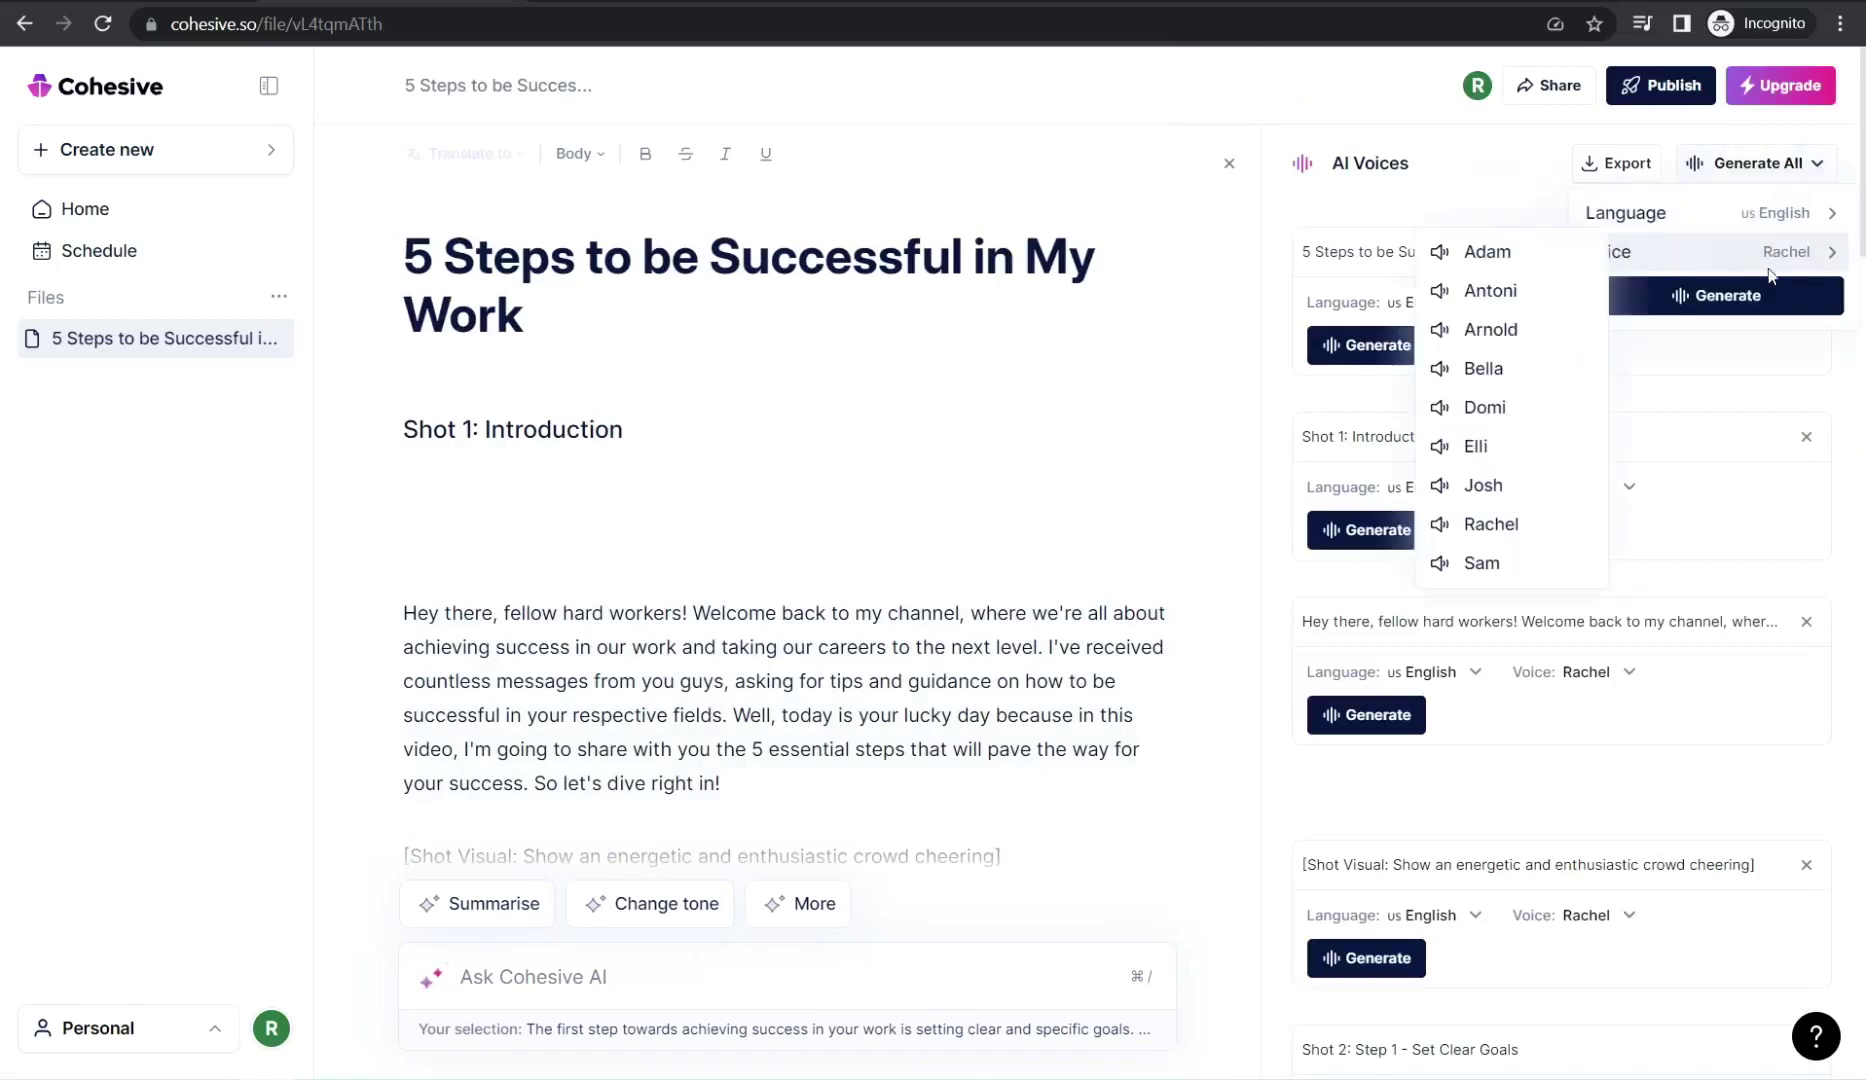